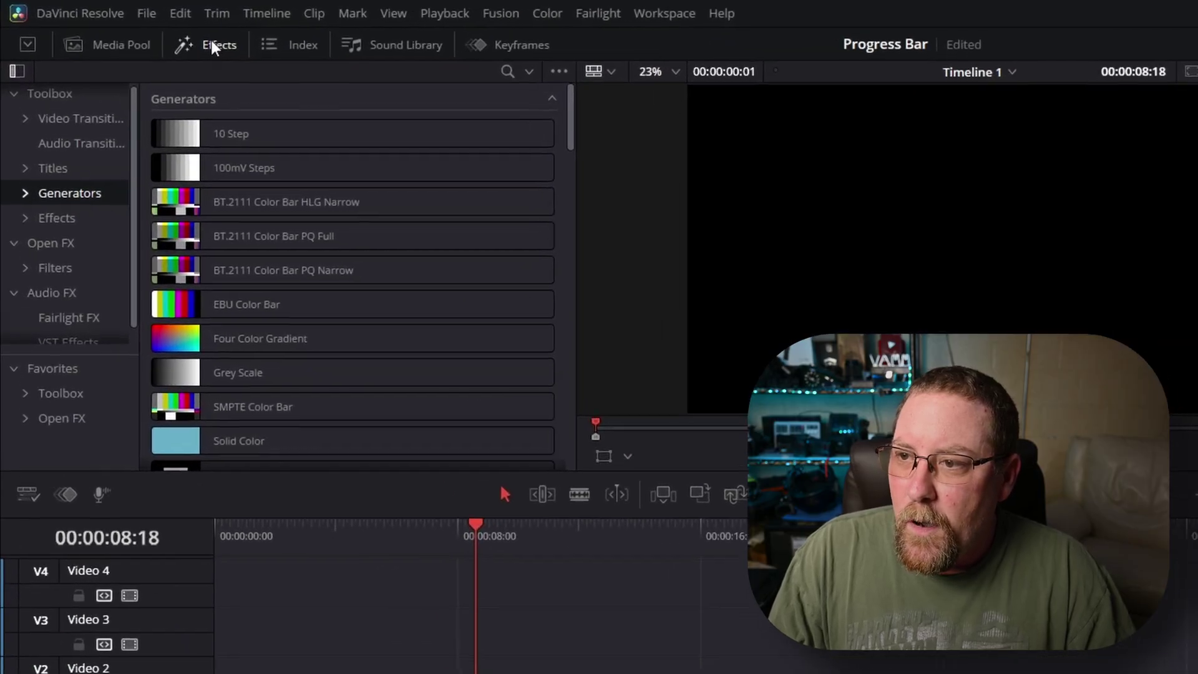
# Place a Fusion Composition from the Effects library on Video 1 and trim its right edge shorter.
pyautogui.click(150, 31)
pyautogui.click(222, 46)
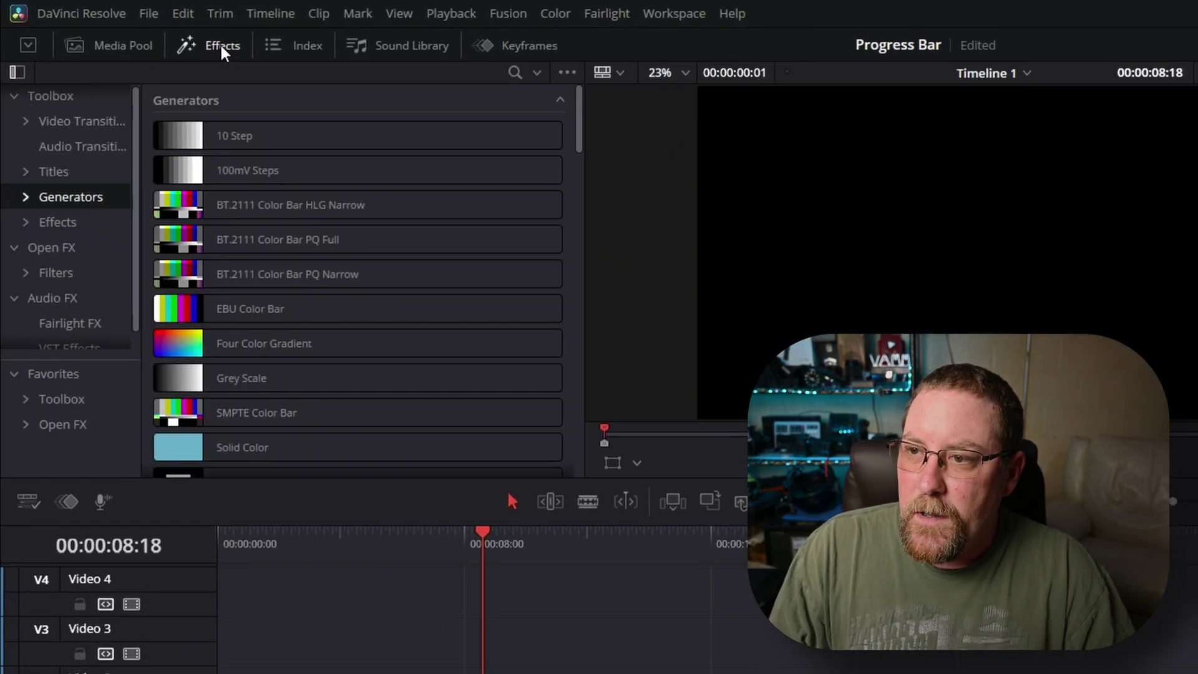
pyautogui.click(56, 222)
pyautogui.moveTo(223, 174); pyautogui.dragTo(320, 662)
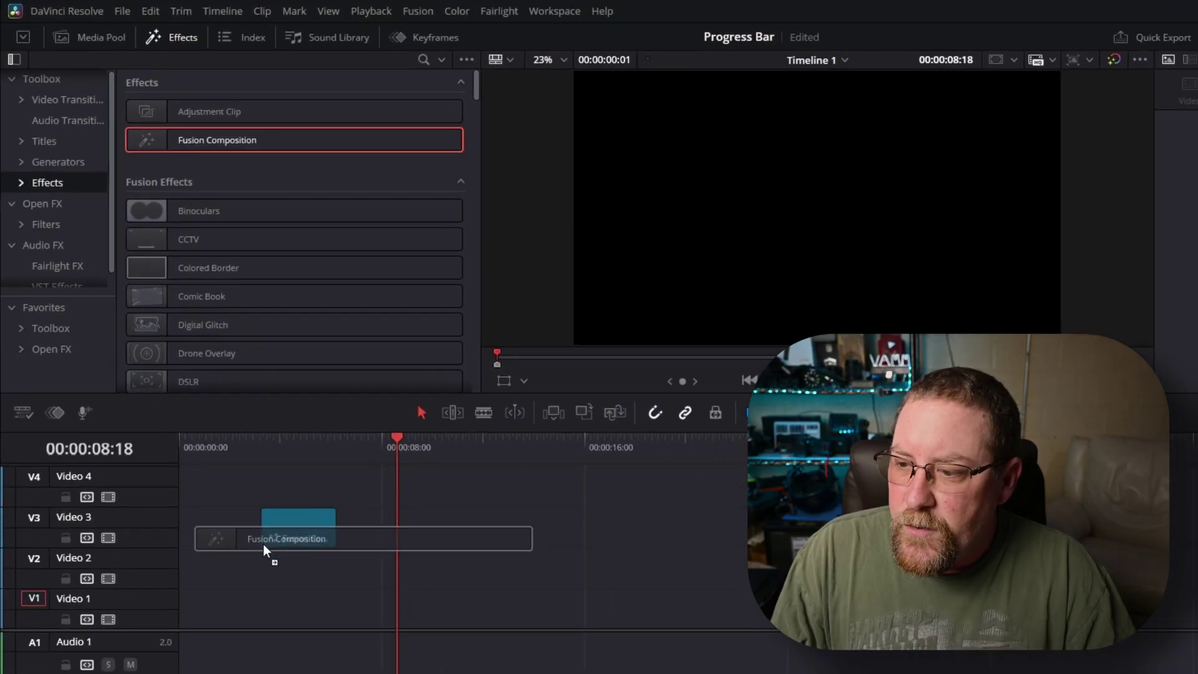
pyautogui.moveTo(263, 544); pyautogui.dragTo(318, 612)
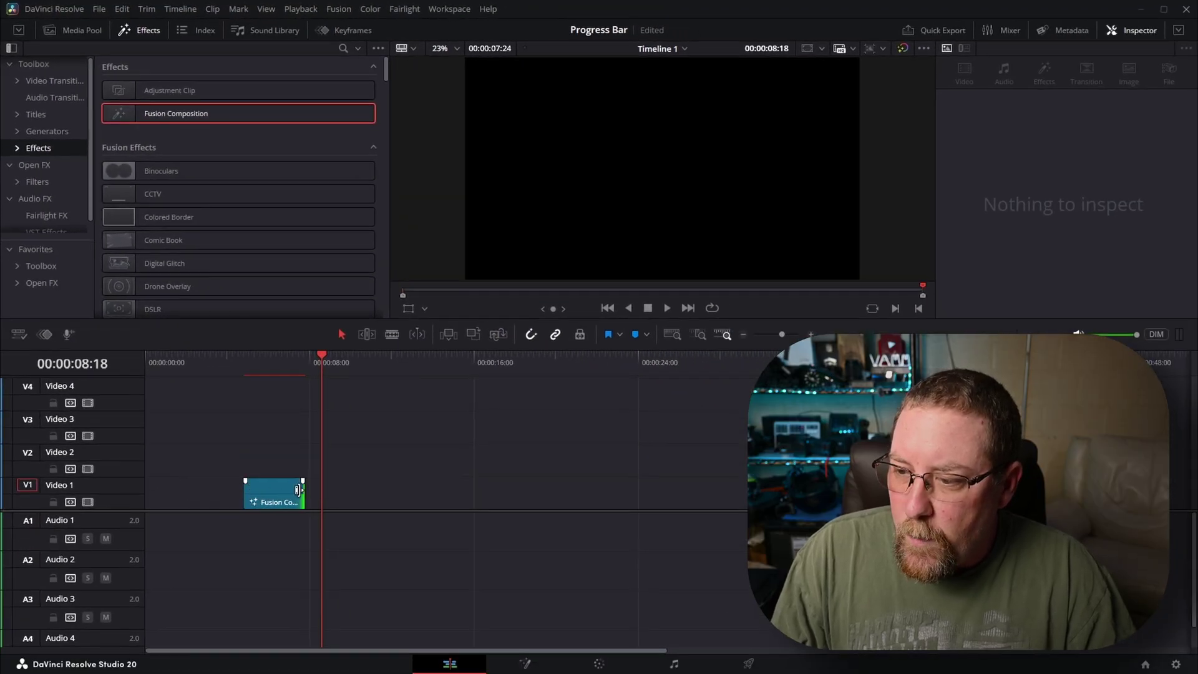
pyautogui.moveTo(298, 490); pyautogui.dragTo(277, 489)
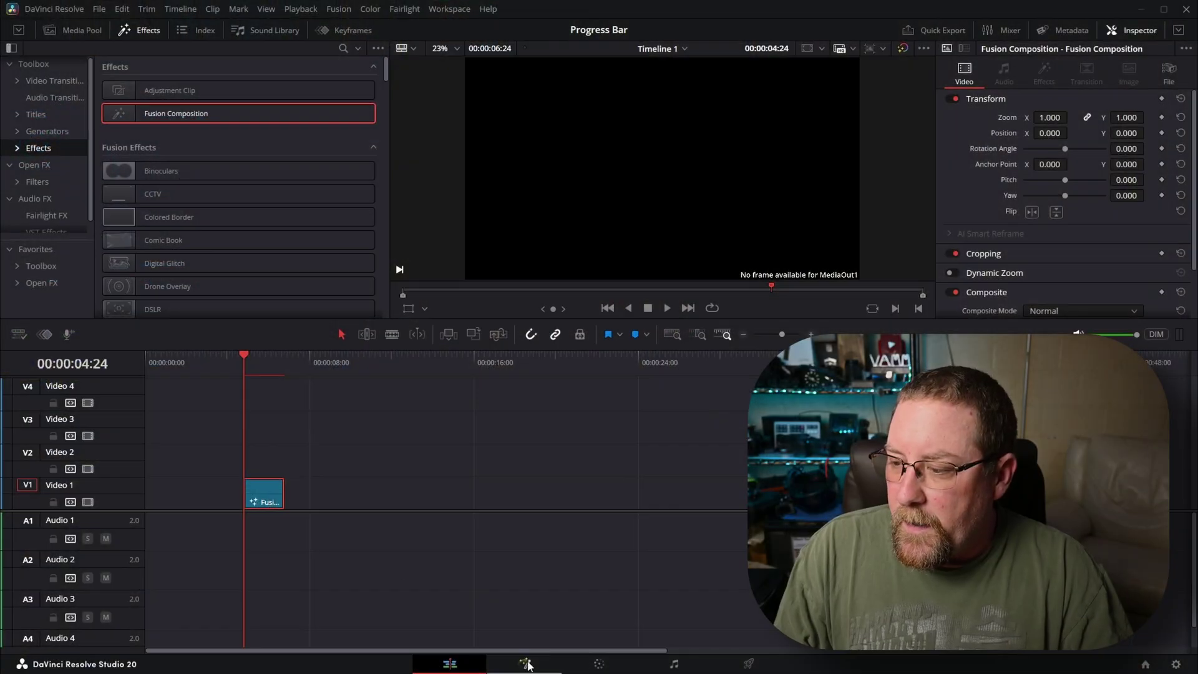
# On the Fusion page, add Background and Text+ nodes and wire Background1 into MediaOut1.
pyautogui.click(526, 663)
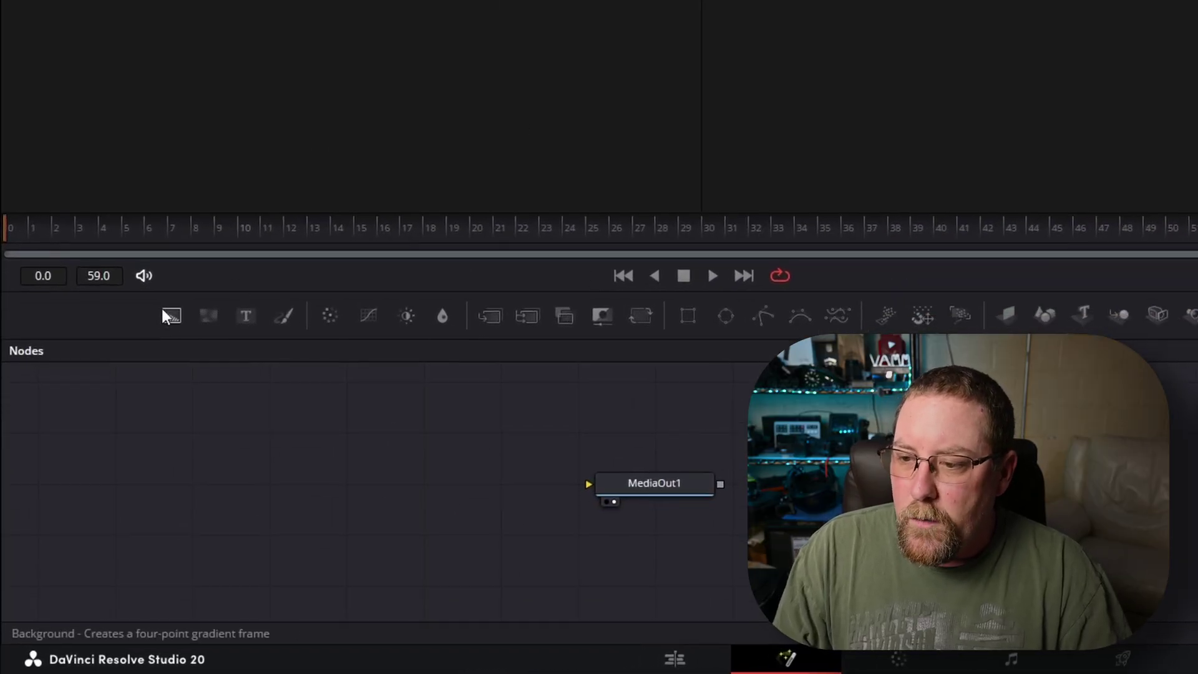
pyautogui.moveTo(161, 306); pyautogui.dragTo(235, 476)
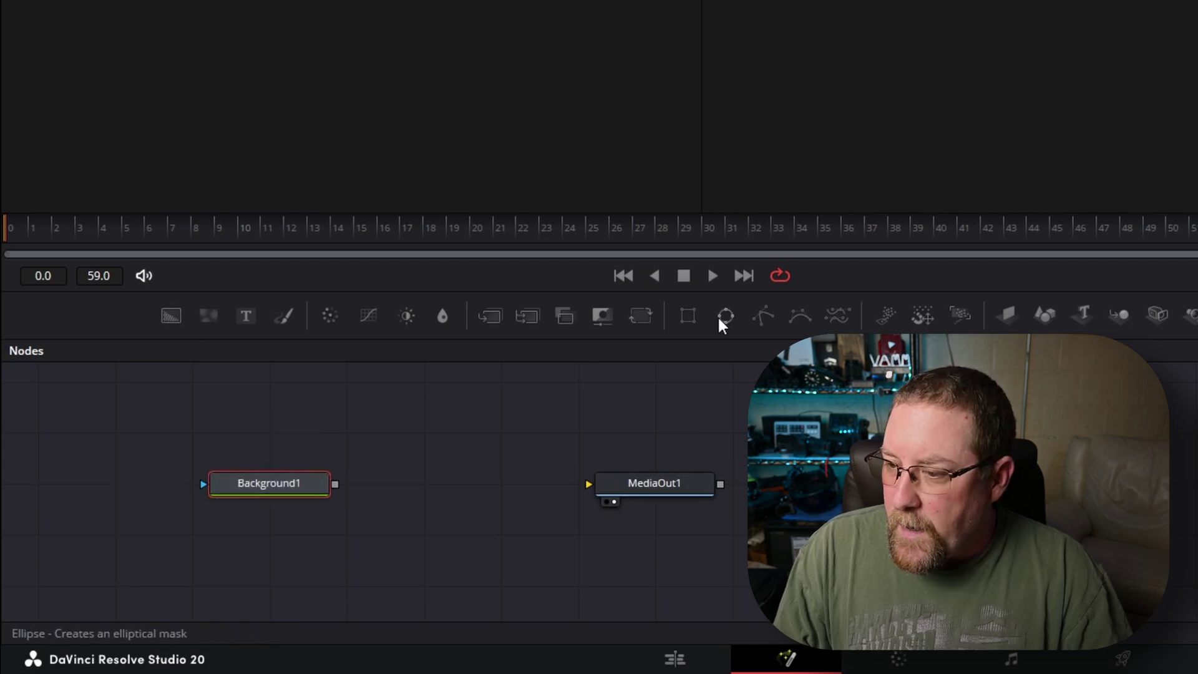
pyautogui.moveTo(246, 317); pyautogui.dragTo(471, 439)
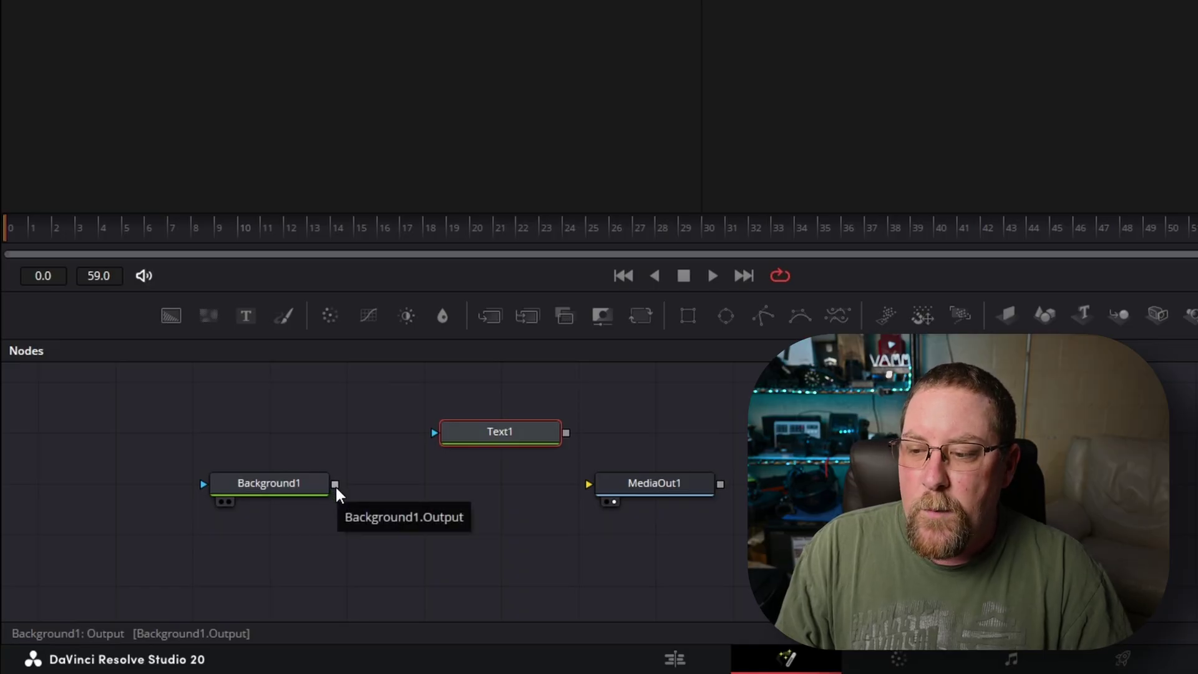
pyautogui.moveTo(335, 485); pyautogui.dragTo(614, 483)
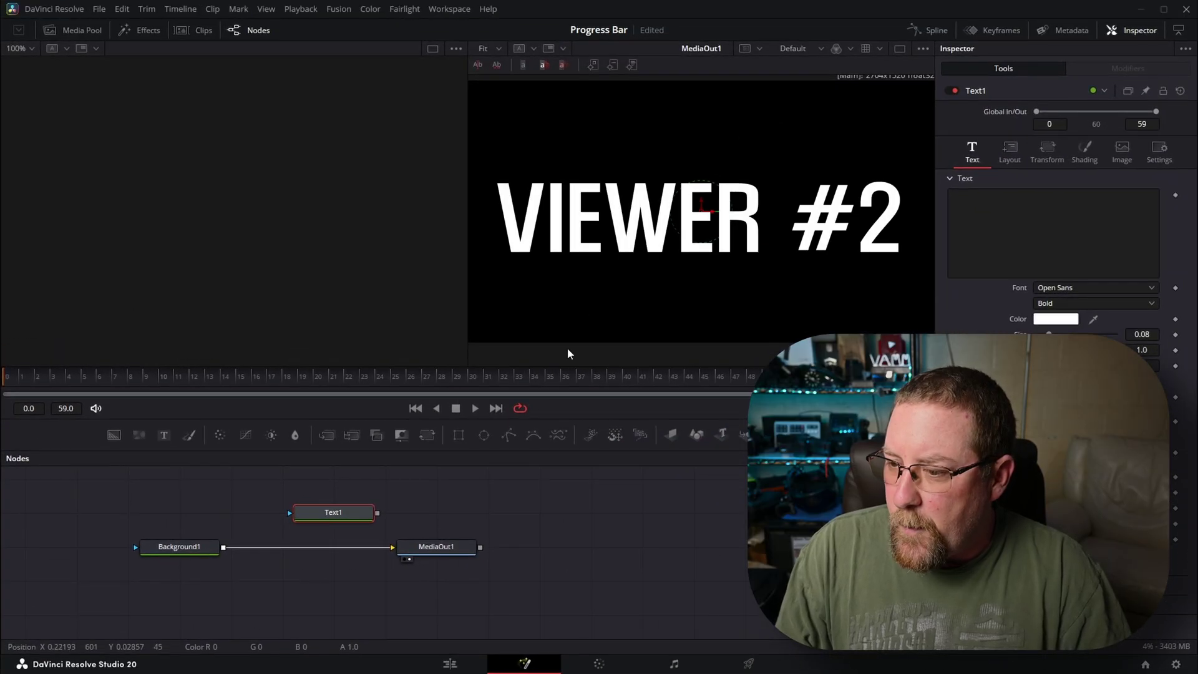
# View Background1 in the left viewer, set its Alpha to 0 and its Type to Gradient.
pyautogui.click(191, 550)
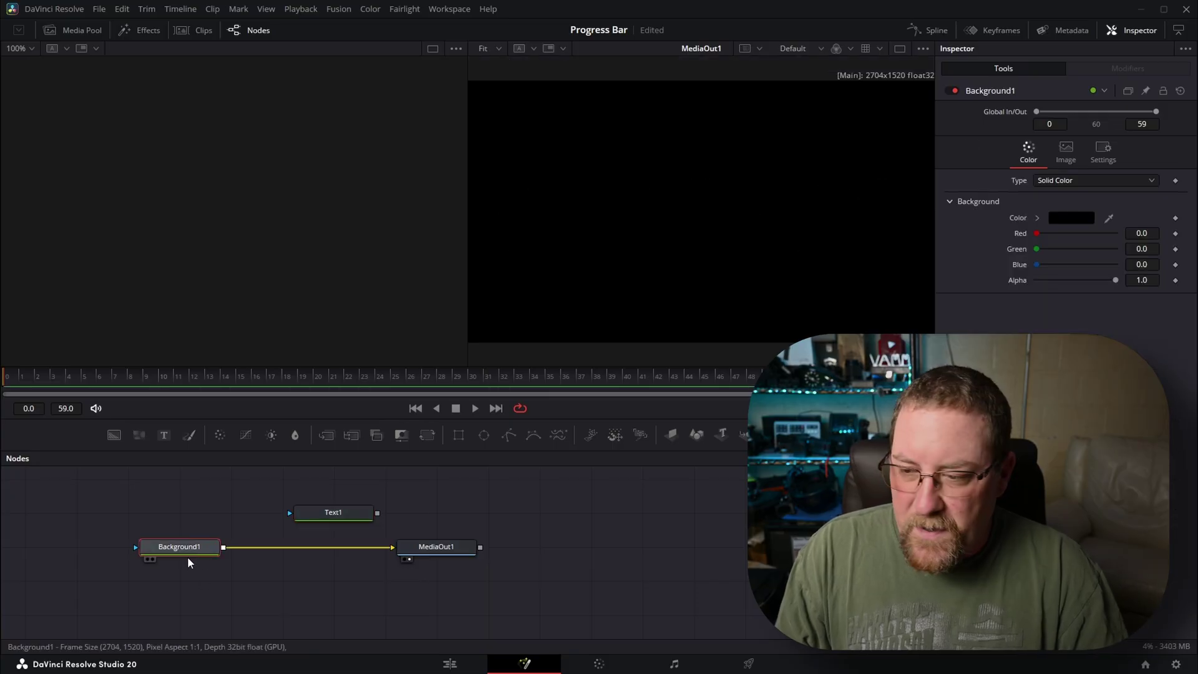
pyautogui.press('1')
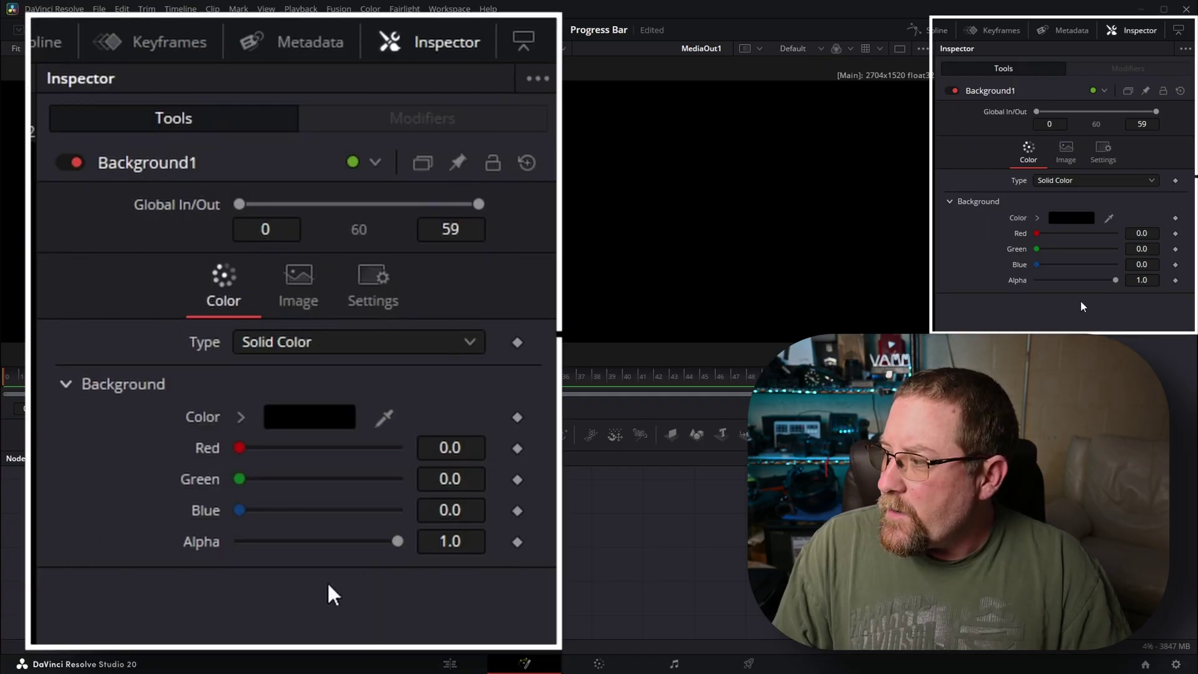
pyautogui.moveTo(1113, 280); pyautogui.dragTo(1040, 276)
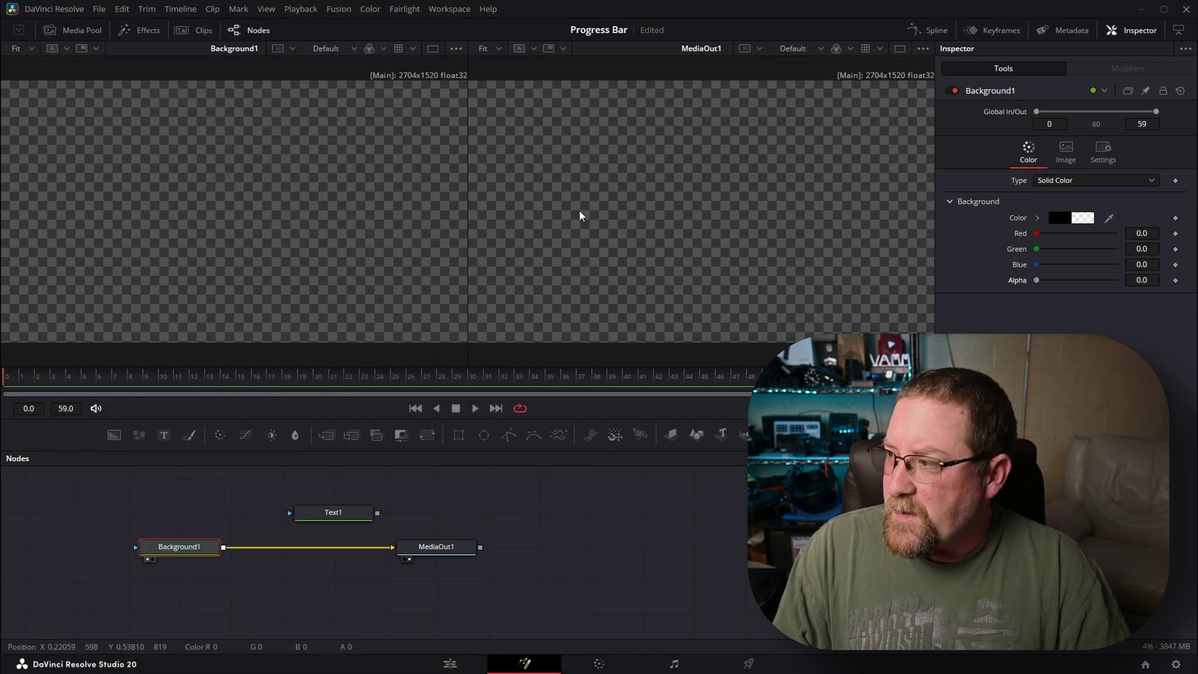
pyautogui.click(1064, 178)
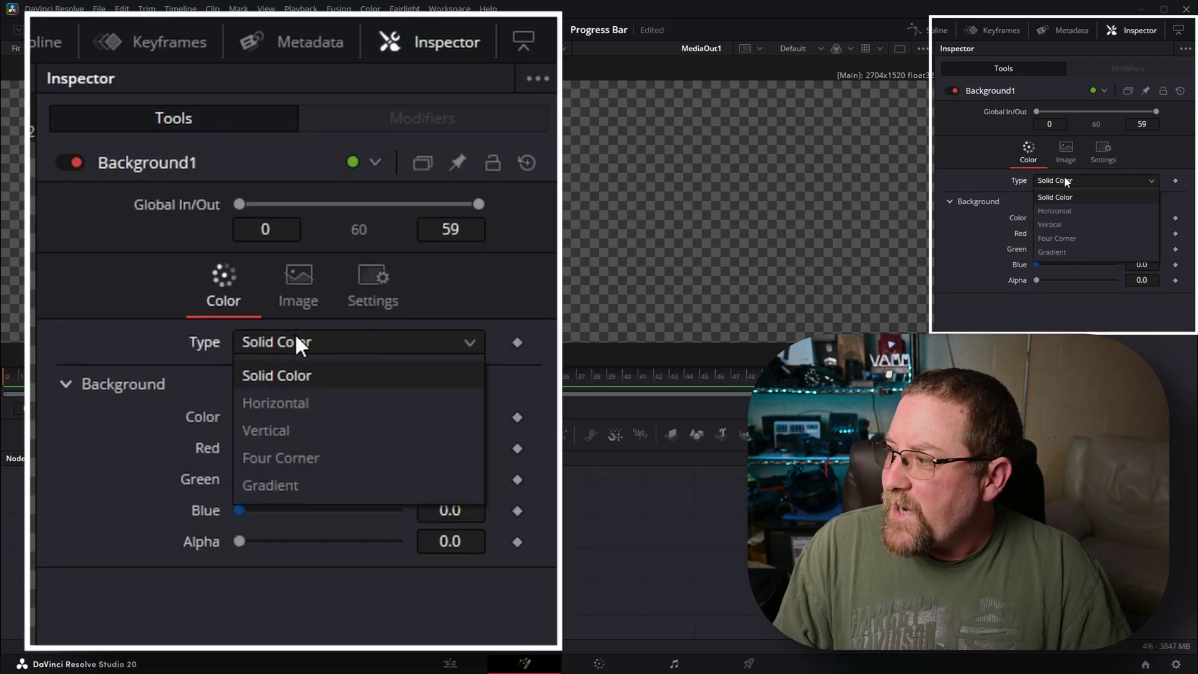
pyautogui.click(1068, 252)
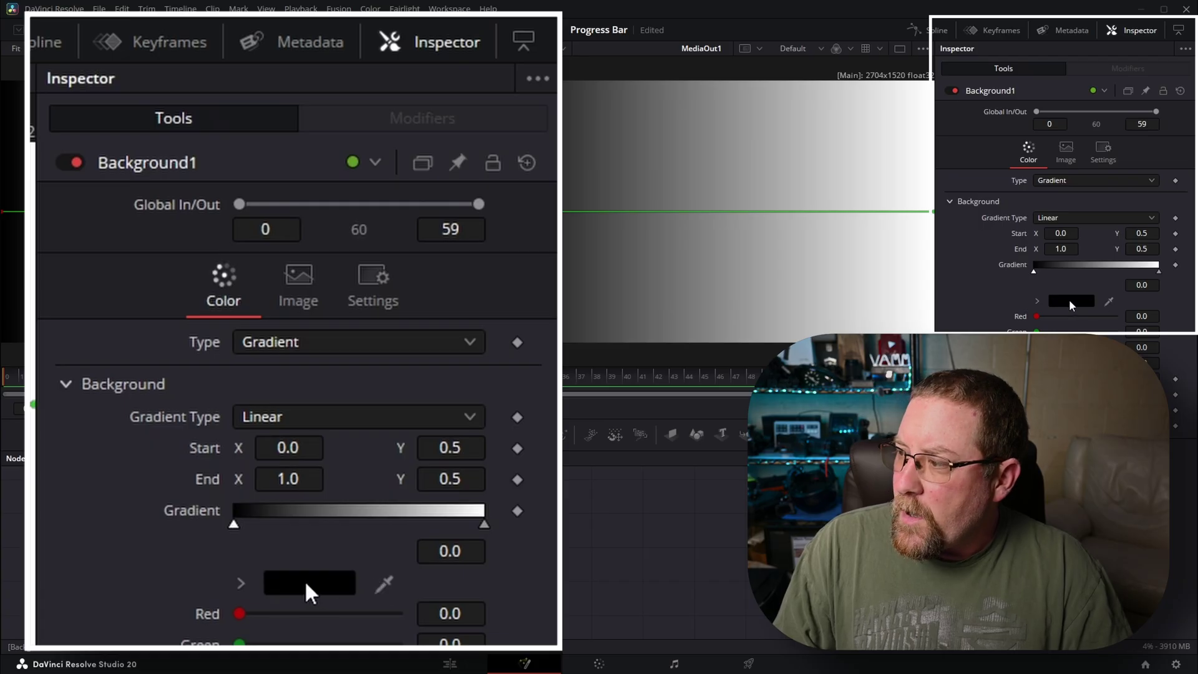
# Color the gradient's start stop blue and its end stop green.
pyautogui.click(1071, 302)
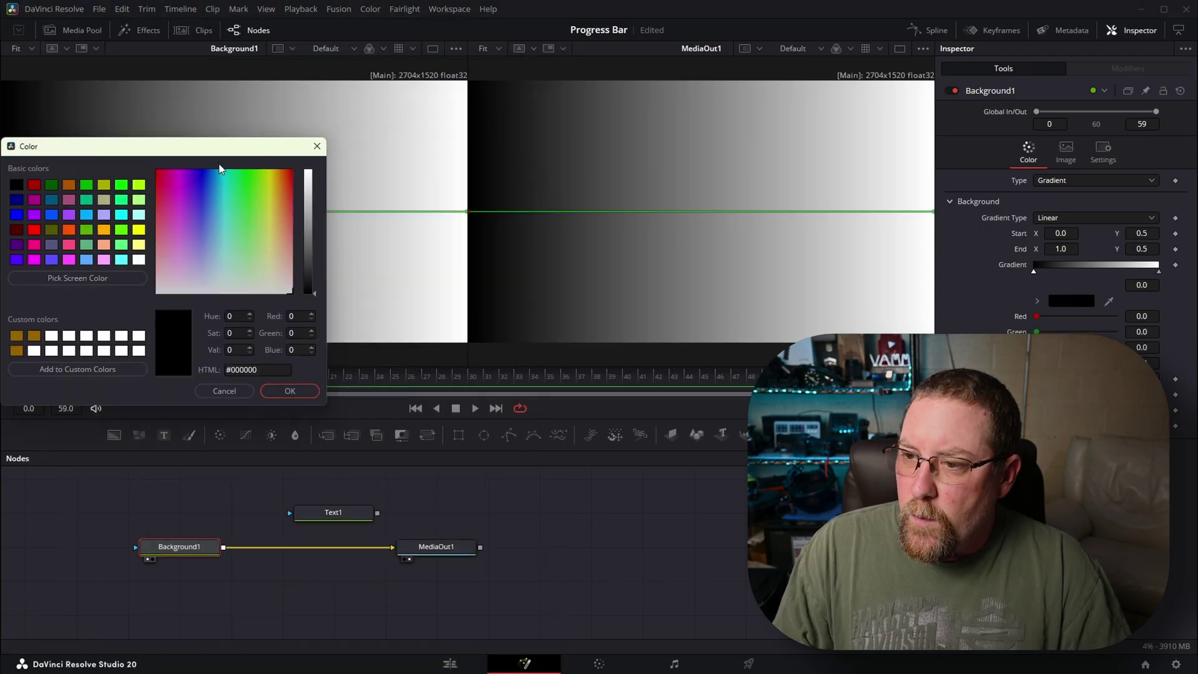
pyautogui.click(23, 215)
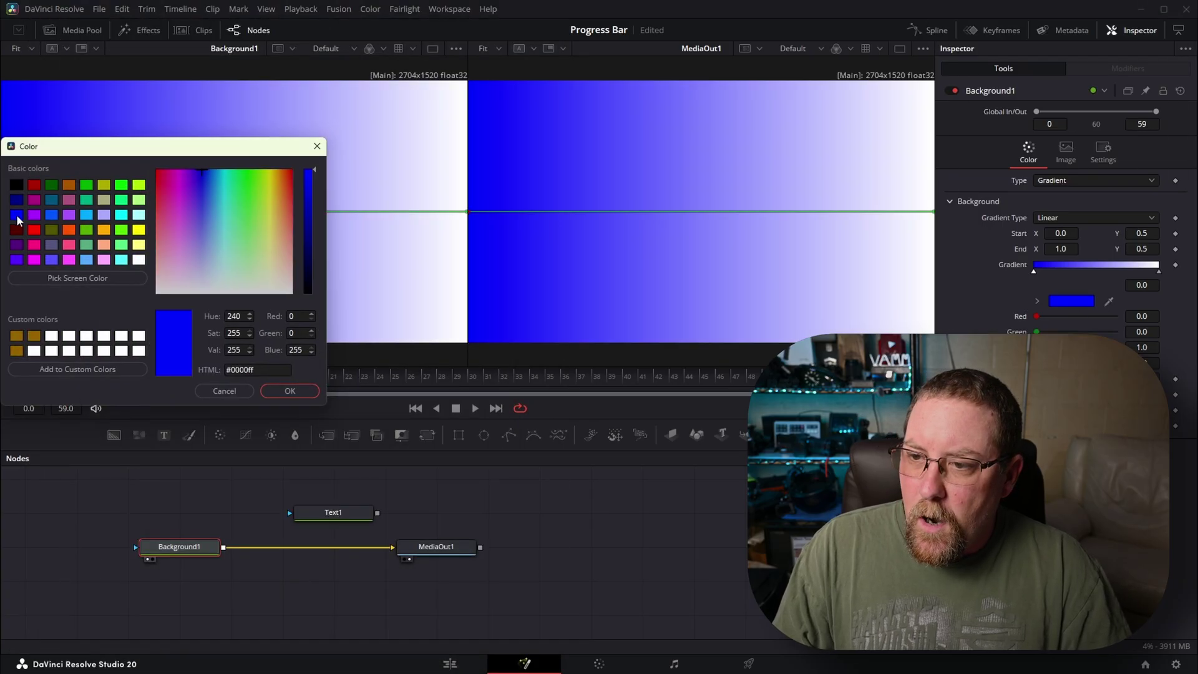
pyautogui.click(289, 390)
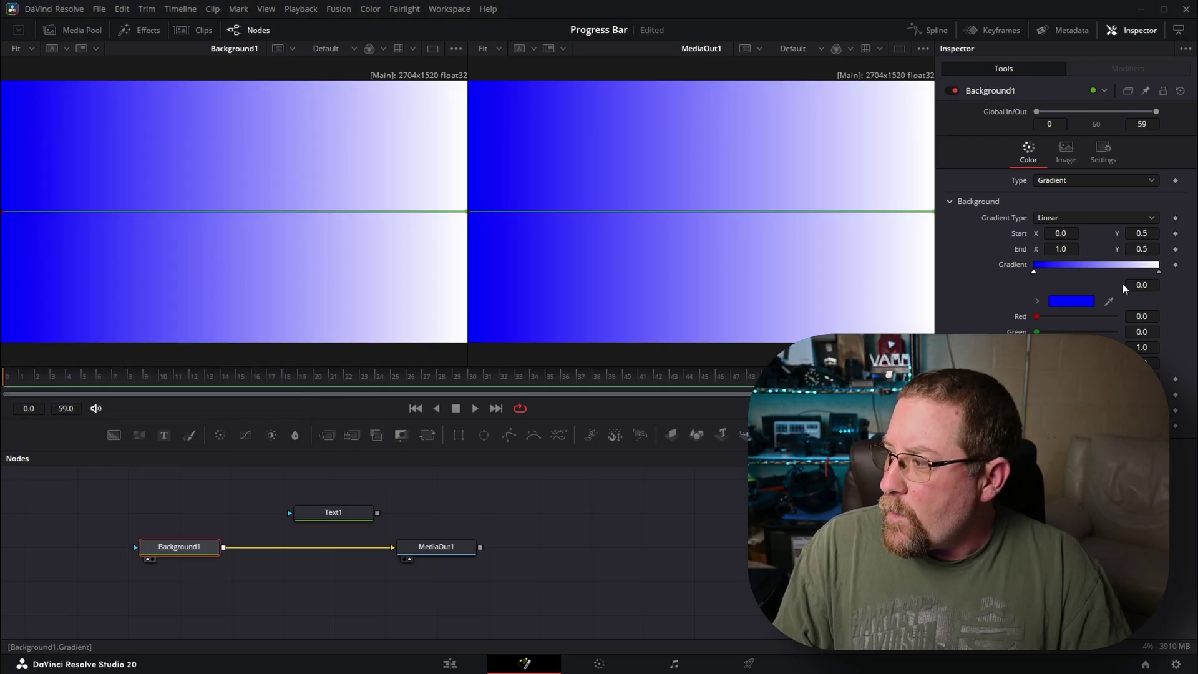
pyautogui.click(1159, 273)
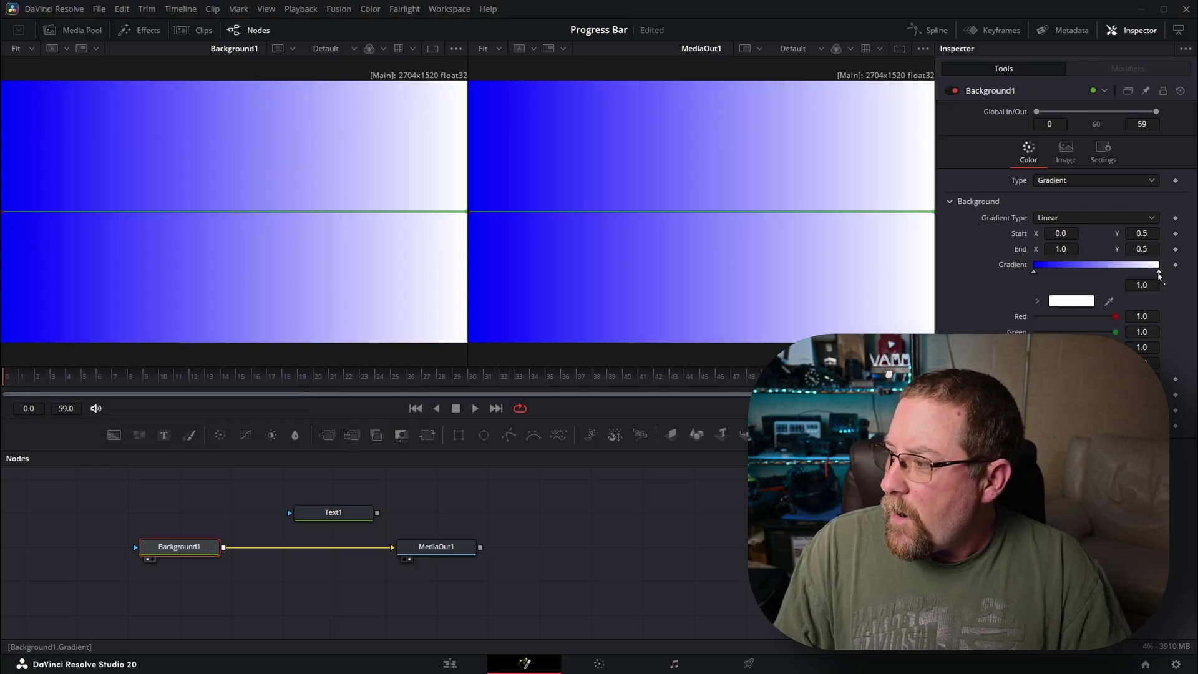
pyautogui.click(1072, 301)
pyautogui.click(121, 185)
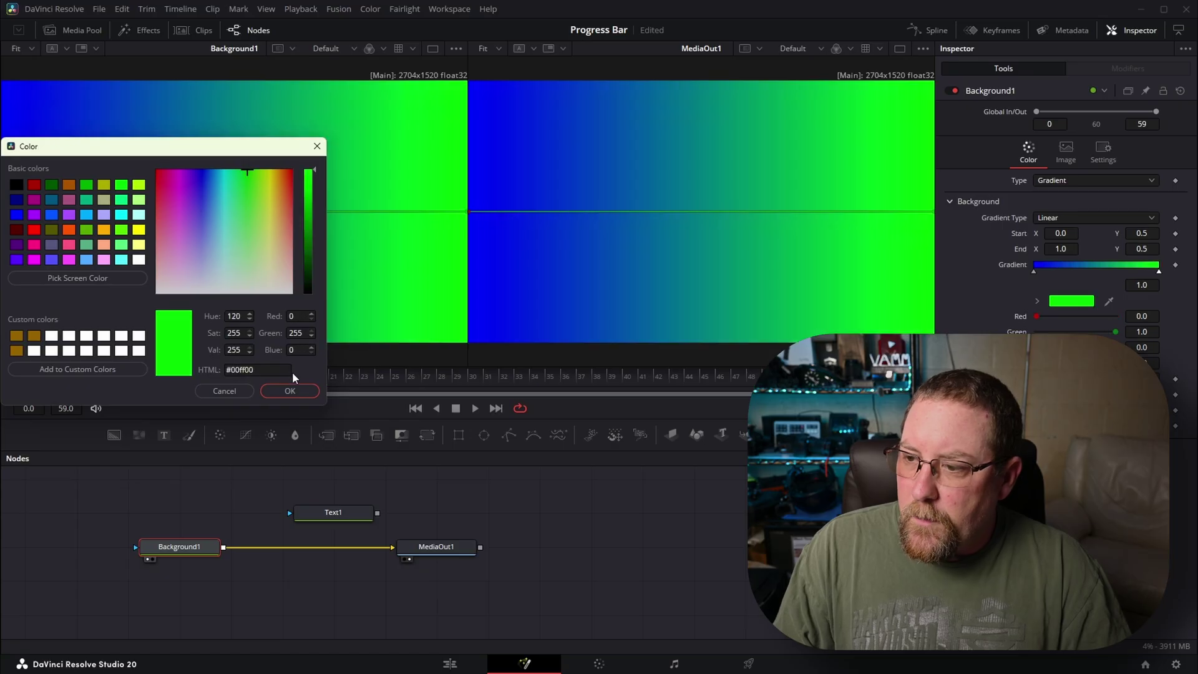
pyautogui.click(290, 390)
# Drop the extra orange-red middle stop, undo, and reapply green to the gradient's end stop.
pyautogui.click(1099, 269)
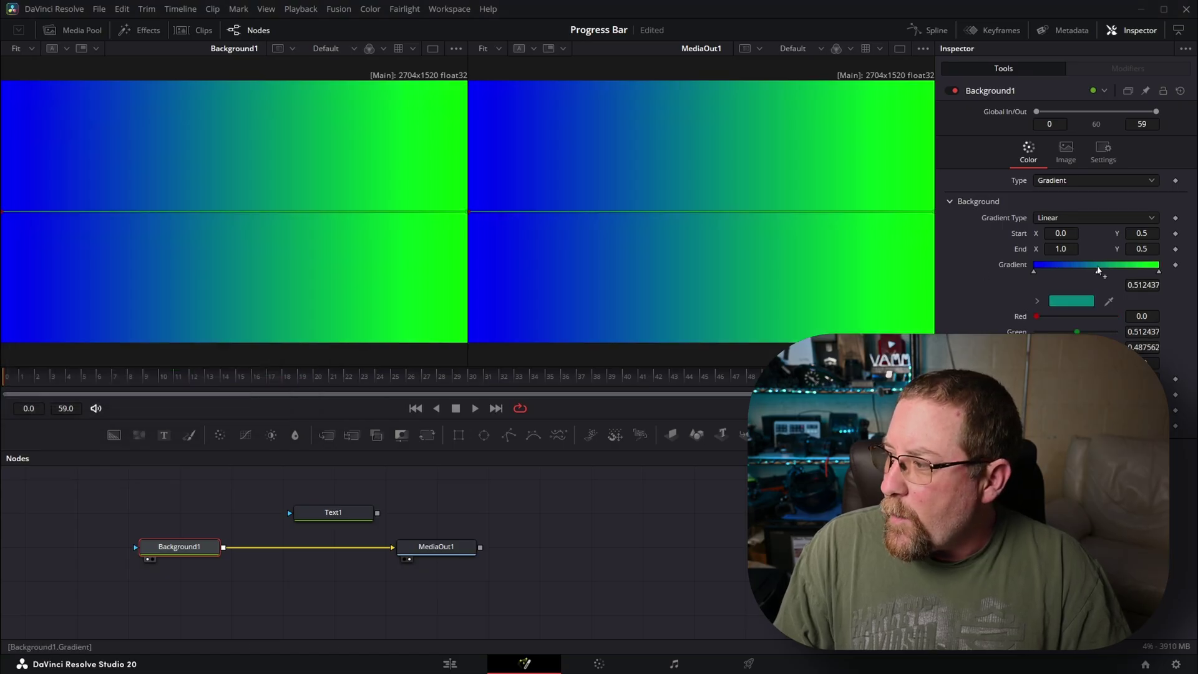
pyautogui.click(1073, 299)
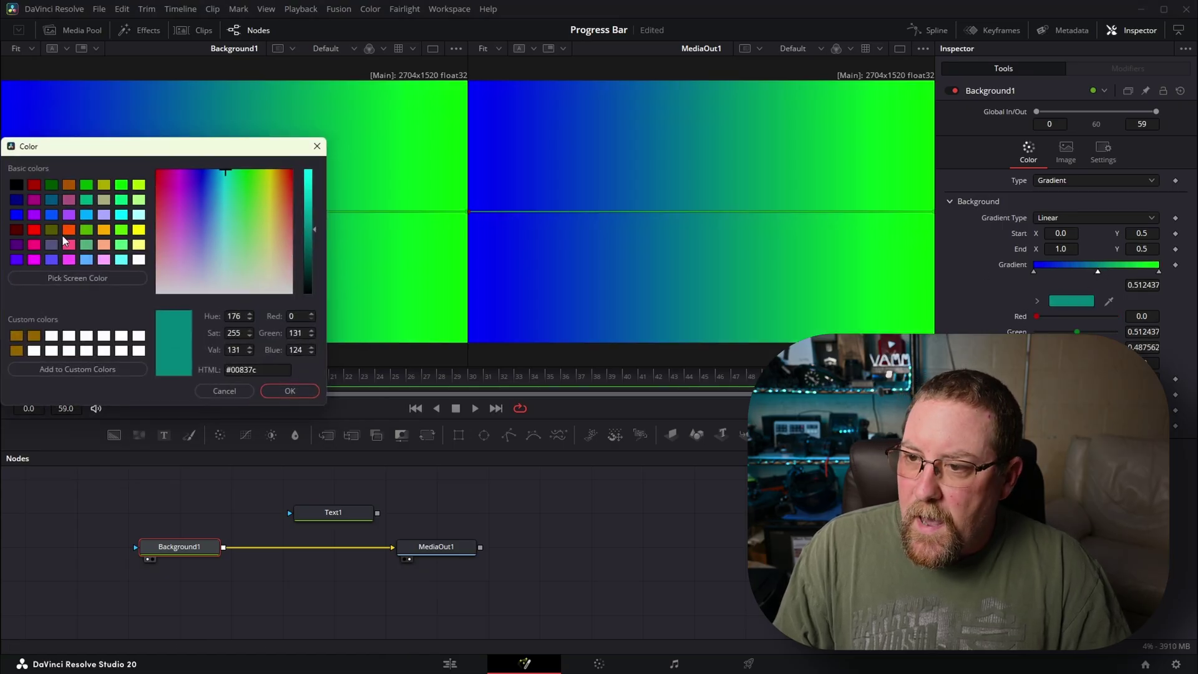
pyautogui.click(67, 230)
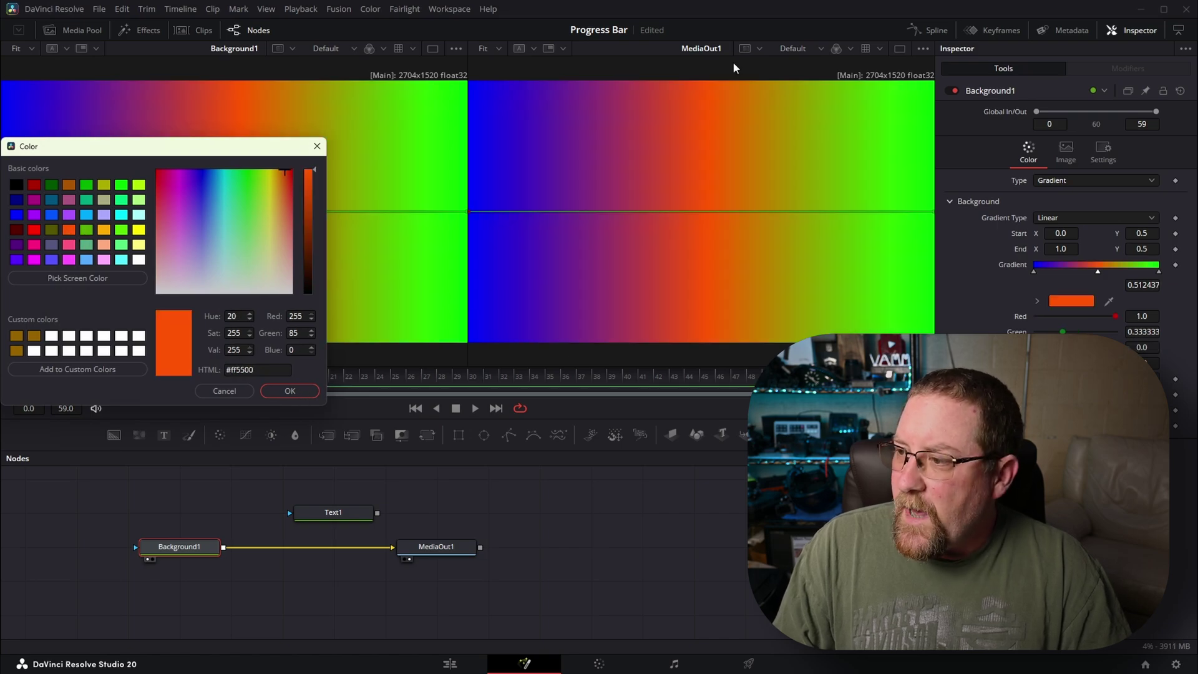
pyautogui.click(224, 391)
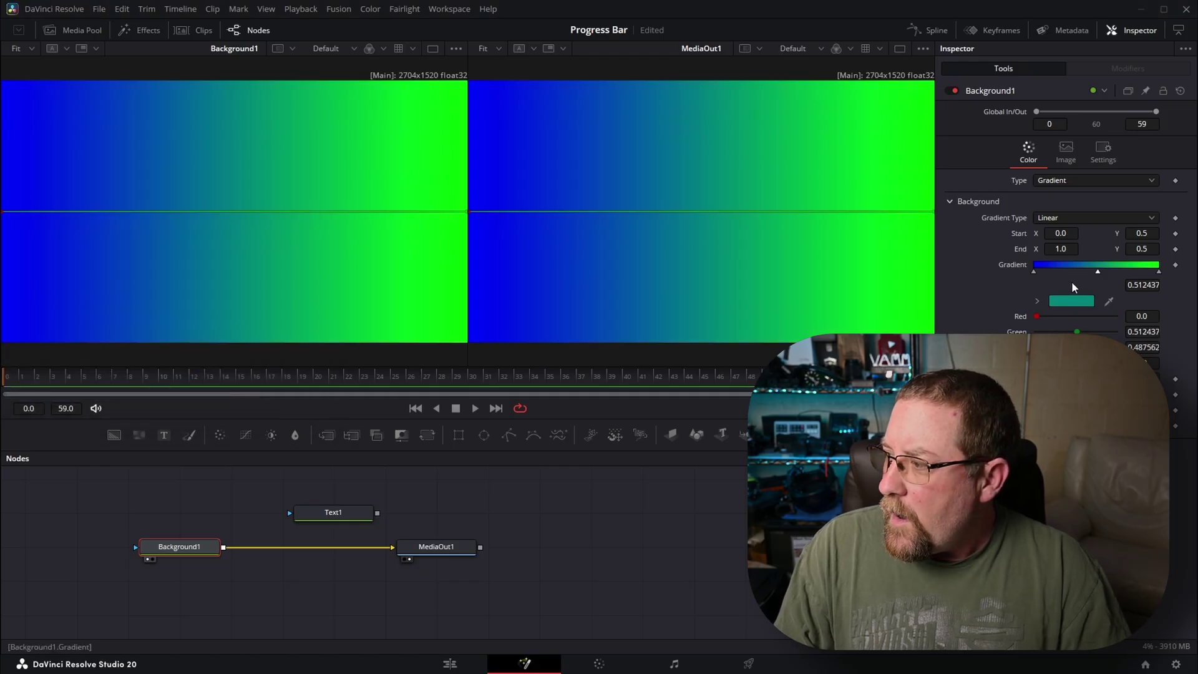
pyautogui.hotkey('ctrl', 'z')
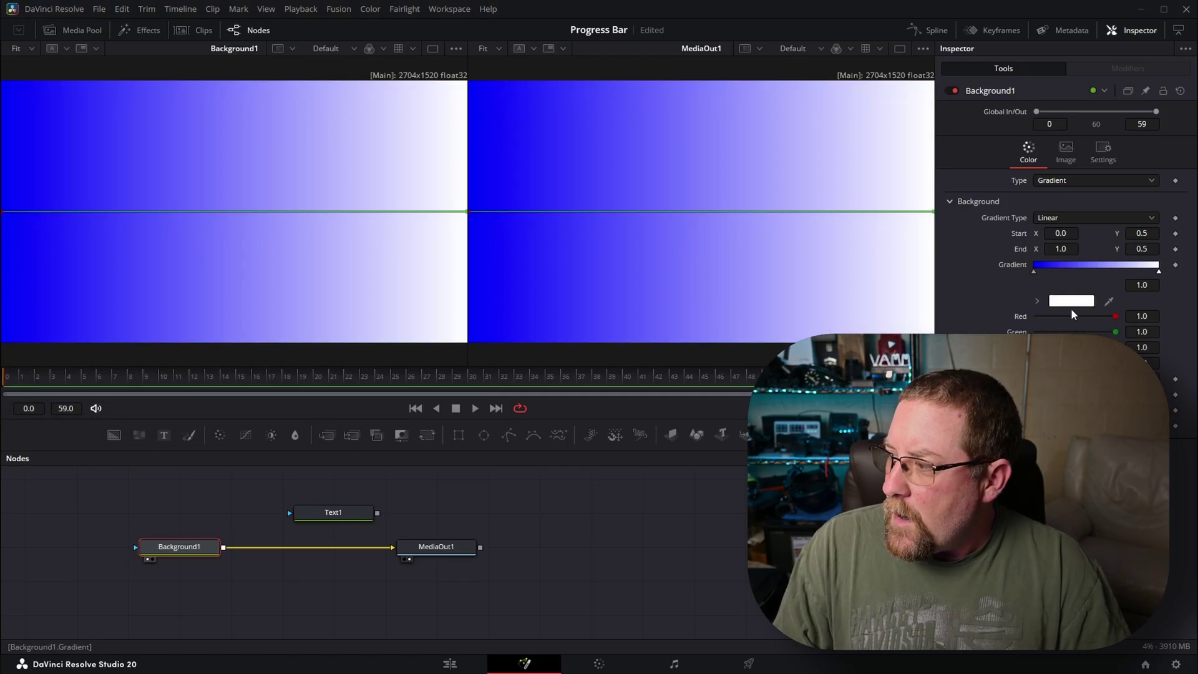
pyautogui.click(1072, 302)
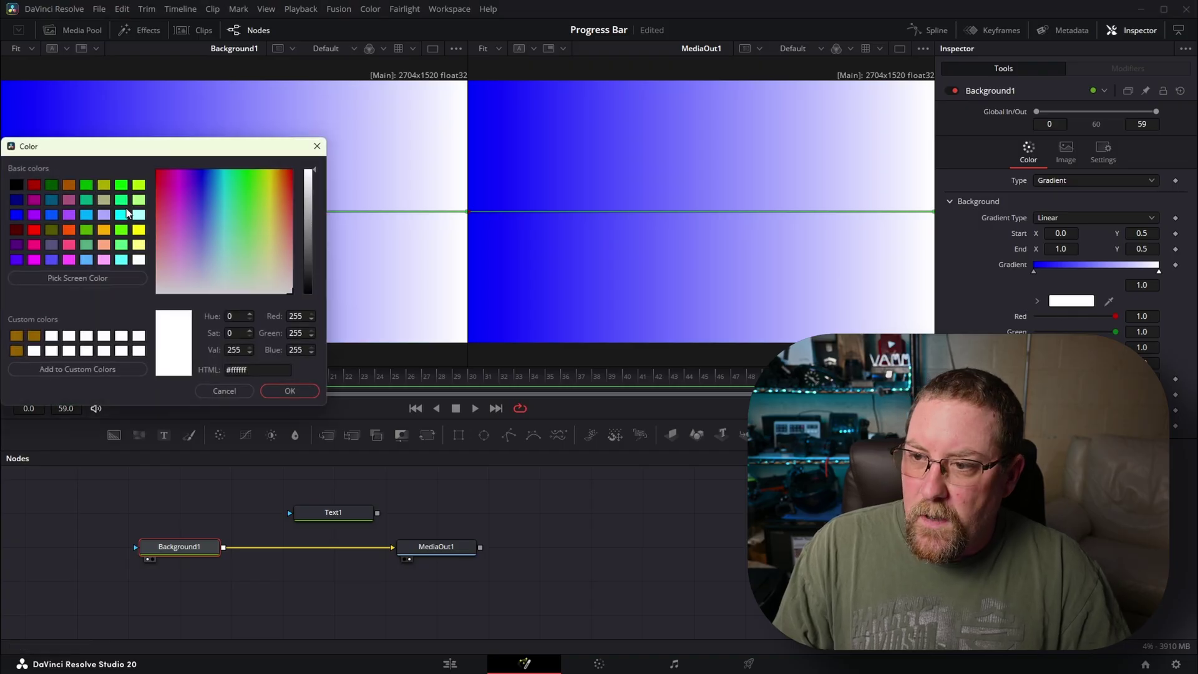
pyautogui.click(121, 187)
pyautogui.click(290, 389)
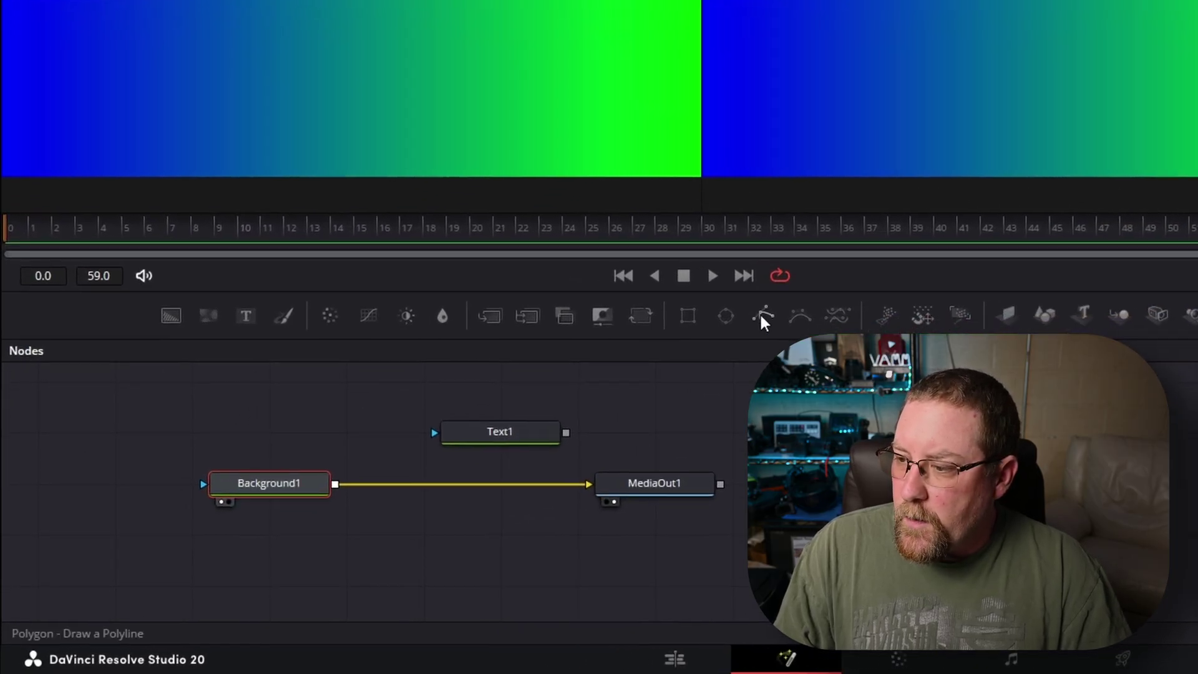
# Mask Background1 with a horizontal polygon line and raise its Border Width to about 0.02.
pyautogui.moveTo(762, 322); pyautogui.dragTo(278, 414)
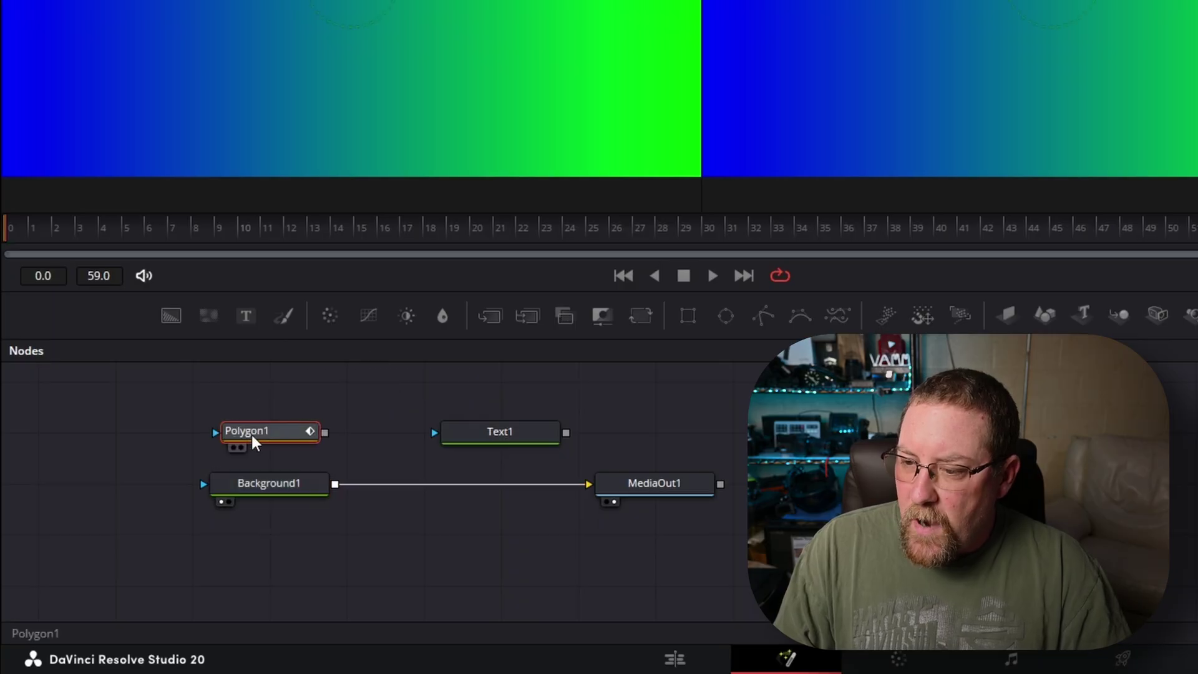
pyautogui.hotkey('ctrl', 'z')
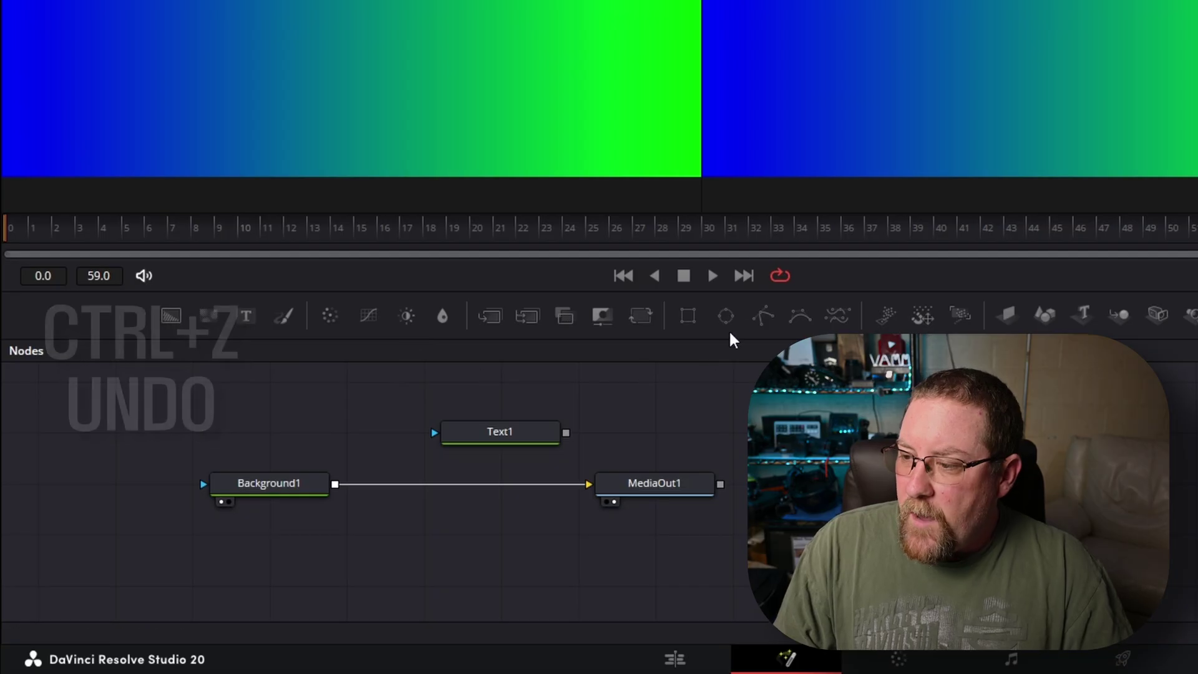
pyautogui.click(283, 493)
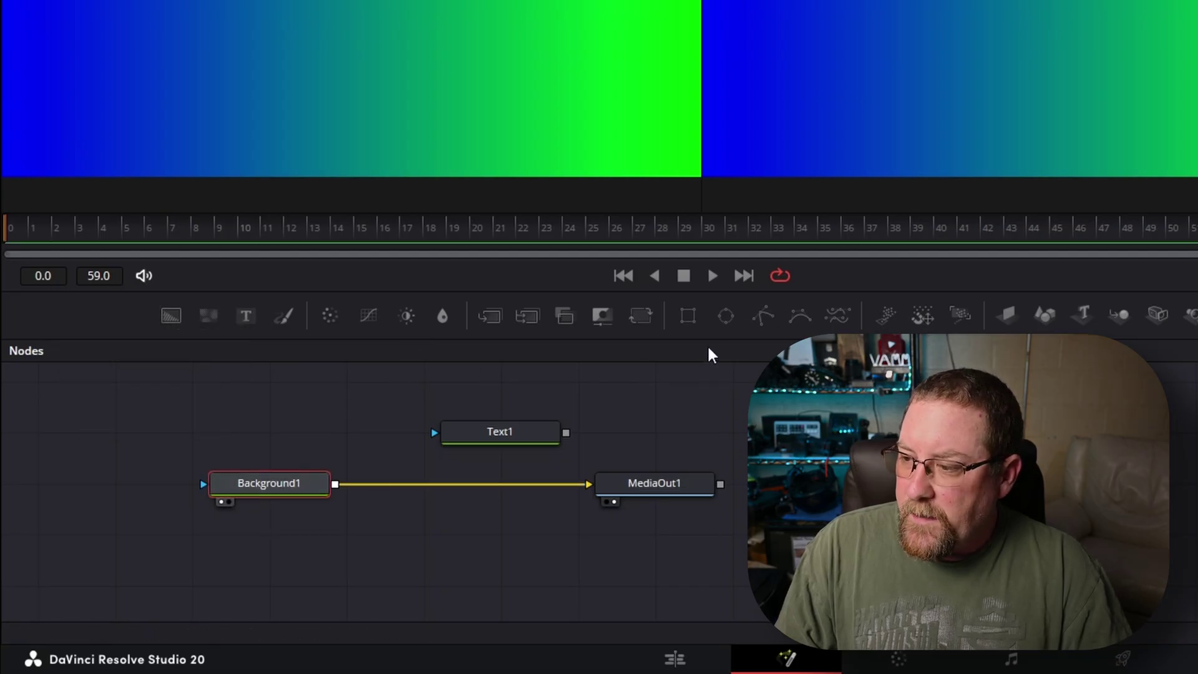
pyautogui.click(765, 318)
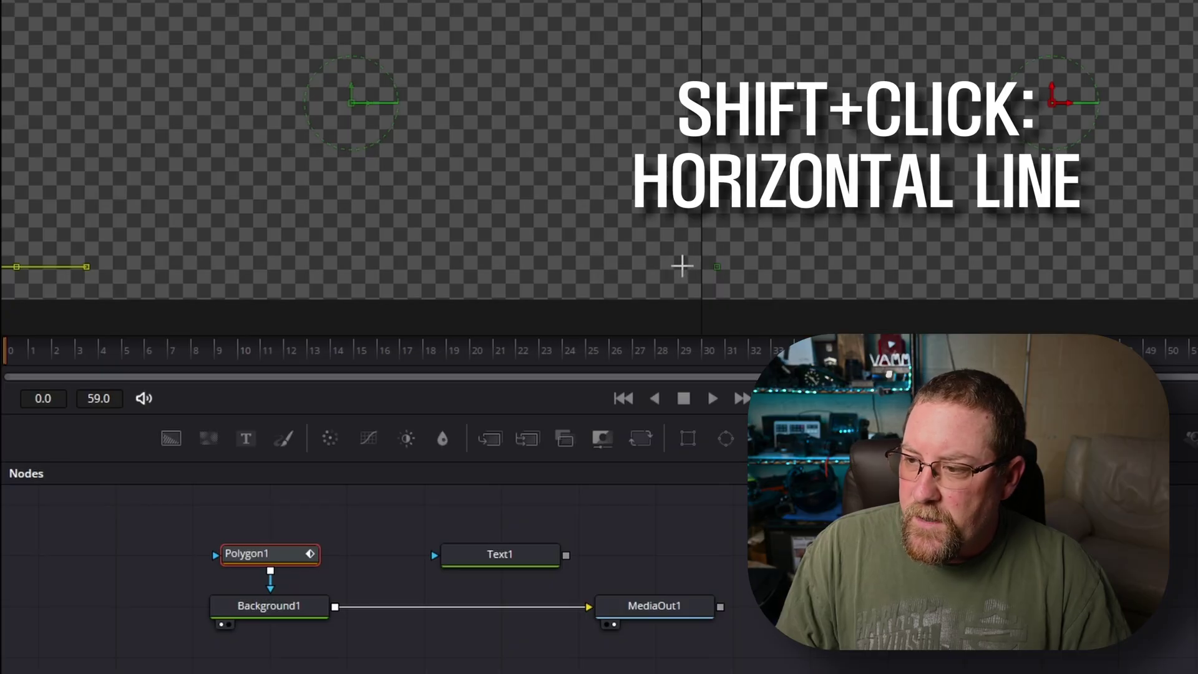
pyautogui.keyDown('shift'); pyautogui.click(683, 266); pyautogui.keyUp('shift')
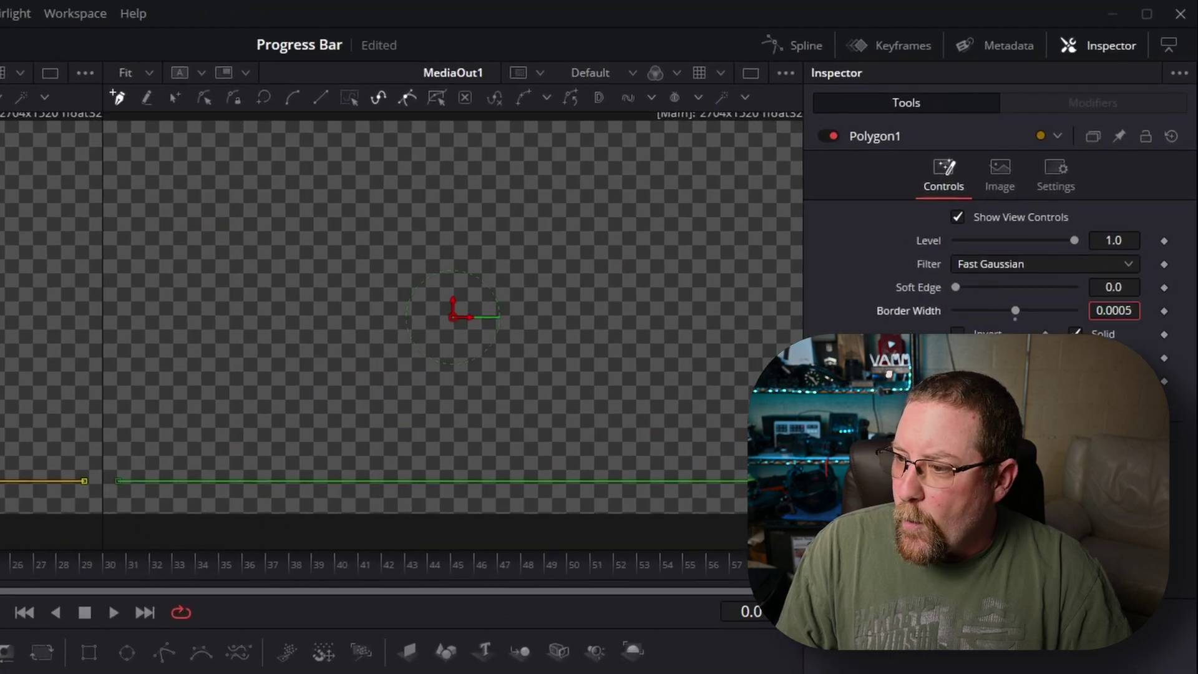
pyautogui.moveTo(1114, 310); pyautogui.dragTo(1137, 310)
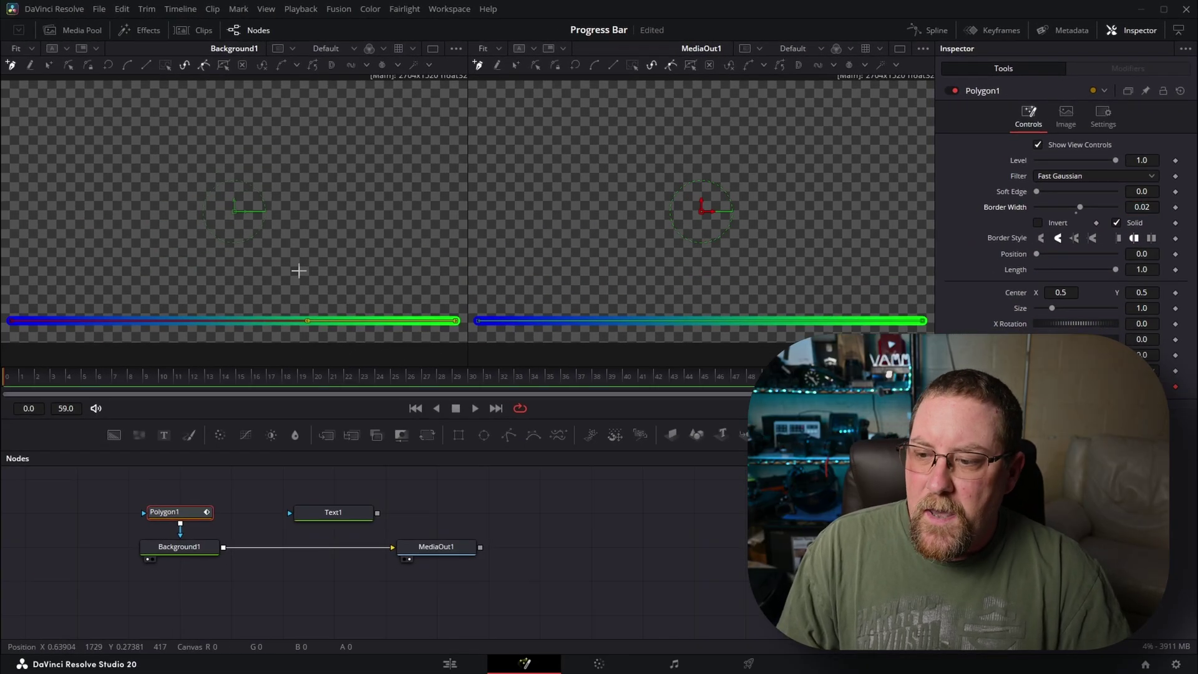
# Insert a Drop Shadow tool after Background1 via the 'drop' search and view DropShadow1 in the left viewer.
pyautogui.click(187, 544)
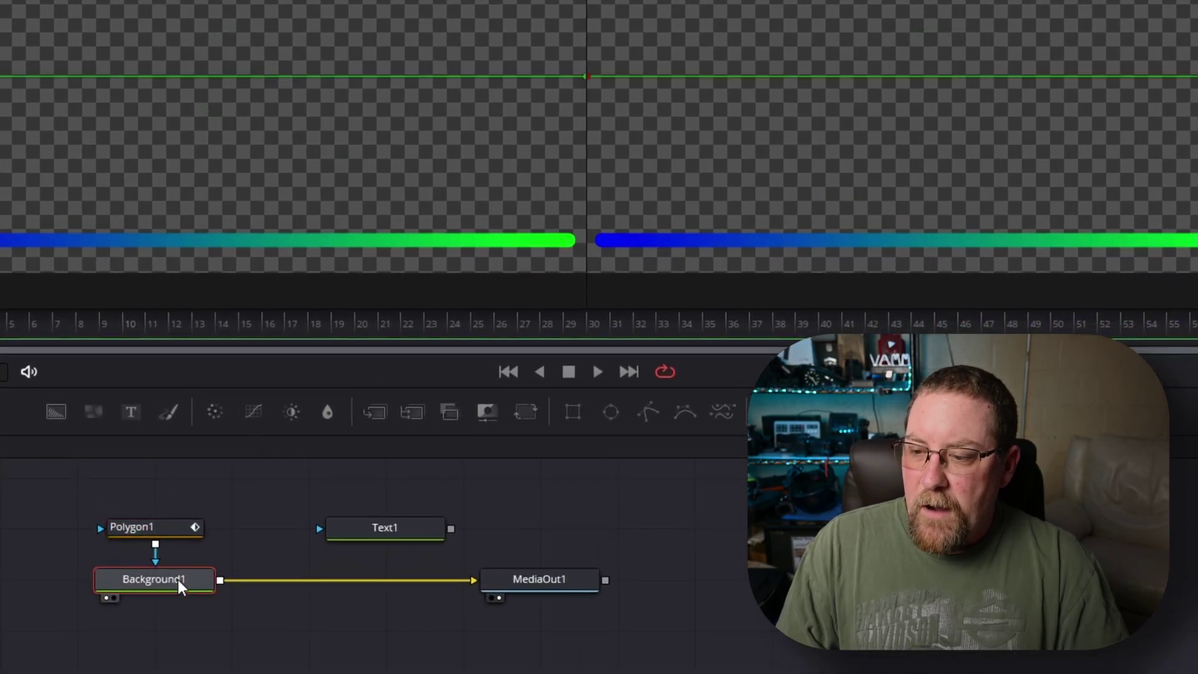
pyautogui.hotkey('shift', 'space')
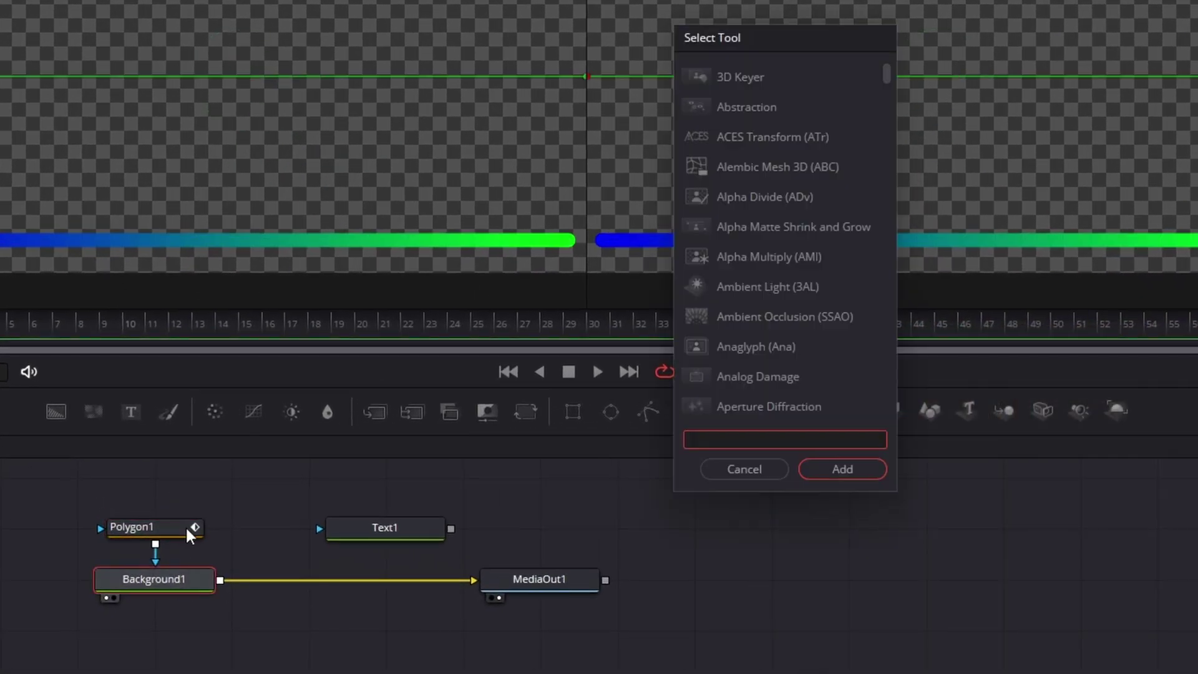
pyautogui.write('drop')
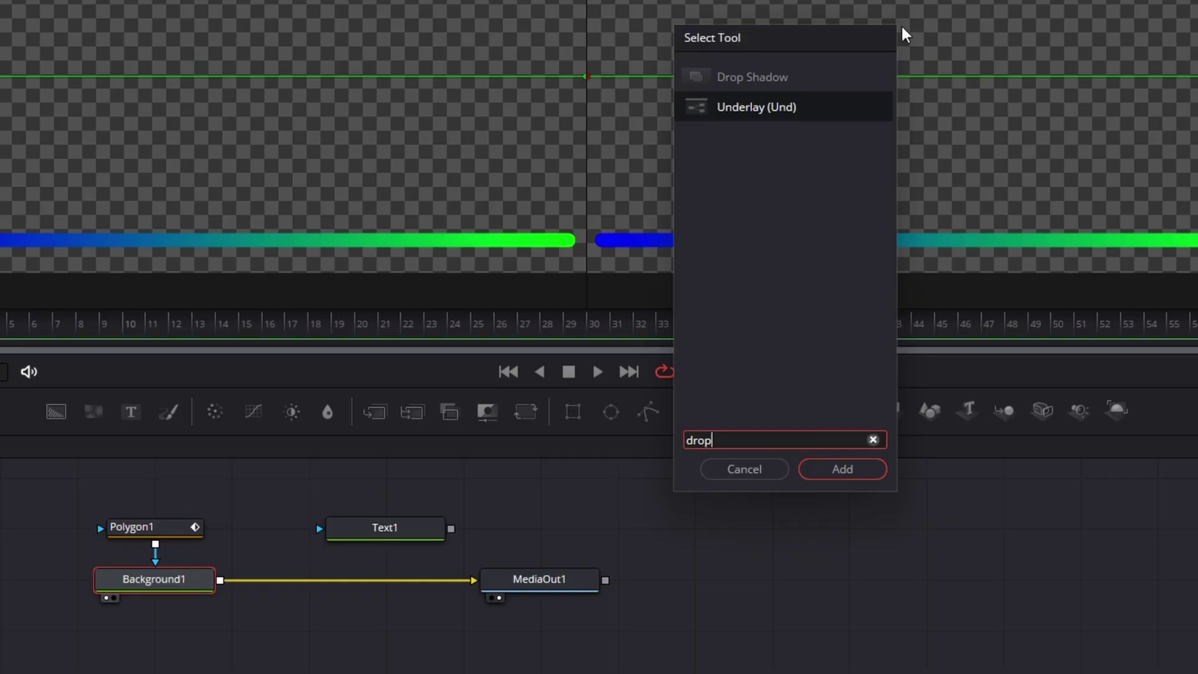
pyautogui.click(807, 83)
pyautogui.click(808, 469)
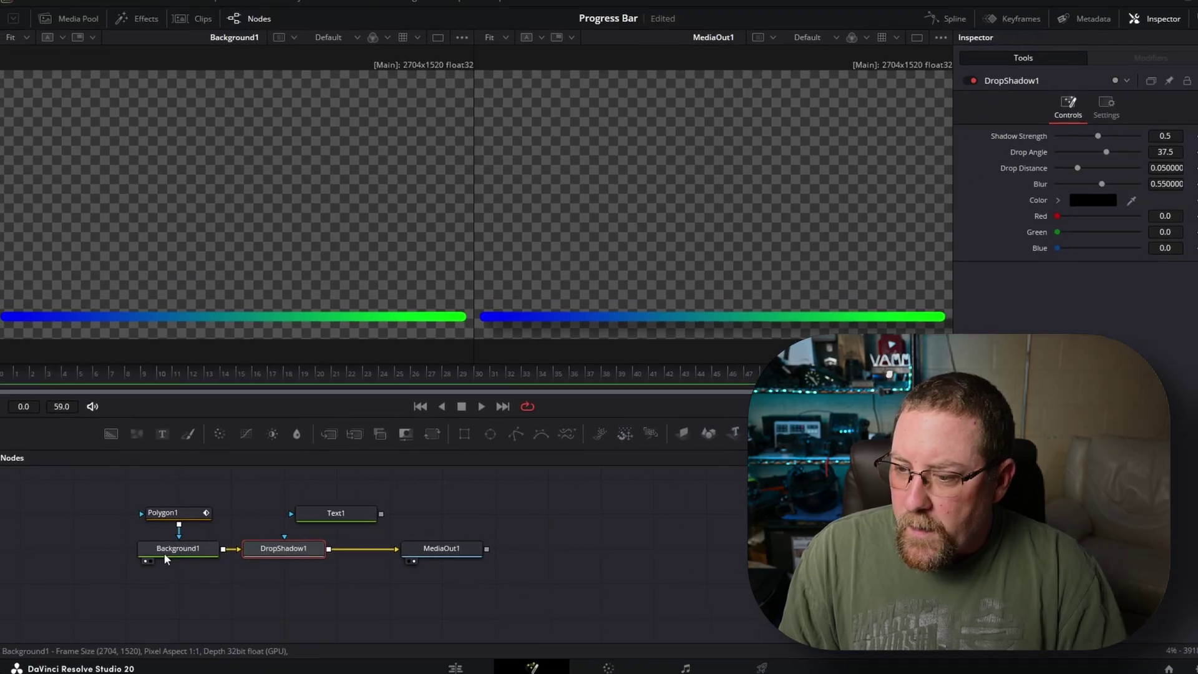
pyautogui.click(178, 584)
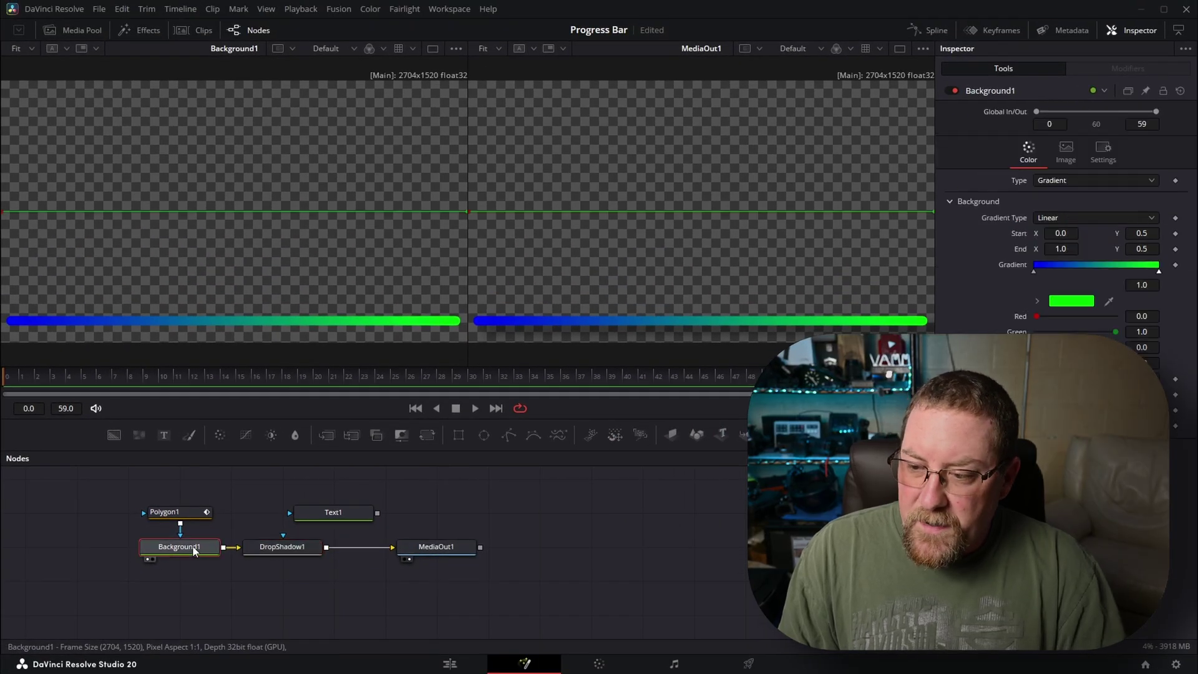
pyautogui.click(274, 549)
pyautogui.press('1')
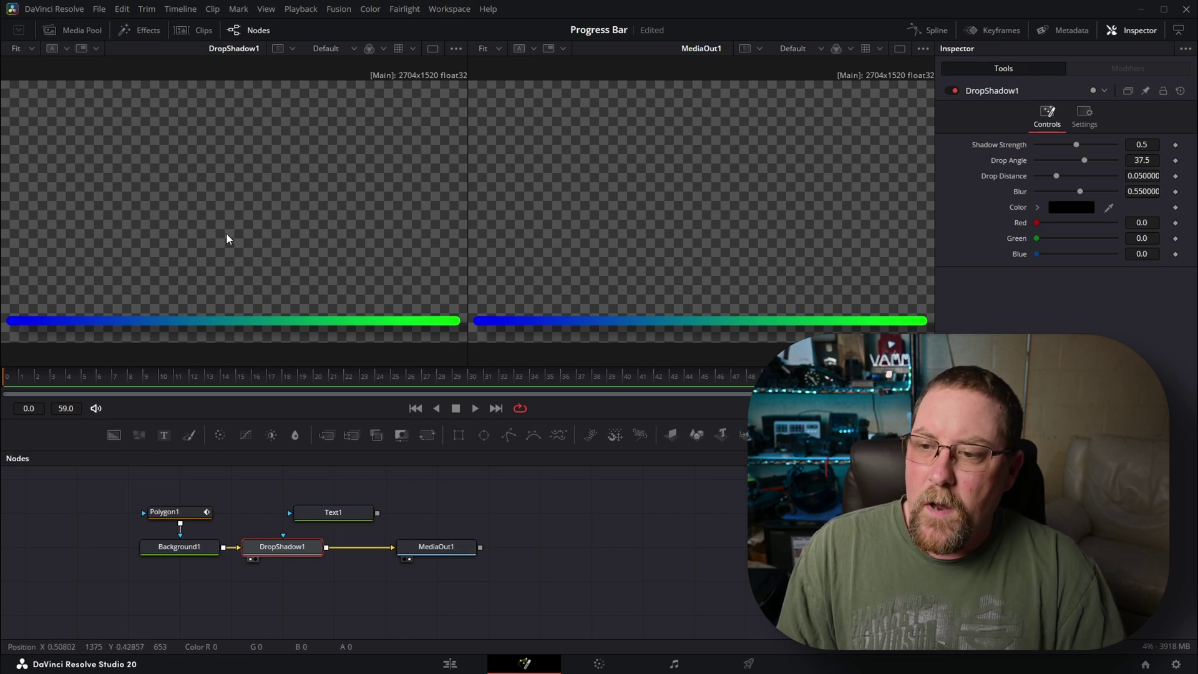
pyautogui.click(328, 513)
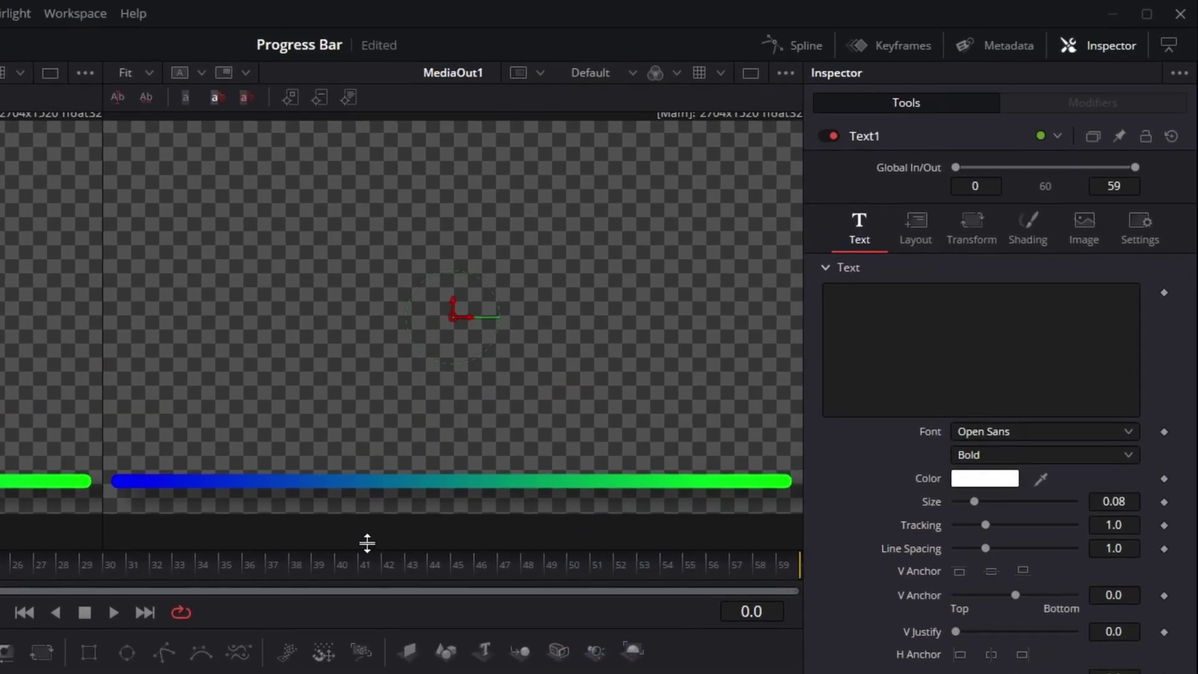
# Enter SAMPLE TEXT in Text1 and merge it over DropShadow1 through a new Merge1 node.
pyautogui.click(941, 352)
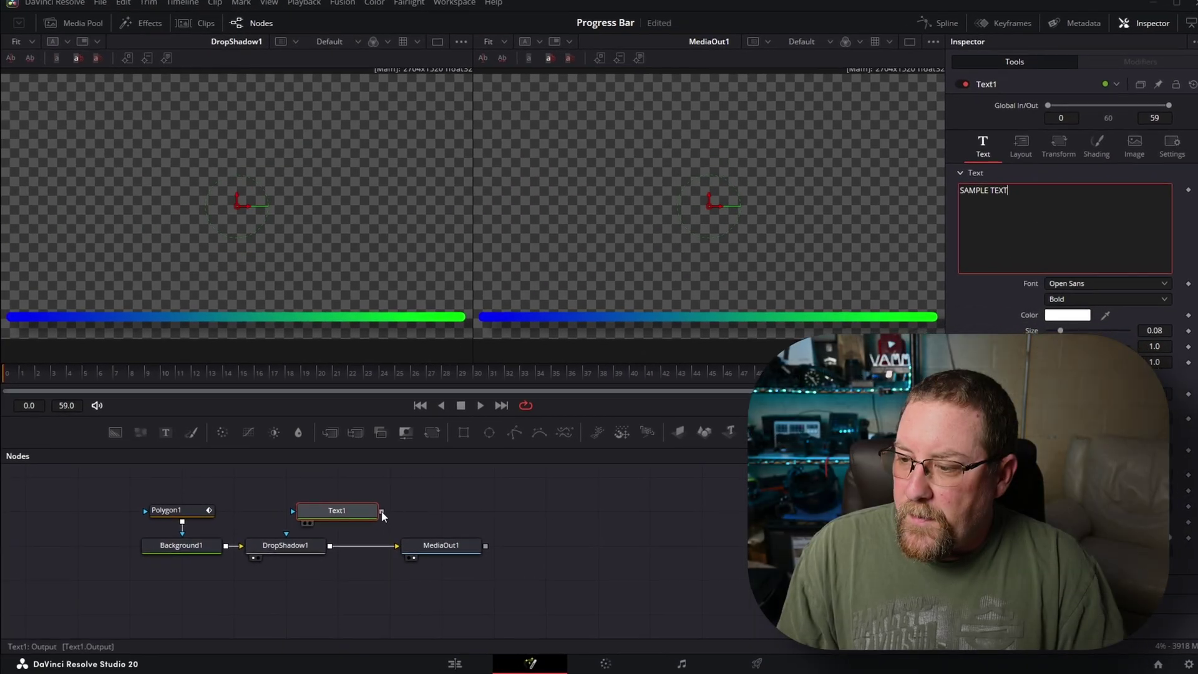
pyautogui.moveTo(382, 515); pyautogui.dragTo(330, 546)
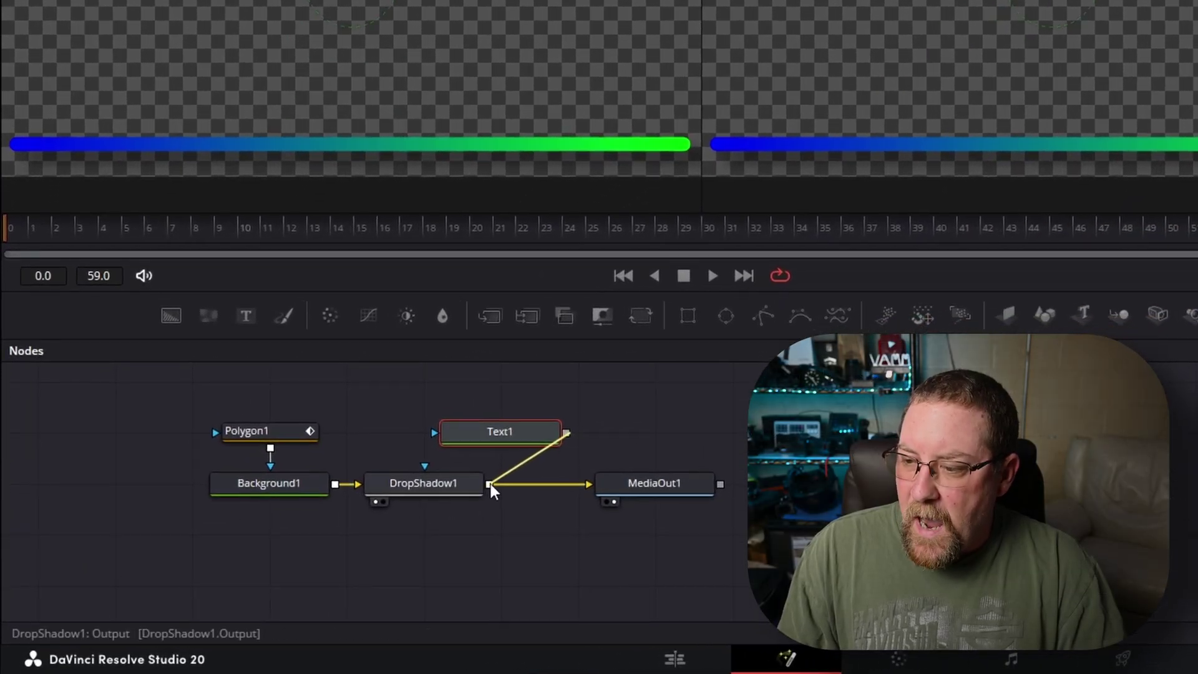
pyautogui.moveTo(491, 484); pyautogui.dragTo(490, 485)
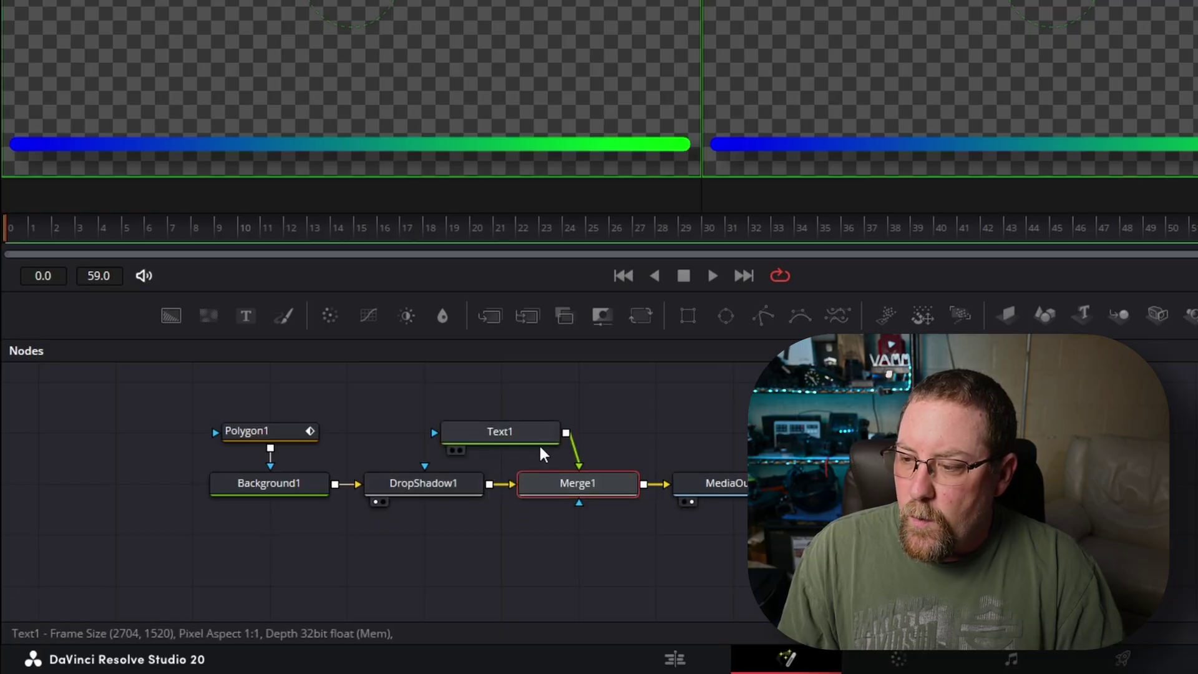
pyautogui.moveTo(533, 434); pyautogui.dragTo(580, 439)
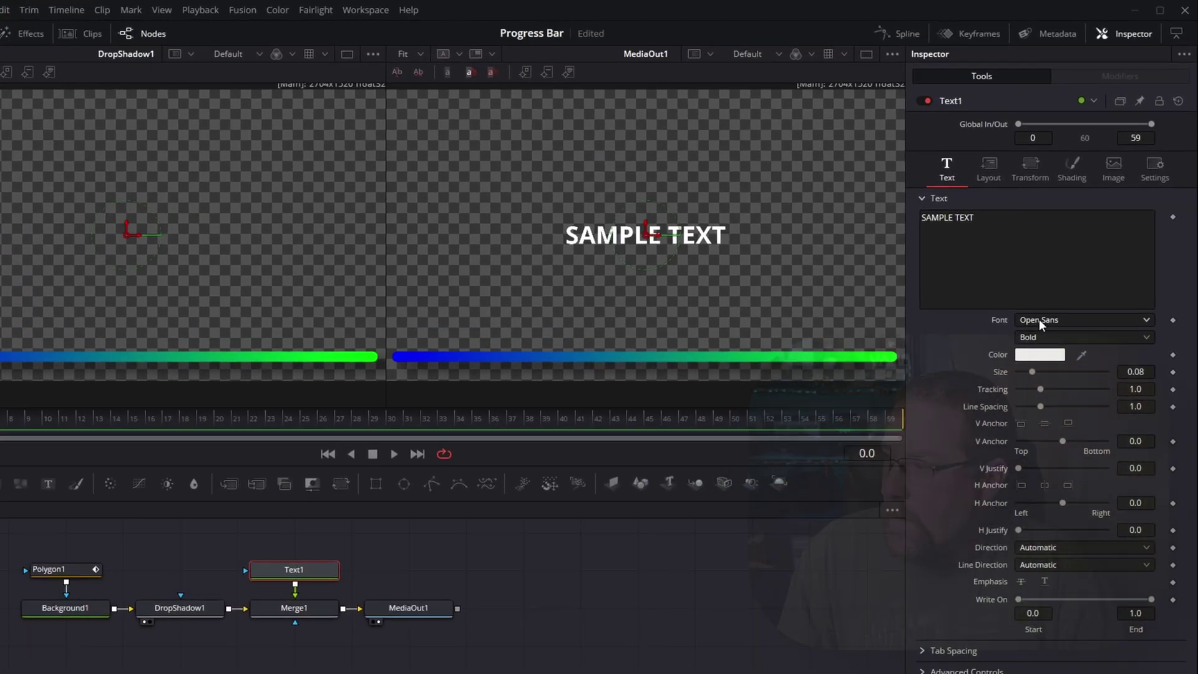
pyautogui.click(1054, 287)
# Set Text1's font to HYHeadLine-Medium, enable its Black Shadow shading, and move it down-left above the bar.
pyautogui.press('h')
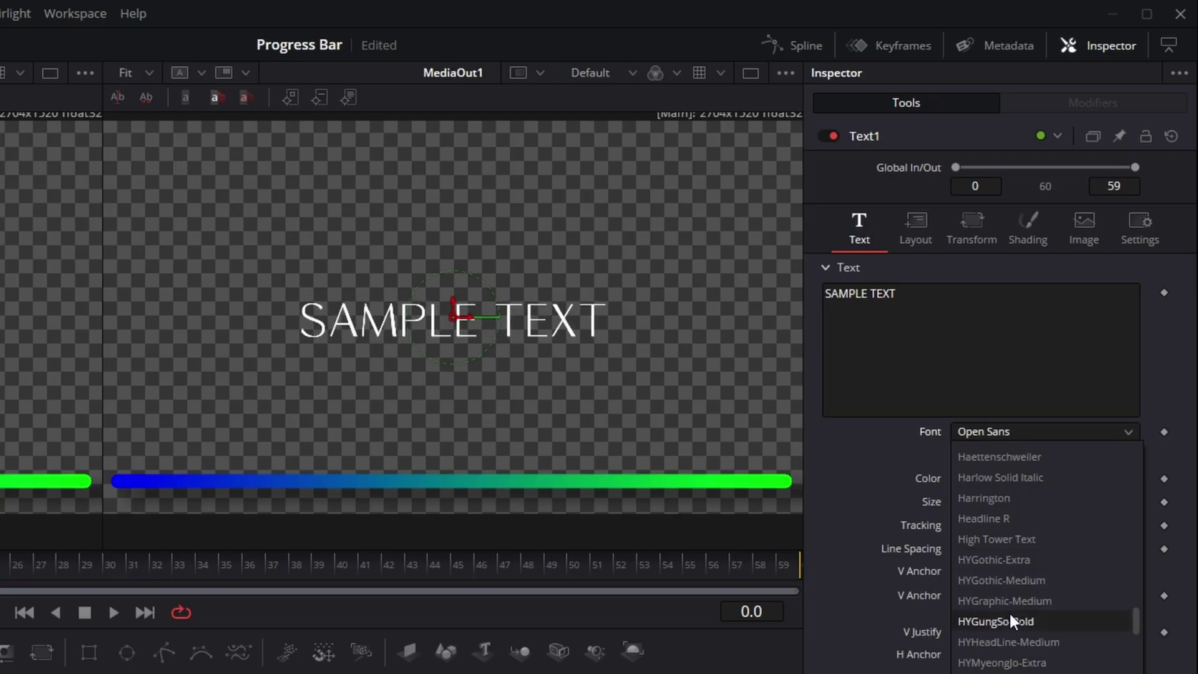
pyautogui.click(1005, 641)
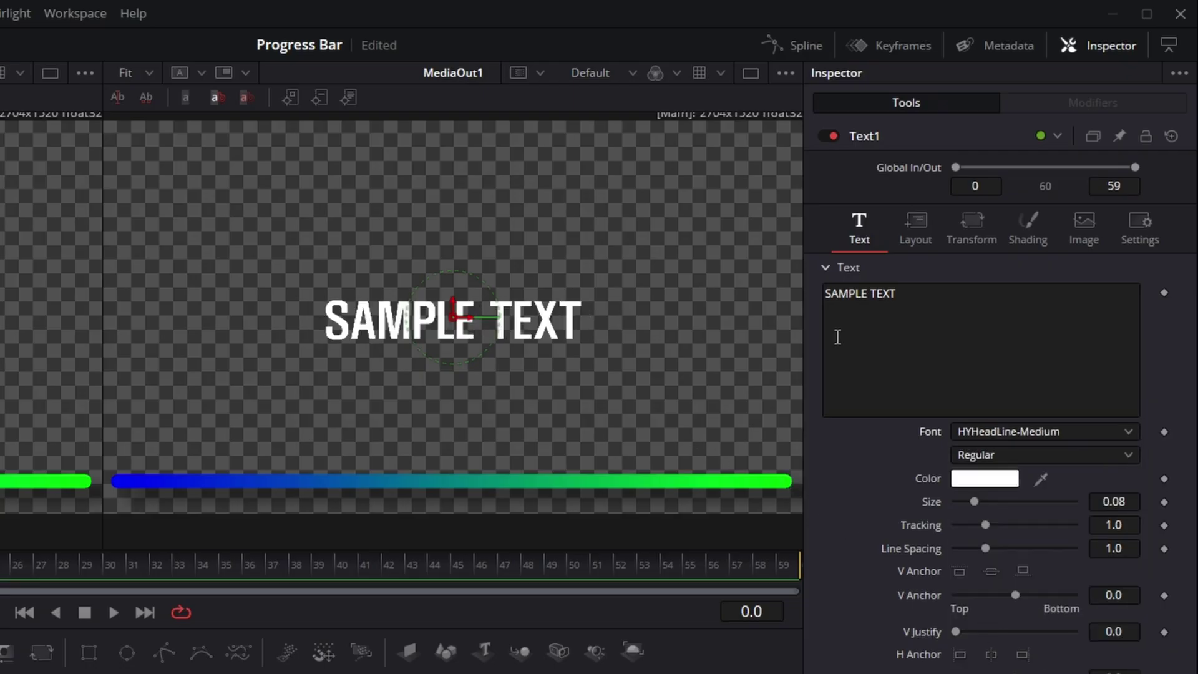
pyautogui.click(1023, 232)
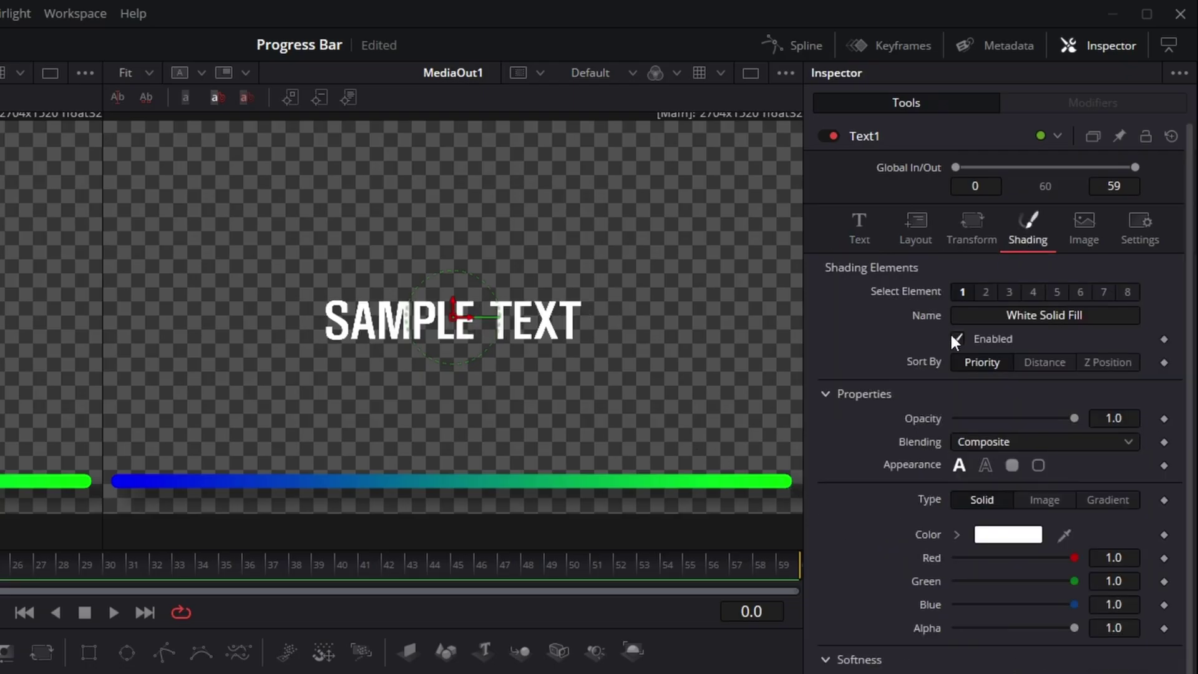
pyautogui.click(1007, 292)
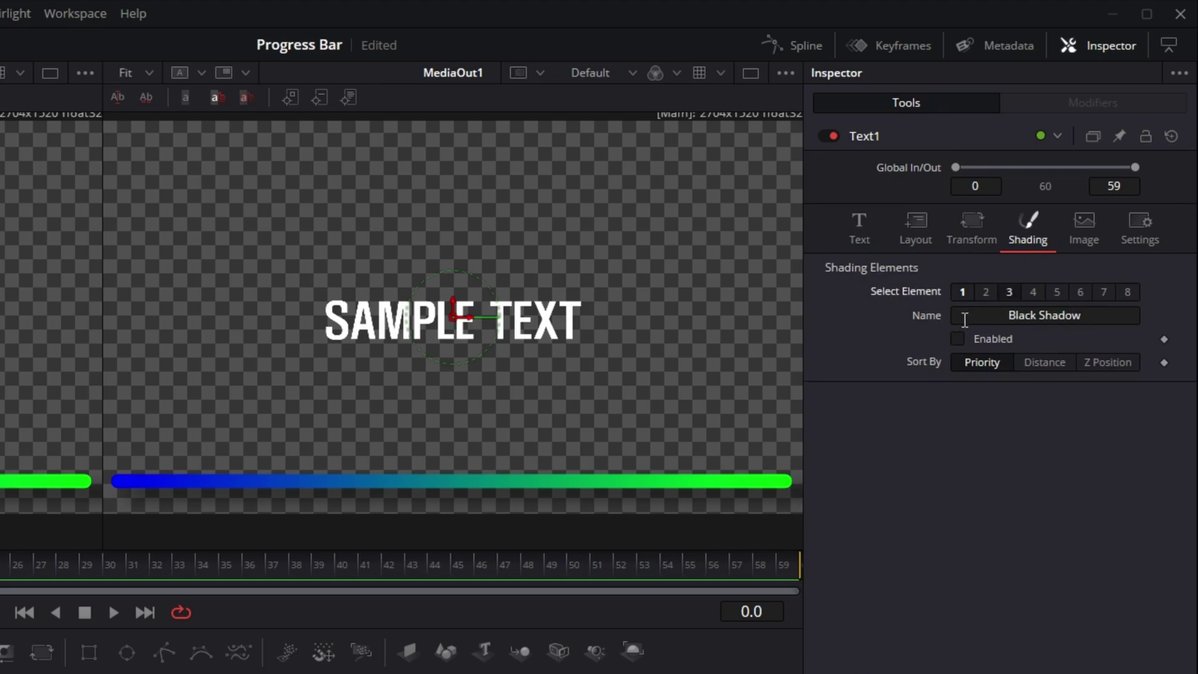
pyautogui.click(958, 338)
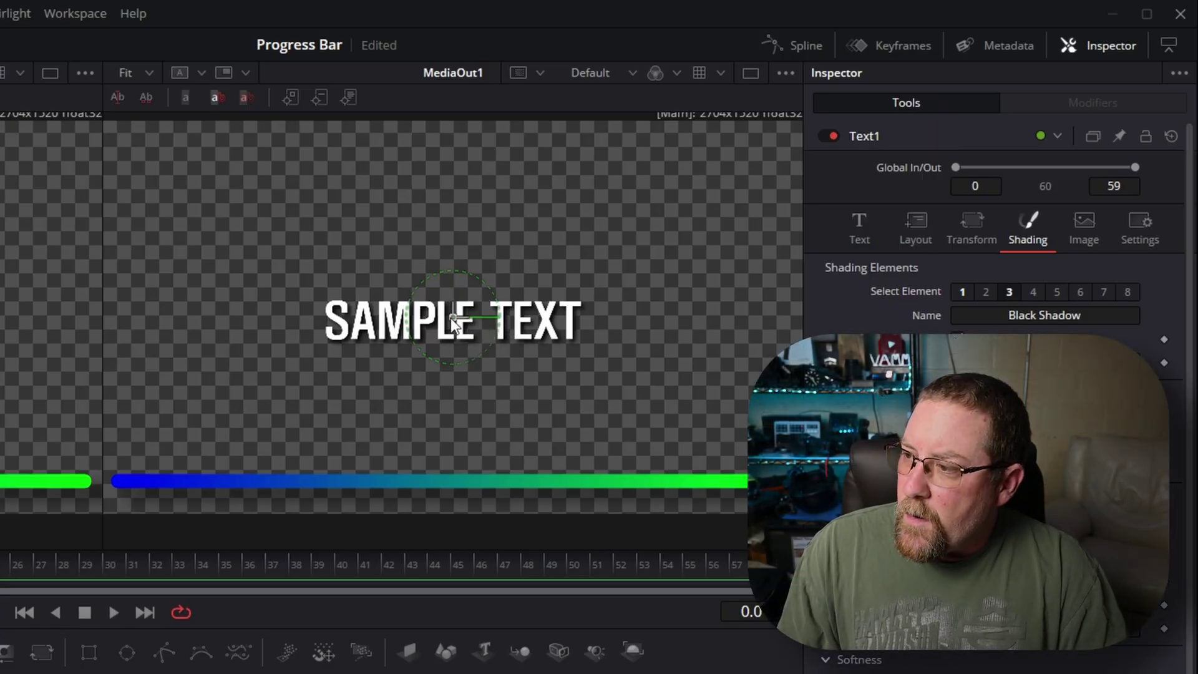
pyautogui.moveTo(453, 321); pyautogui.dragTo(242, 442)
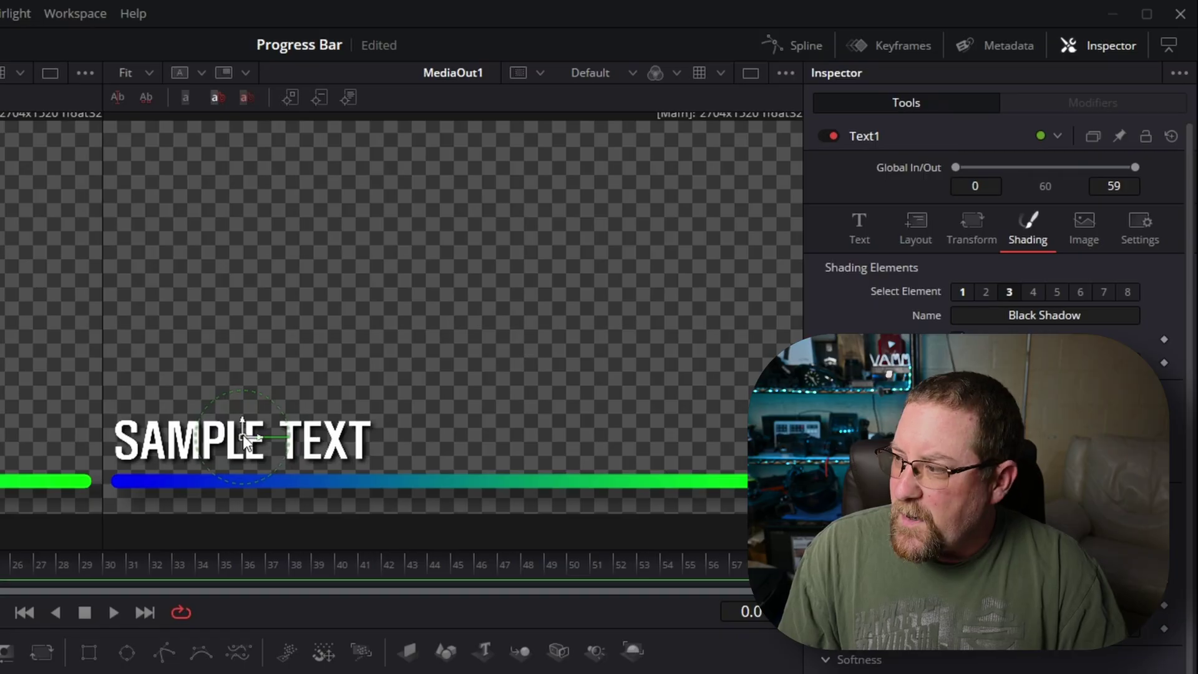
pyautogui.click(852, 217)
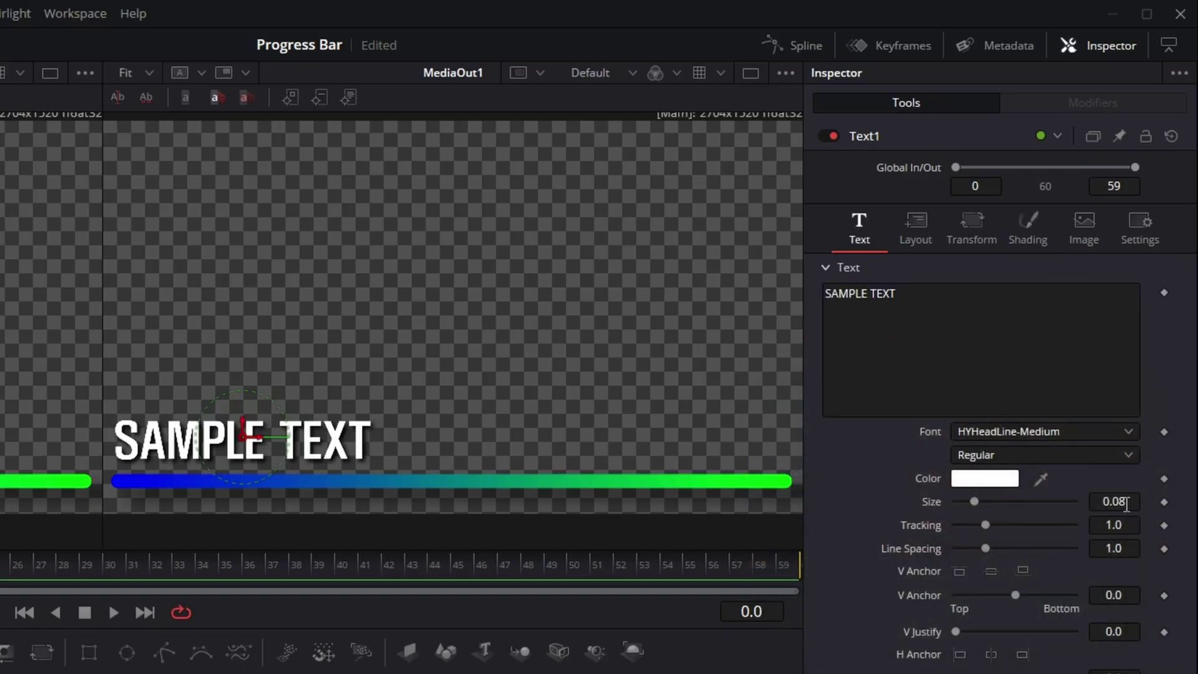
# Shrink SAMPLE TEXT to size 0.0482, move it to the bar's left end, and set H Anchor to -1.0.
pyautogui.moveTo(1117, 499); pyautogui.dragTo(1085, 499)
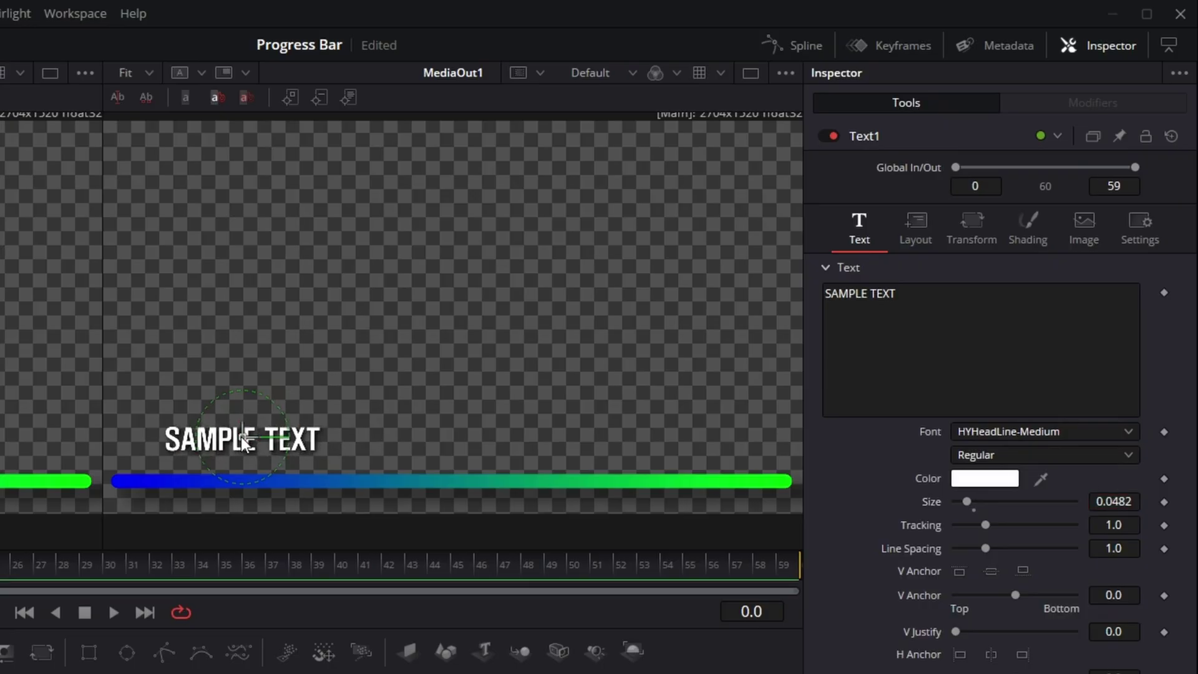
pyautogui.moveTo(241, 437); pyautogui.dragTo(190, 452)
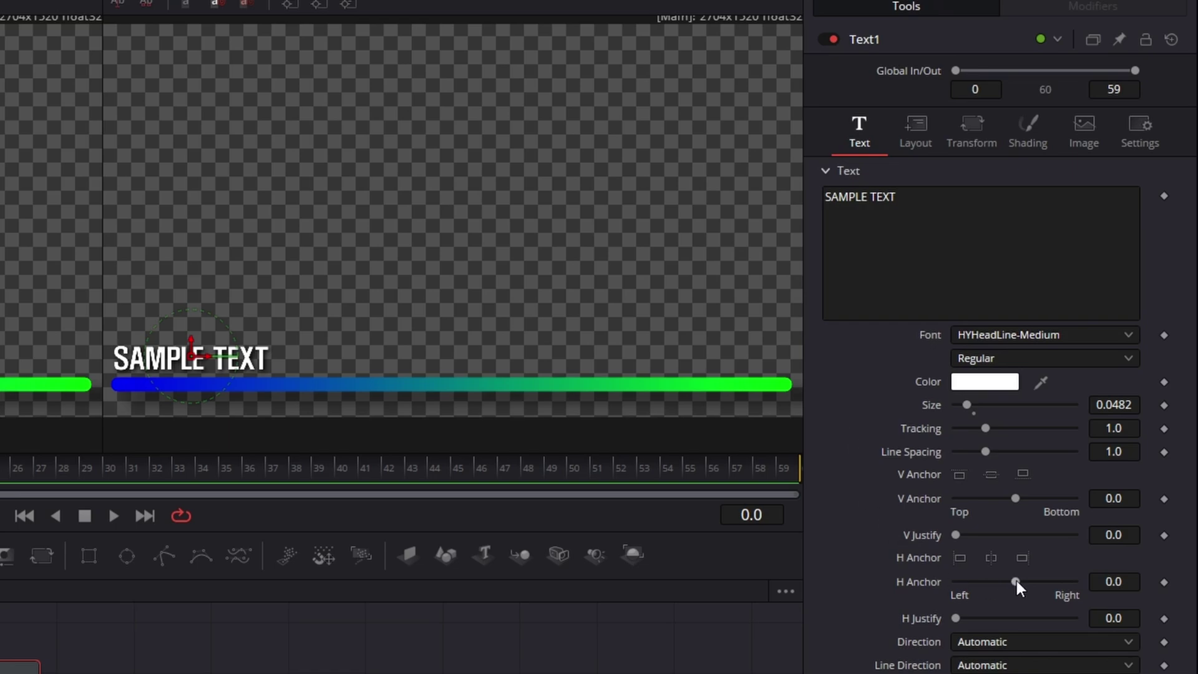
pyautogui.moveTo(1015, 581); pyautogui.dragTo(870, 575)
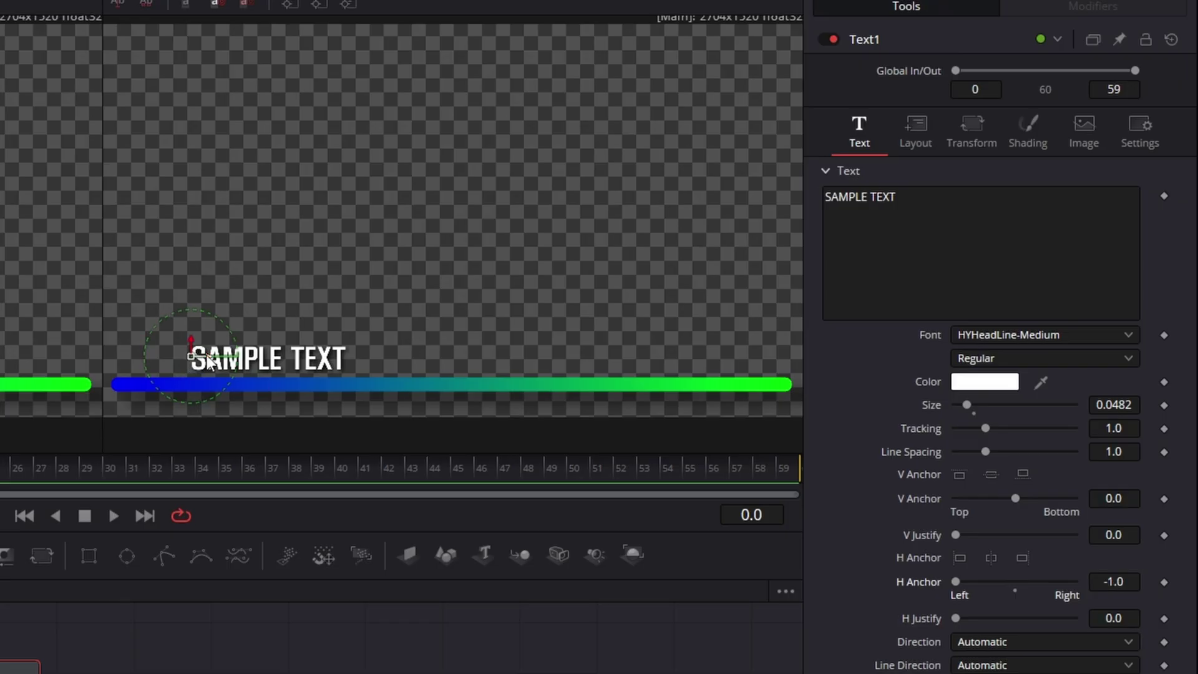
# Trim the test characters so the text reads SAMPLE TEXT, left-anchor it, and move it above the bar's start.
pyautogui.click(985, 205)
pyautogui.write('asdfasdfasdf s')
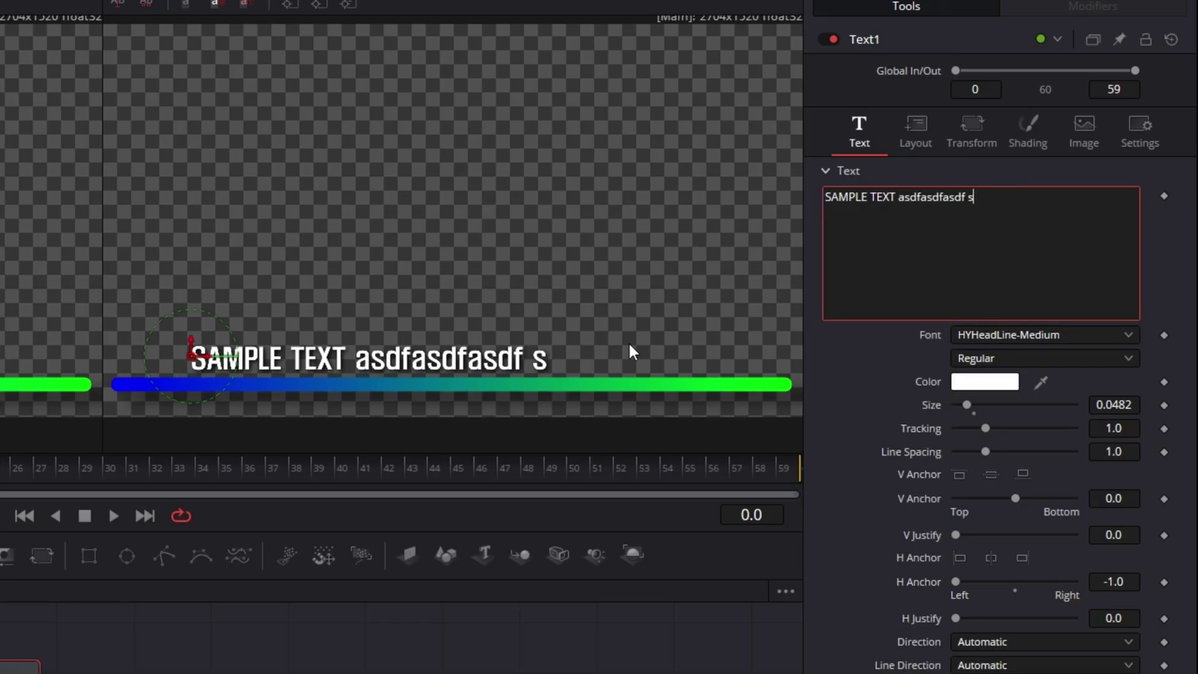
pyautogui.press('BackSpace')
pyautogui.press('BackSpace')
pyautogui.press('BackSpace')
pyautogui.press('BackSpace')
pyautogui.press('BackSpace')
pyautogui.press('BackSpace')
pyautogui.press('BackSpace')
pyautogui.press('BackSpace')
pyautogui.press('BackSpace')
pyautogui.press('BackSpace')
pyautogui.press('BackSpace')
pyautogui.press('BackSpace')
pyautogui.press('BackSpace')
pyautogui.press('BackSpace')
pyautogui.press('BackSpace')
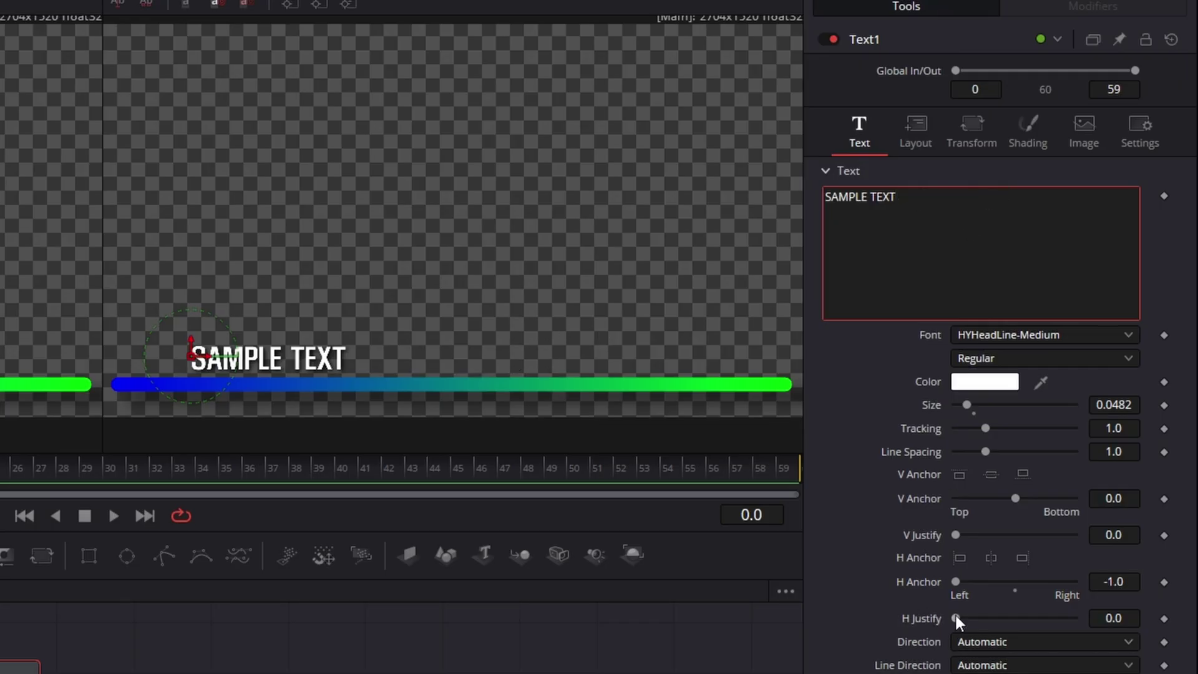
pyautogui.click(991, 558)
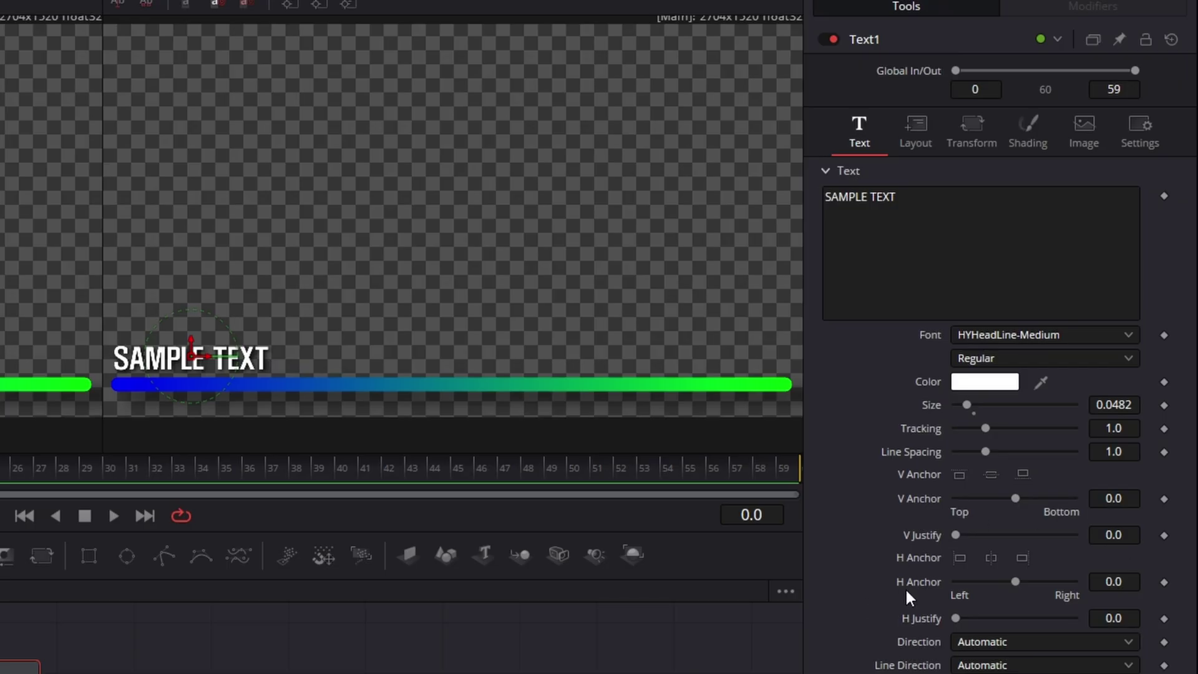
pyautogui.click(1003, 214)
pyautogui.write('asdfsdafsd f')
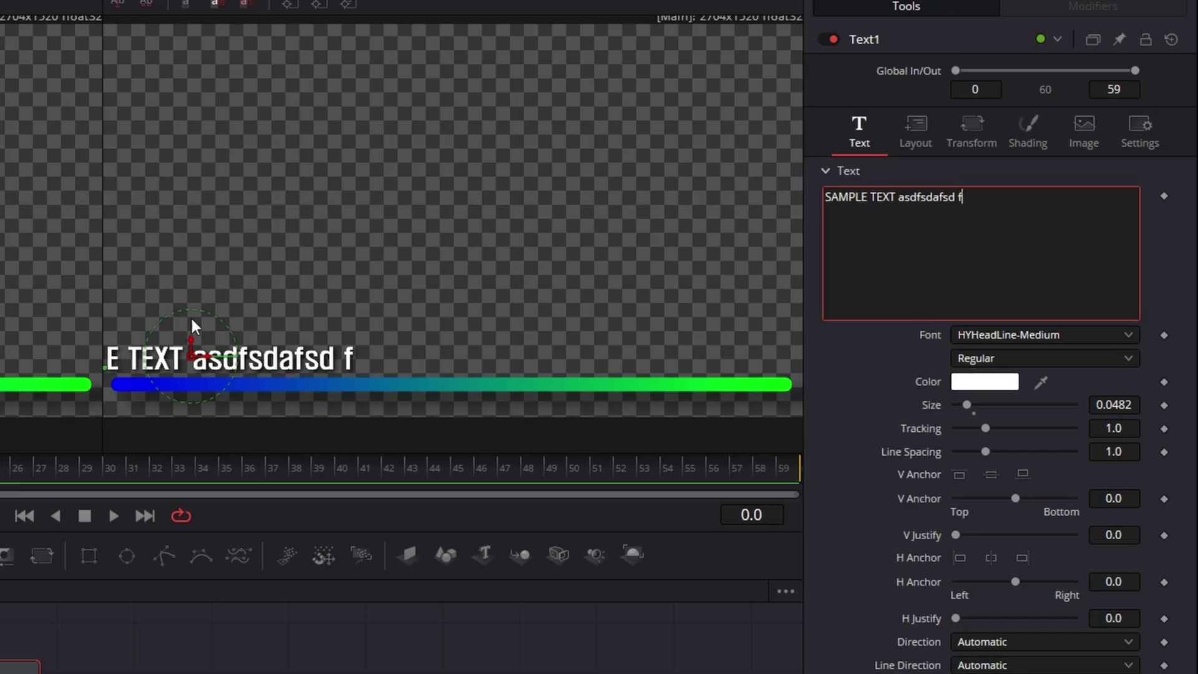
pyautogui.moveTo(1016, 581); pyautogui.dragTo(829, 557)
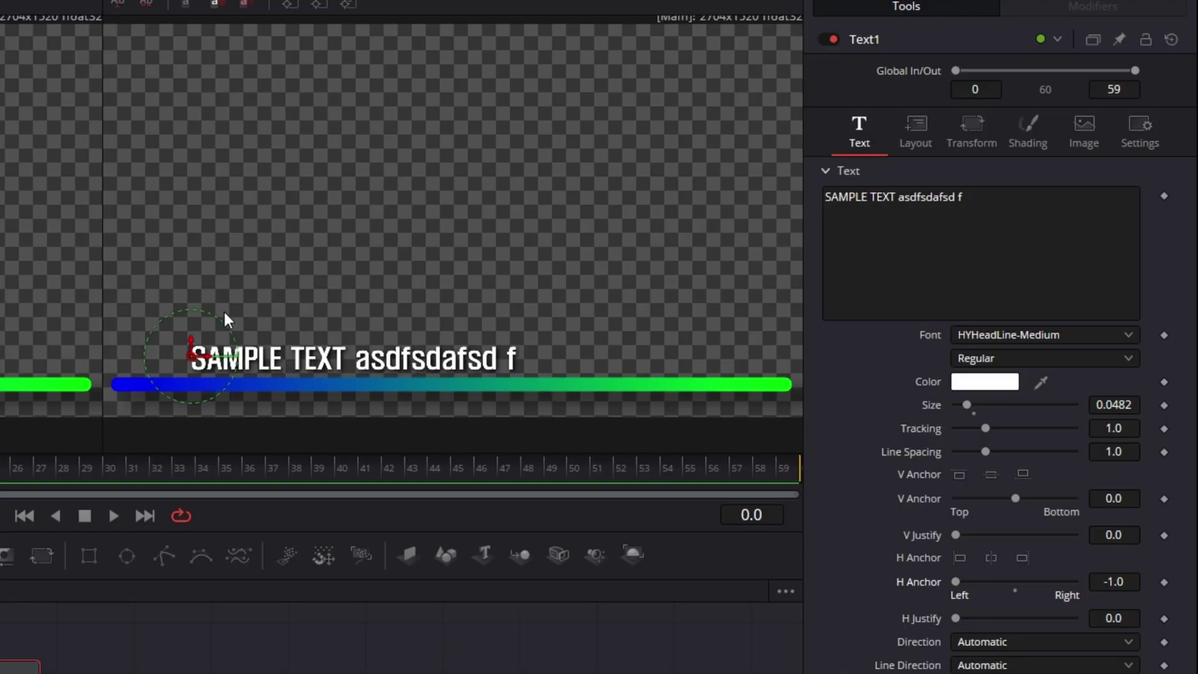
pyautogui.click(1017, 198)
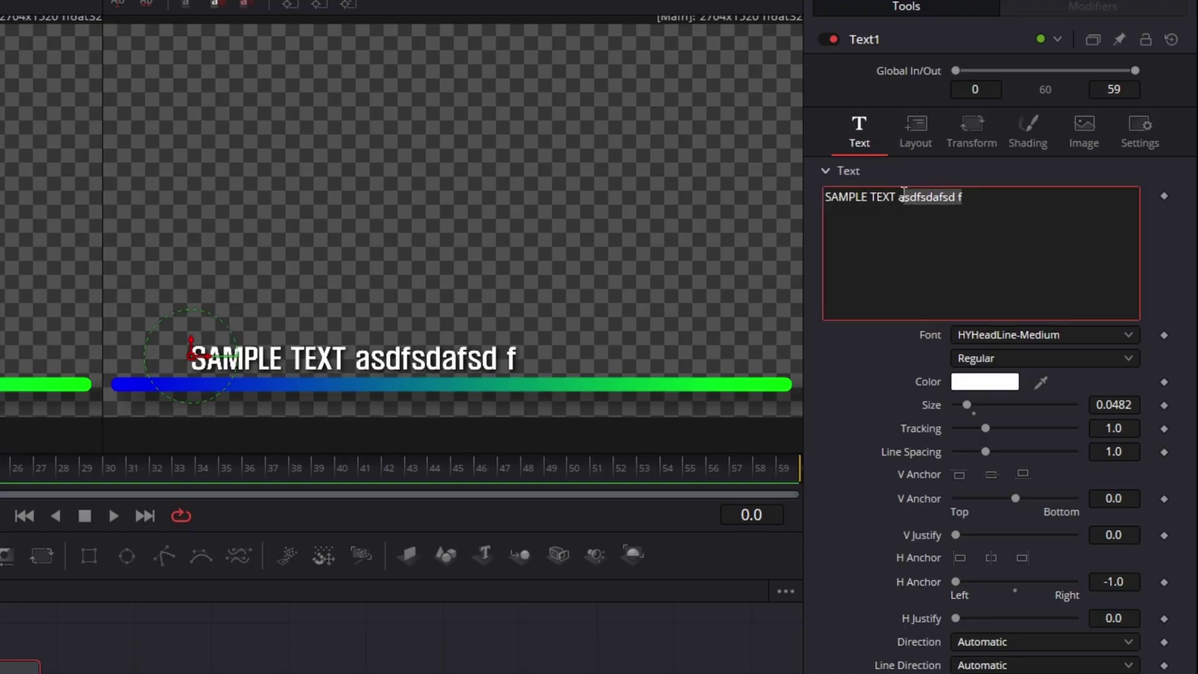
pyautogui.press('BackSpace')
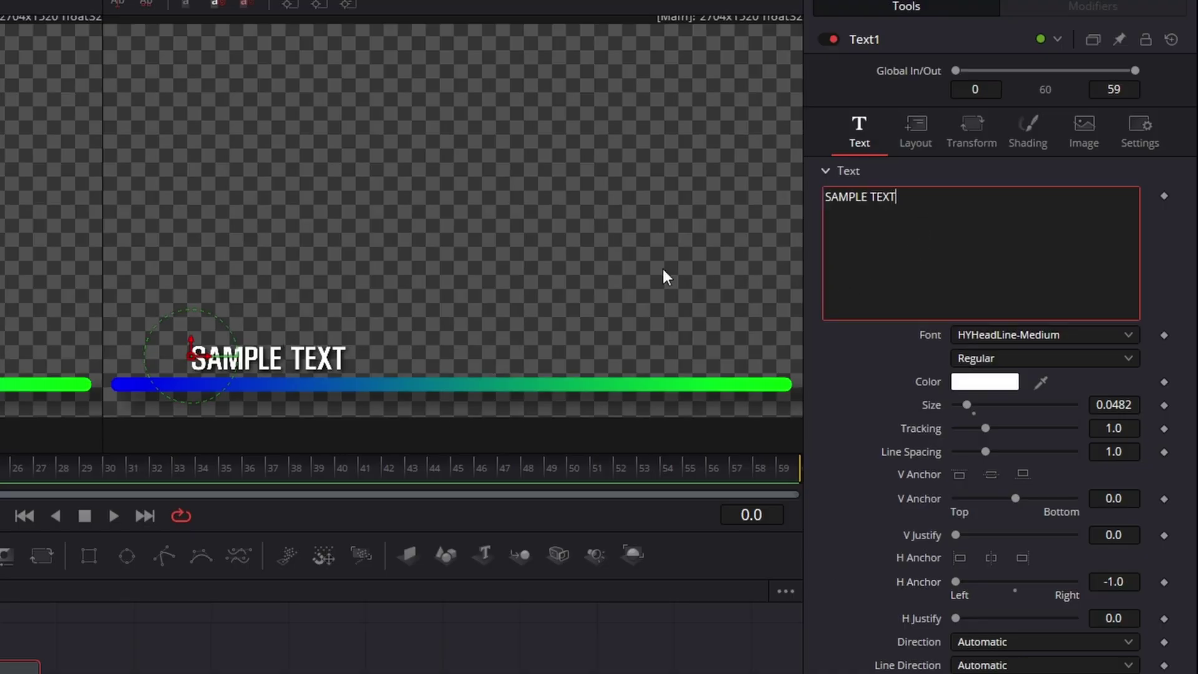
pyautogui.moveTo(194, 360); pyautogui.dragTo(116, 357)
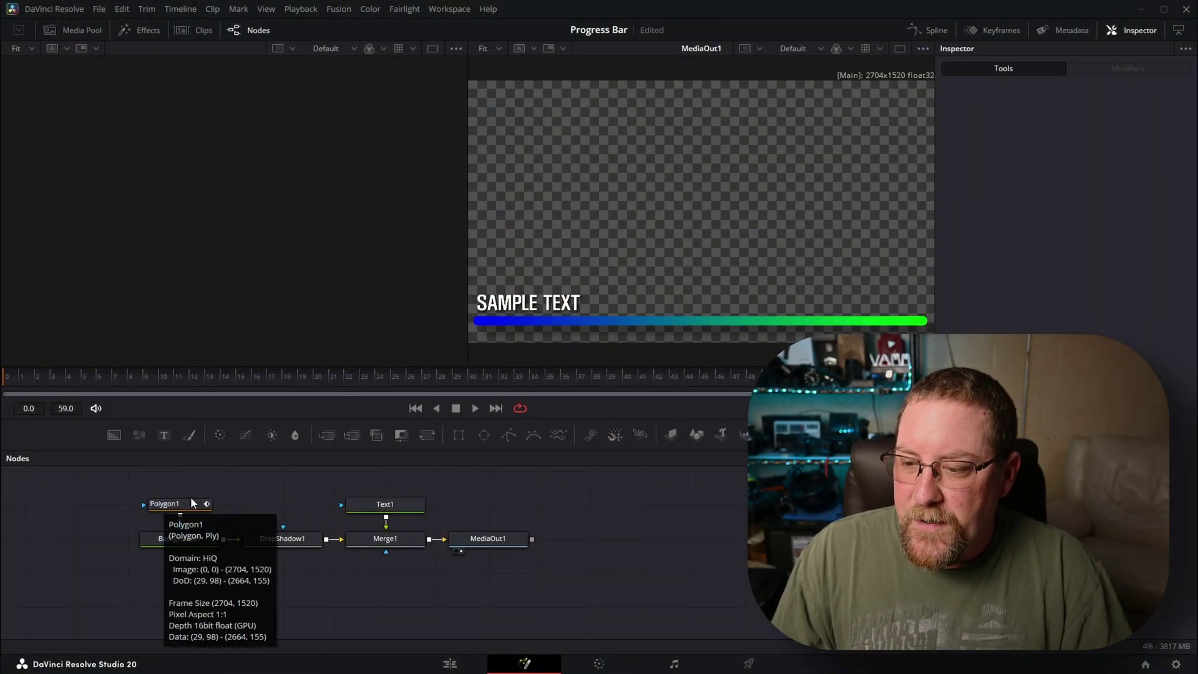
# Move Polygon1 left, then copy and paste the Background1 and DropShadow1 nodes.
pyautogui.click(164, 507)
pyautogui.moveTo(175, 504); pyautogui.dragTo(85, 533)
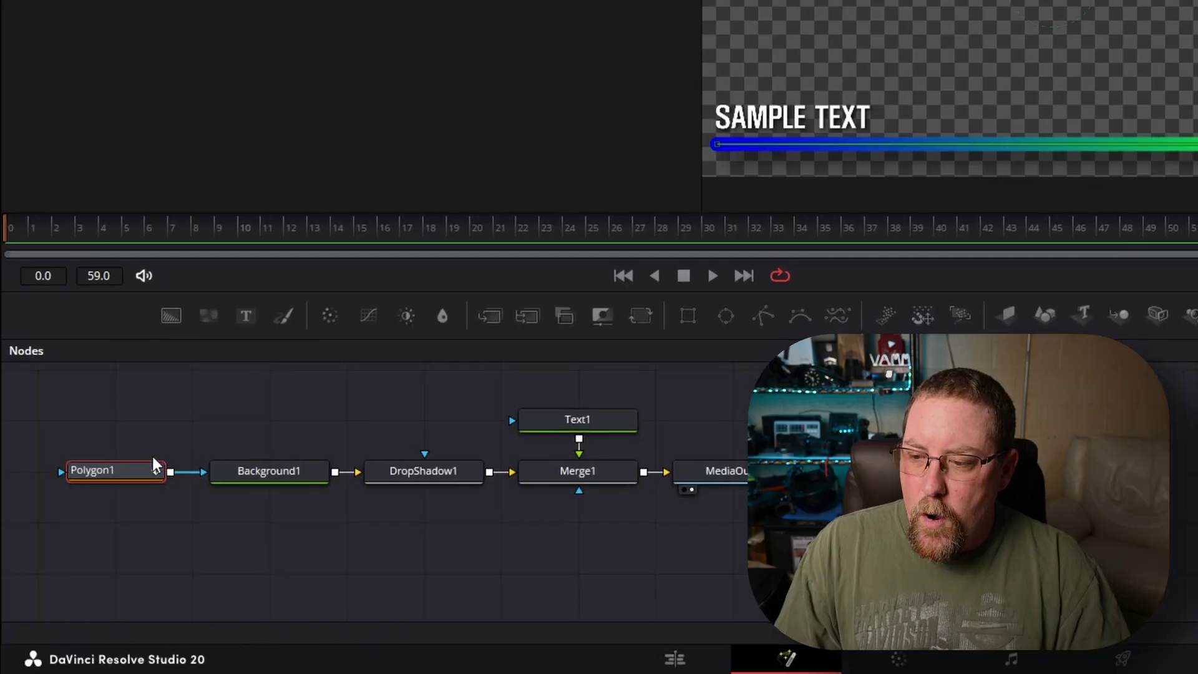
pyautogui.moveTo(244, 406); pyautogui.dragTo(456, 545)
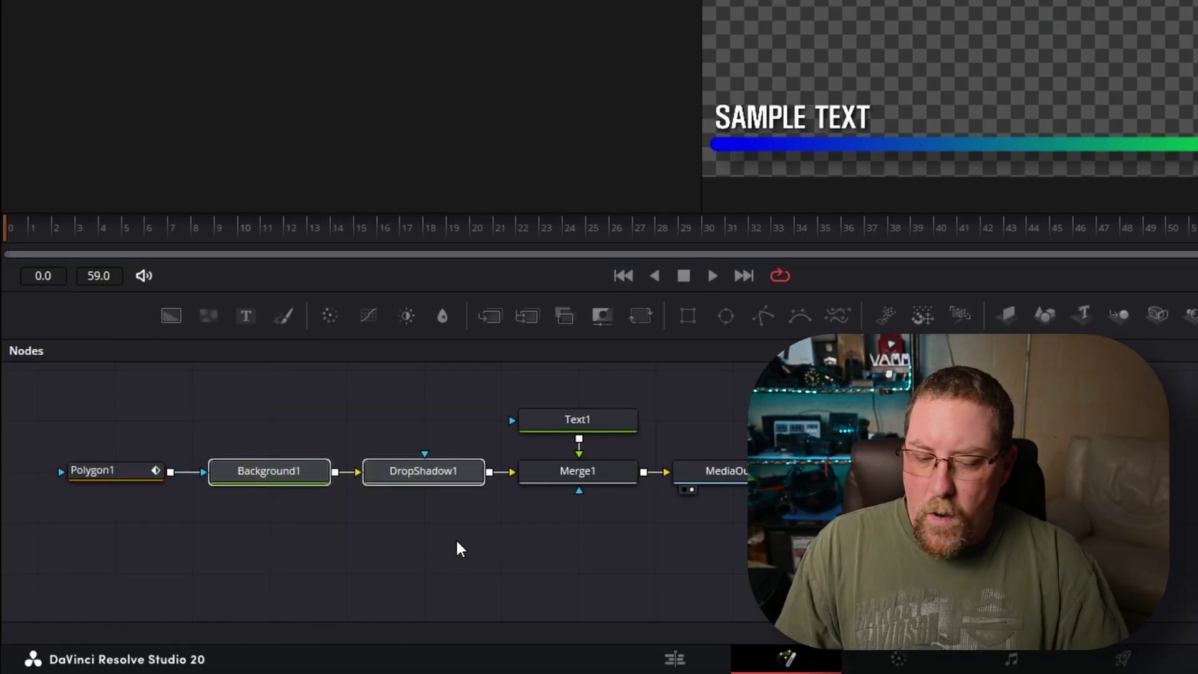
pyautogui.hotkey('ctrl', 'c')
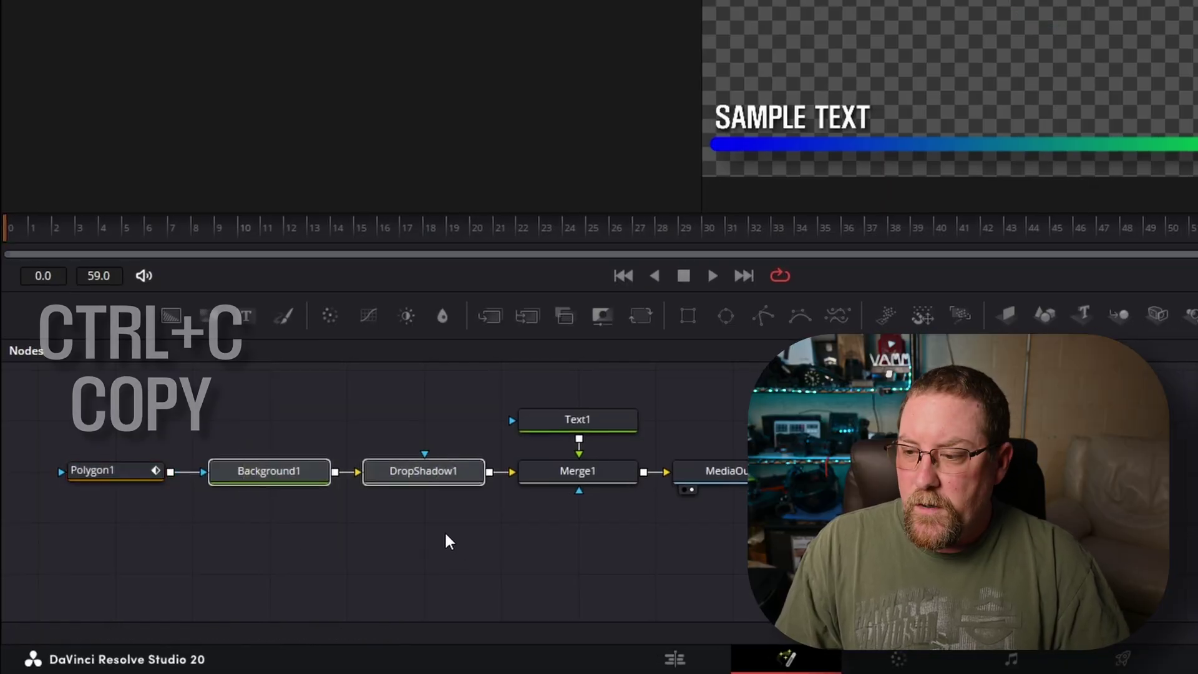
pyautogui.click(410, 521)
pyautogui.hotkey('ctrl', 'v')
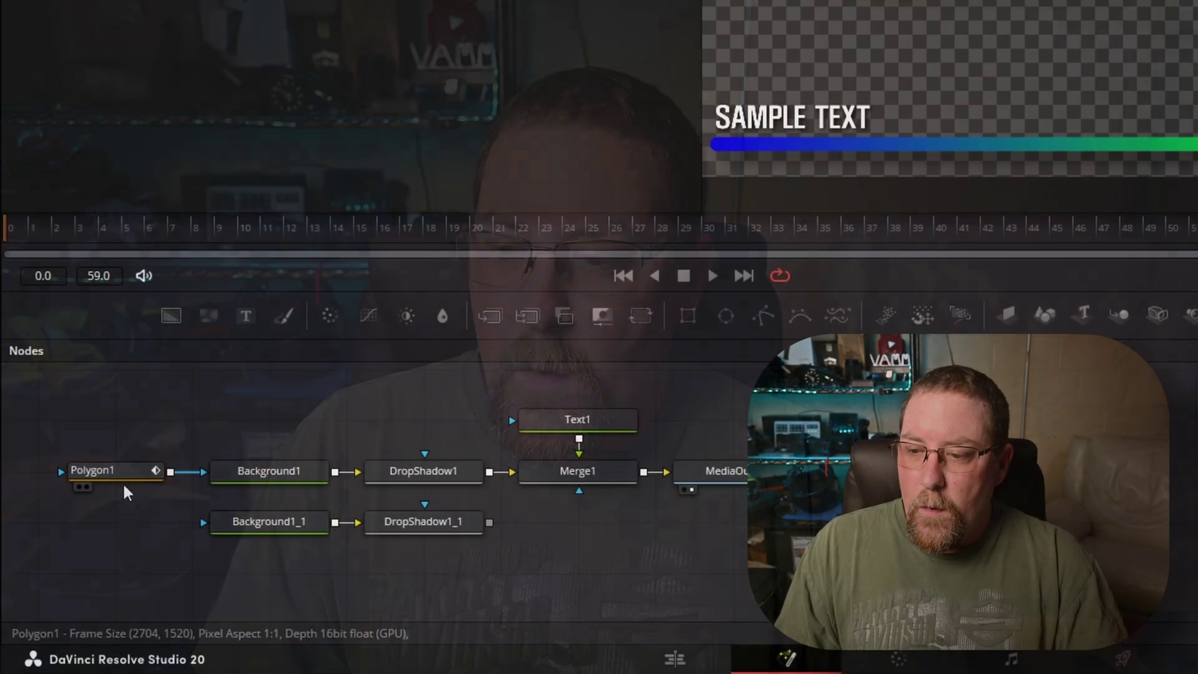
# Paste an instance of Polygon1 and wire it into Background1_1 as its mask.
pyautogui.click(116, 478)
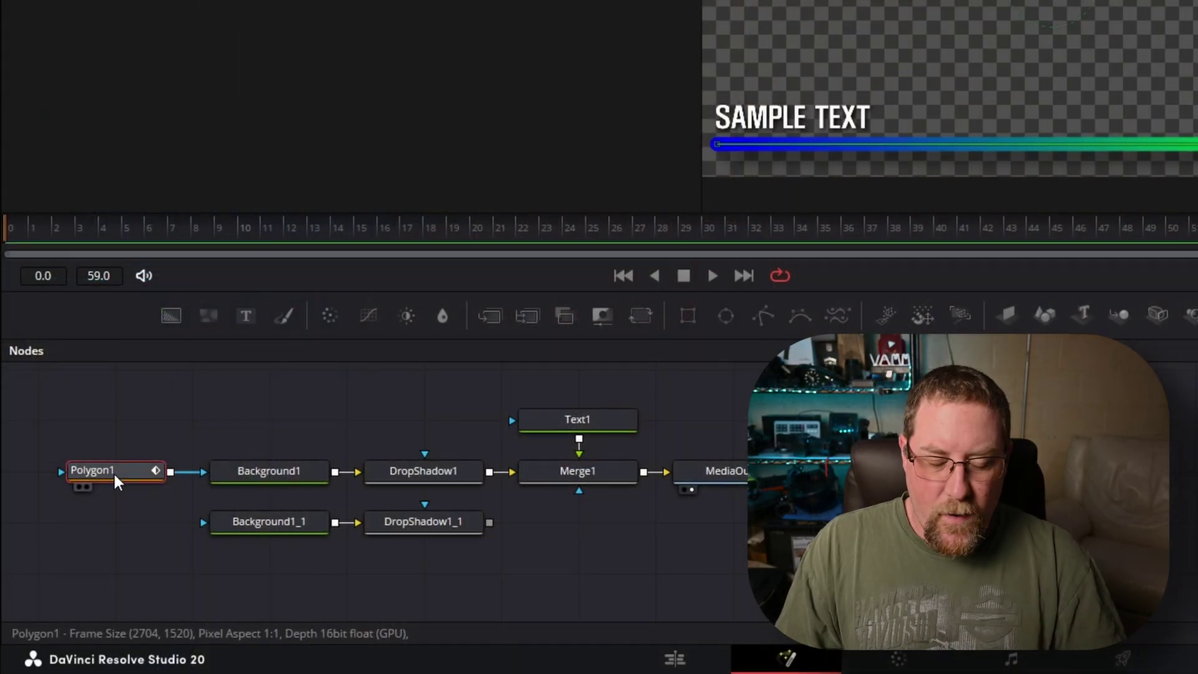
pyautogui.click(132, 519)
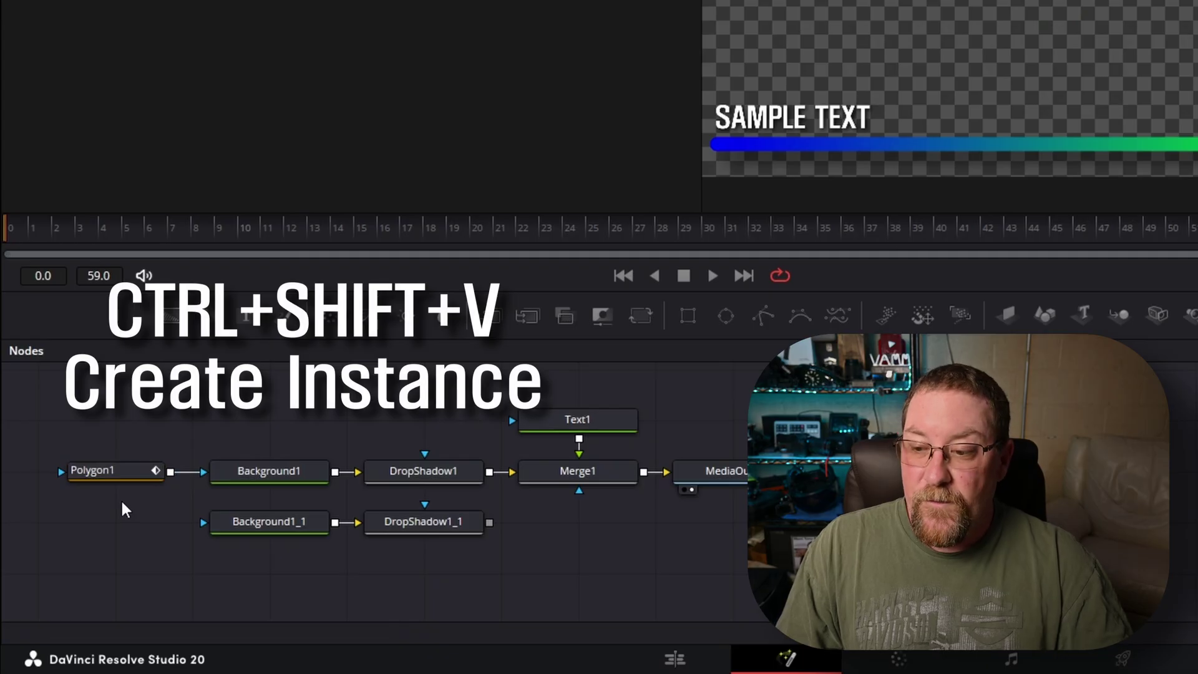
pyautogui.hotkey('ctrl', 'shift', 'v')
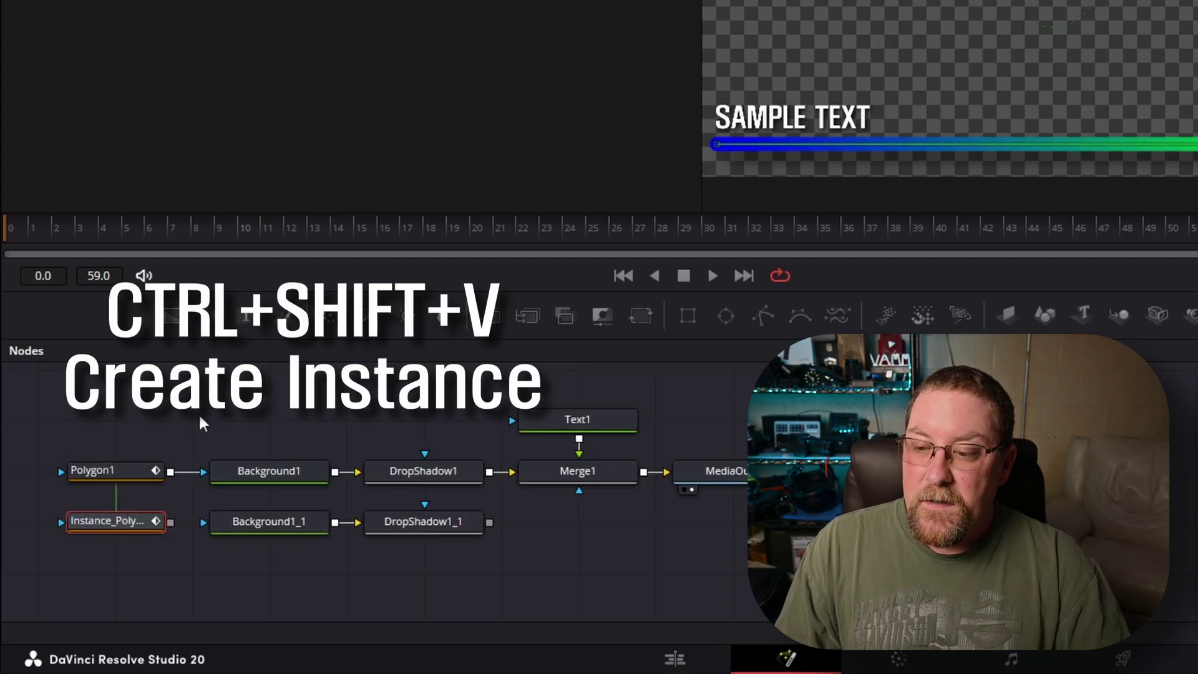
pyautogui.moveTo(171, 524); pyautogui.dragTo(234, 534)
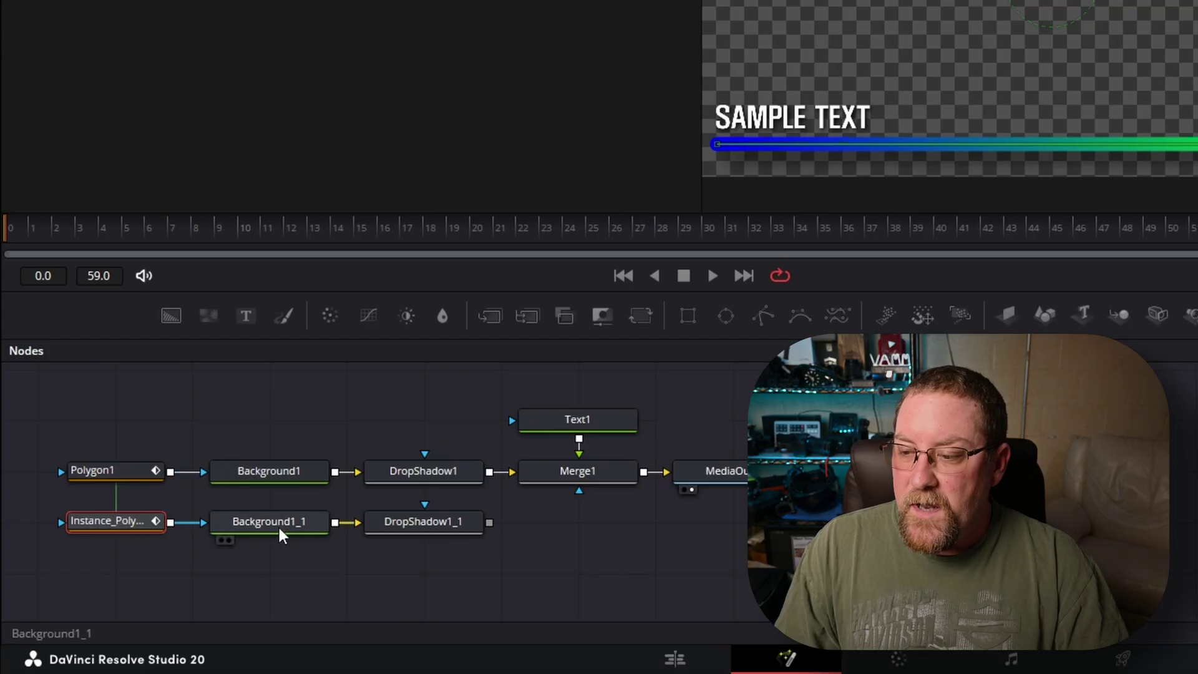
# View Background1_1 and make its gradient start colour red.
pyautogui.click(243, 529)
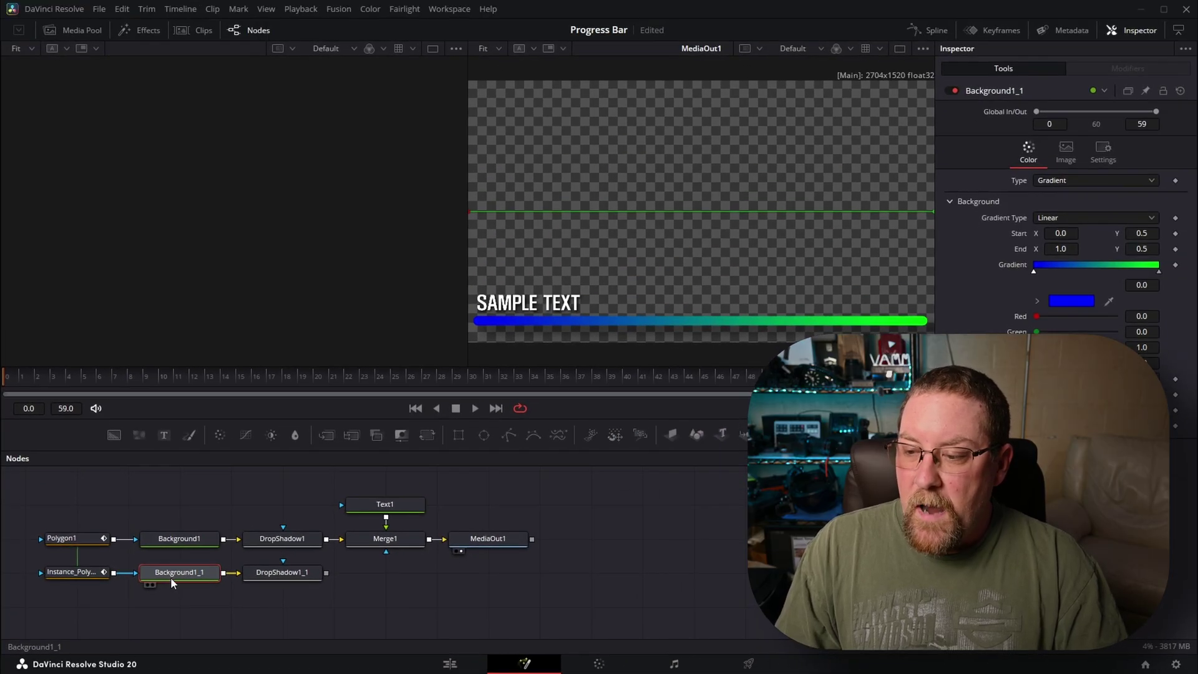
pyautogui.press('1')
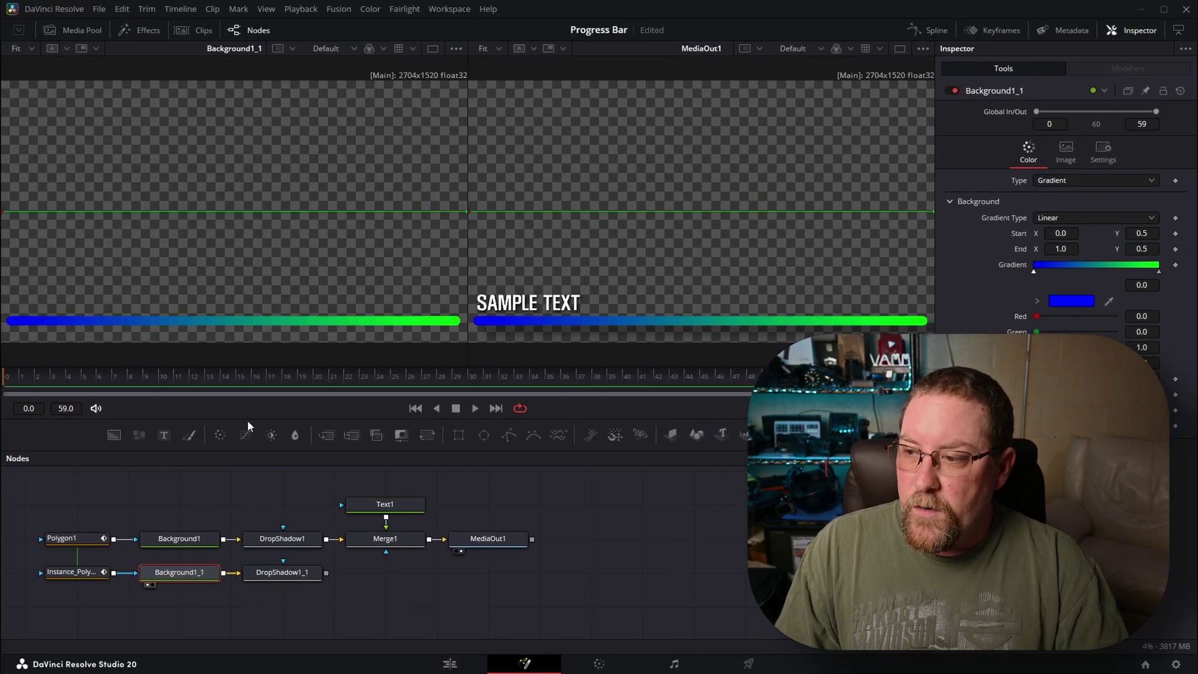
pyautogui.click(1069, 302)
pyautogui.click(34, 230)
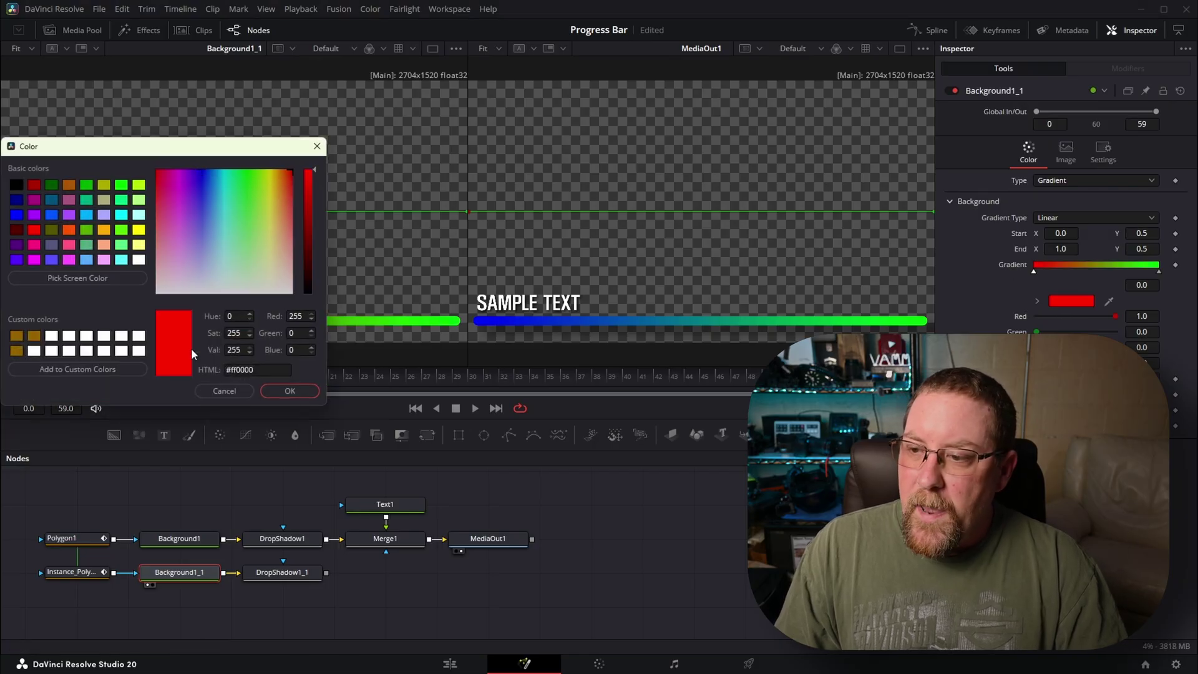
pyautogui.click(288, 391)
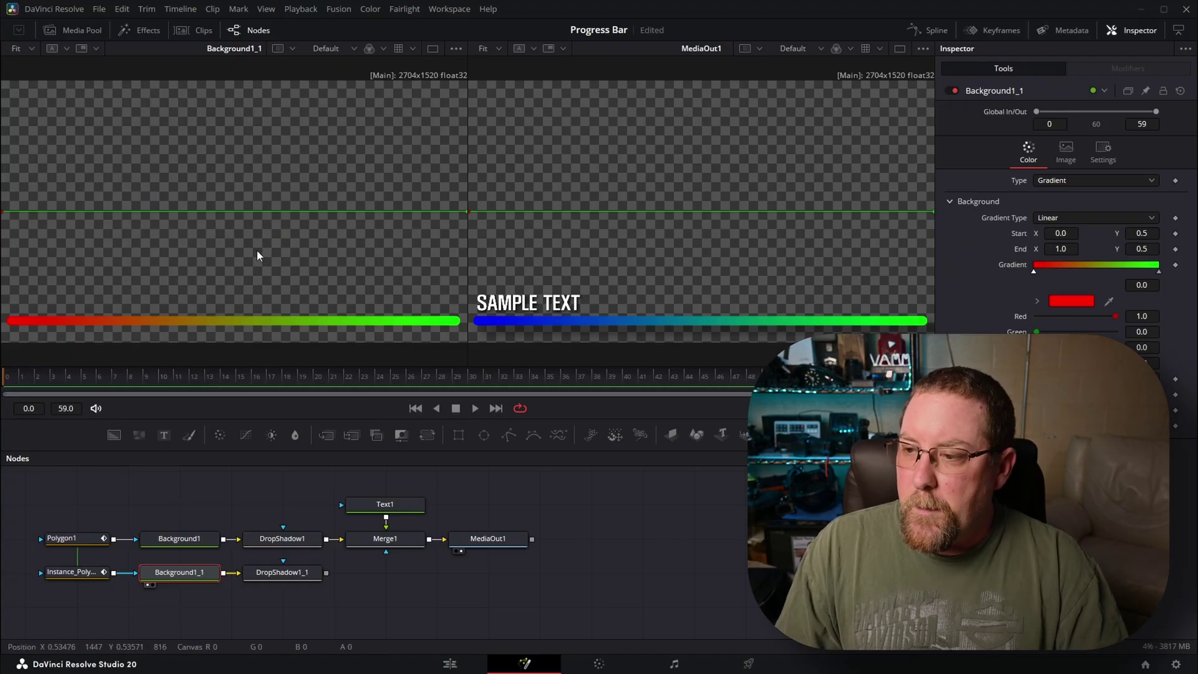
# Add a yellow middle gradient stop, then select Text1, Merge1 and MediaOut1 to shift them.
pyautogui.click(1098, 269)
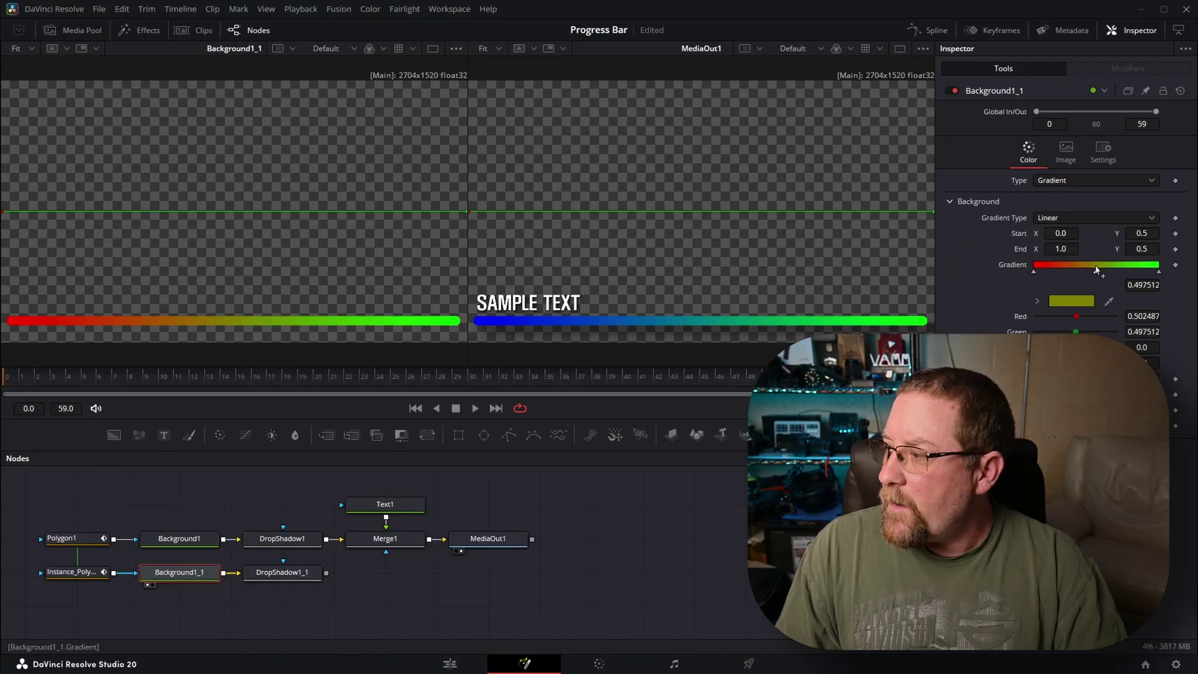
pyautogui.click(1075, 302)
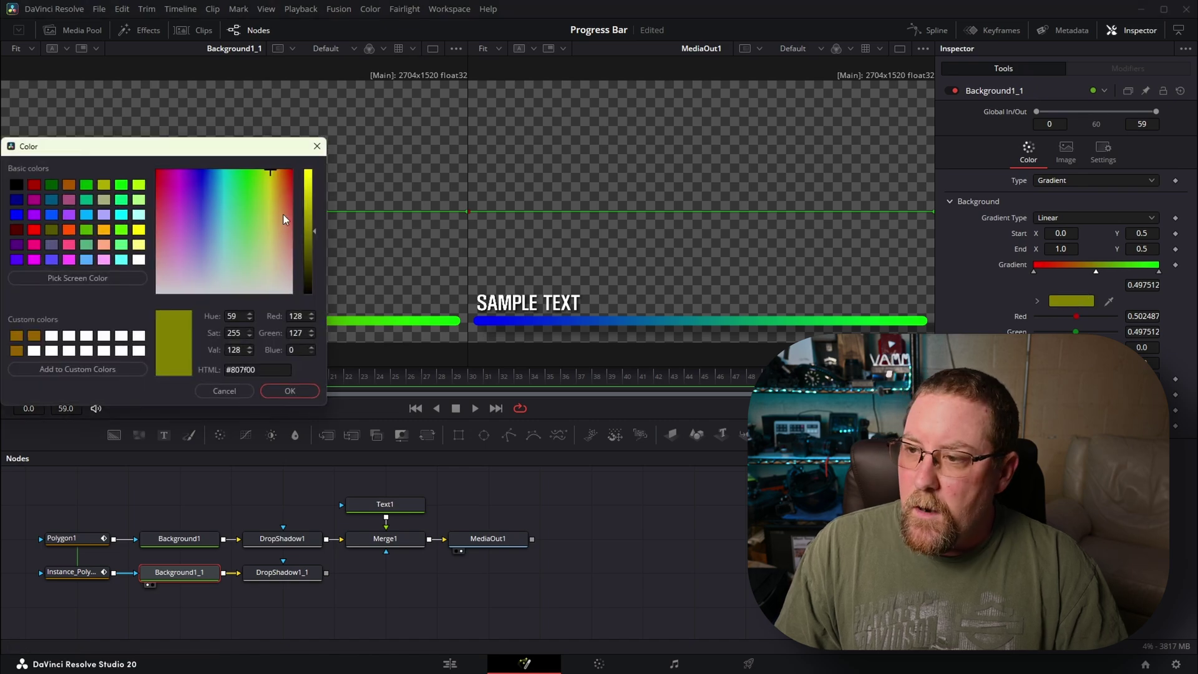
pyautogui.moveTo(315, 231); pyautogui.dragTo(307, 164)
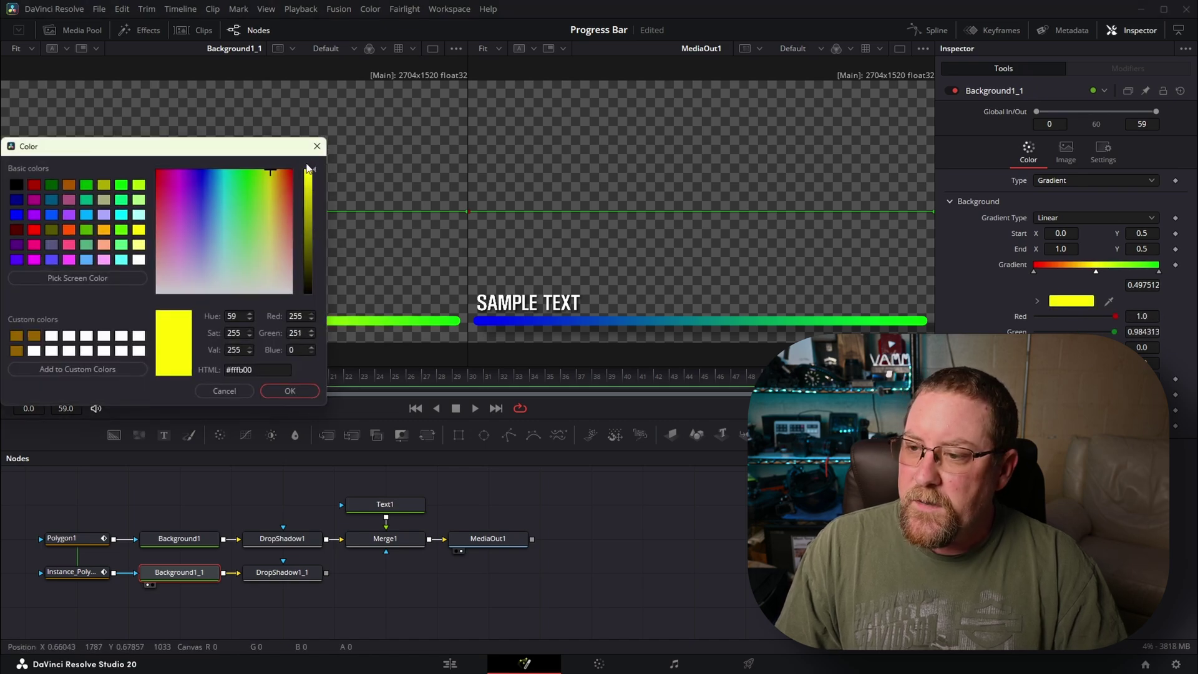
pyautogui.click(289, 390)
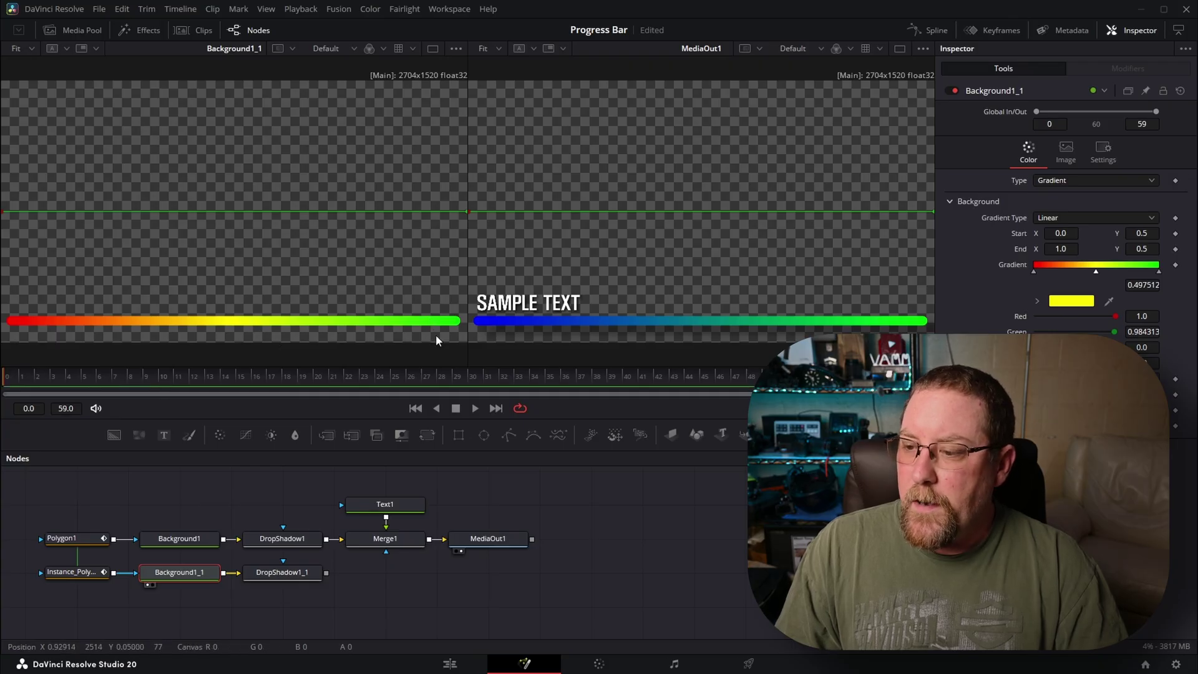
pyautogui.moveTo(548, 484); pyautogui.dragTo(497, 535)
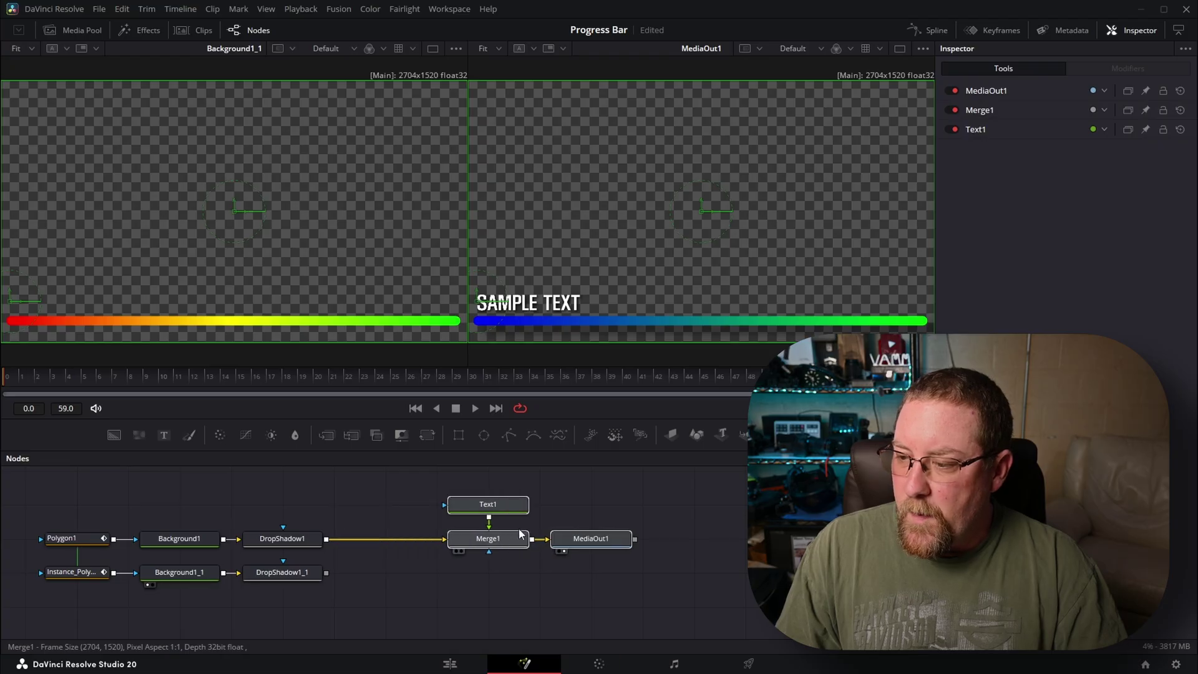
# Insert a Switch node via the 'switch' tool search and move it below.
pyautogui.click(518, 536)
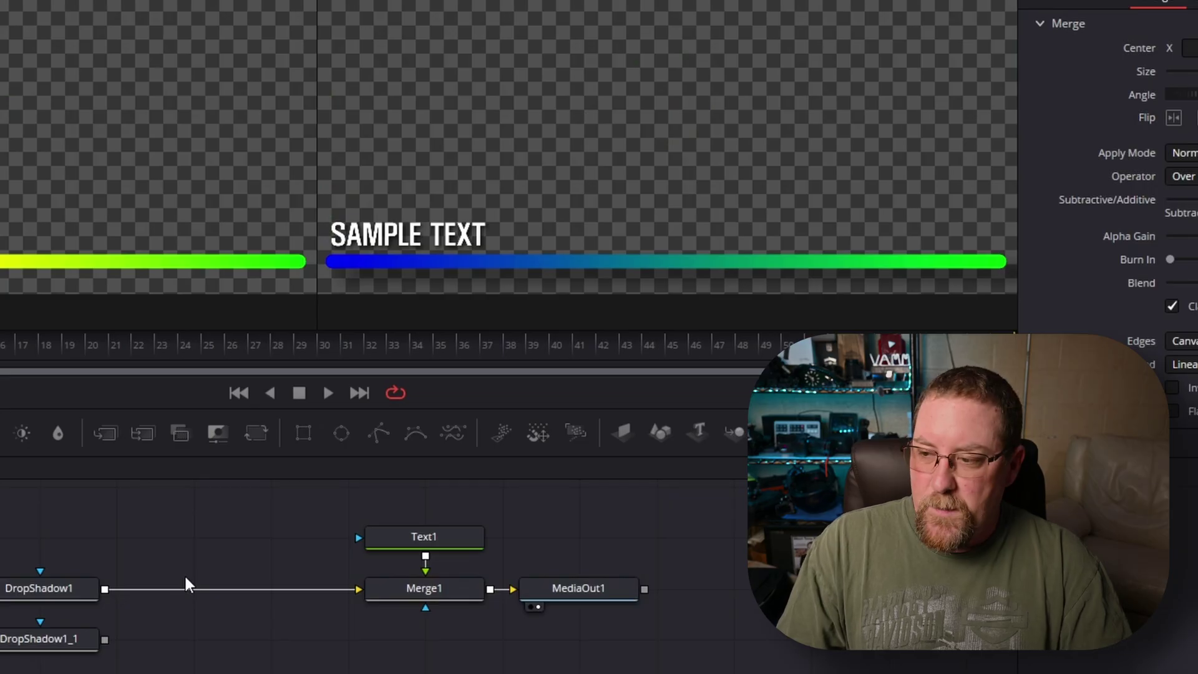
pyautogui.hotkey('shift', 'space')
pyautogui.write('switch')
pyautogui.press('Return')
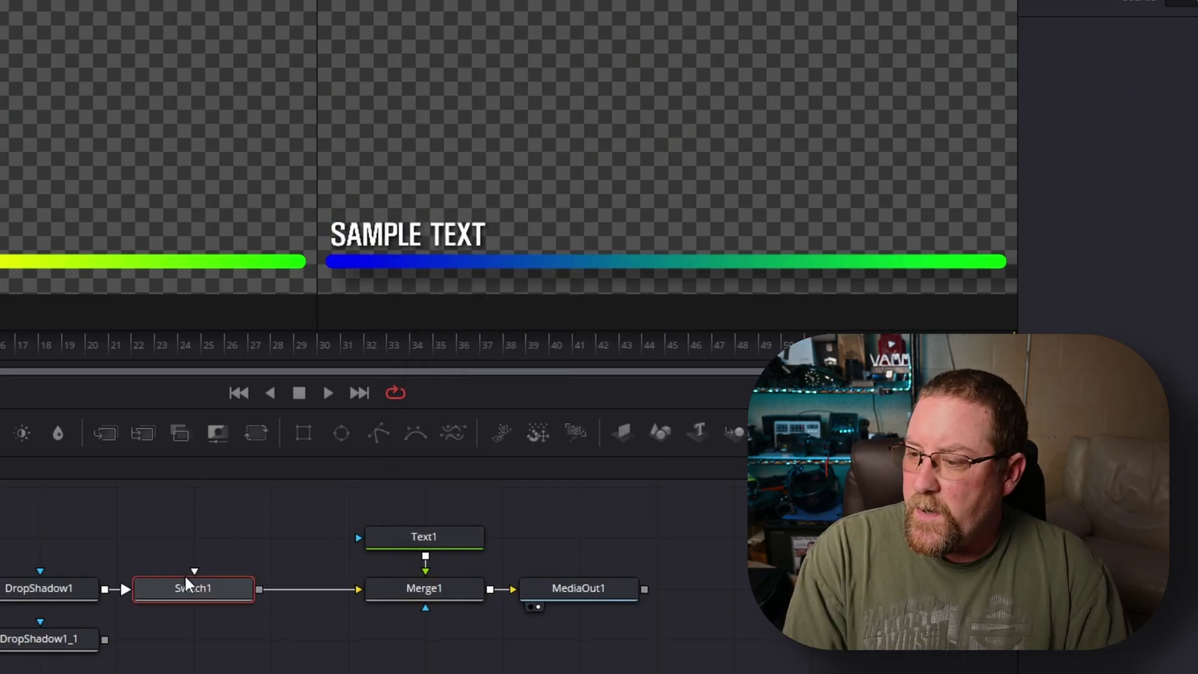
pyautogui.moveTo(189, 595); pyautogui.dragTo(239, 631)
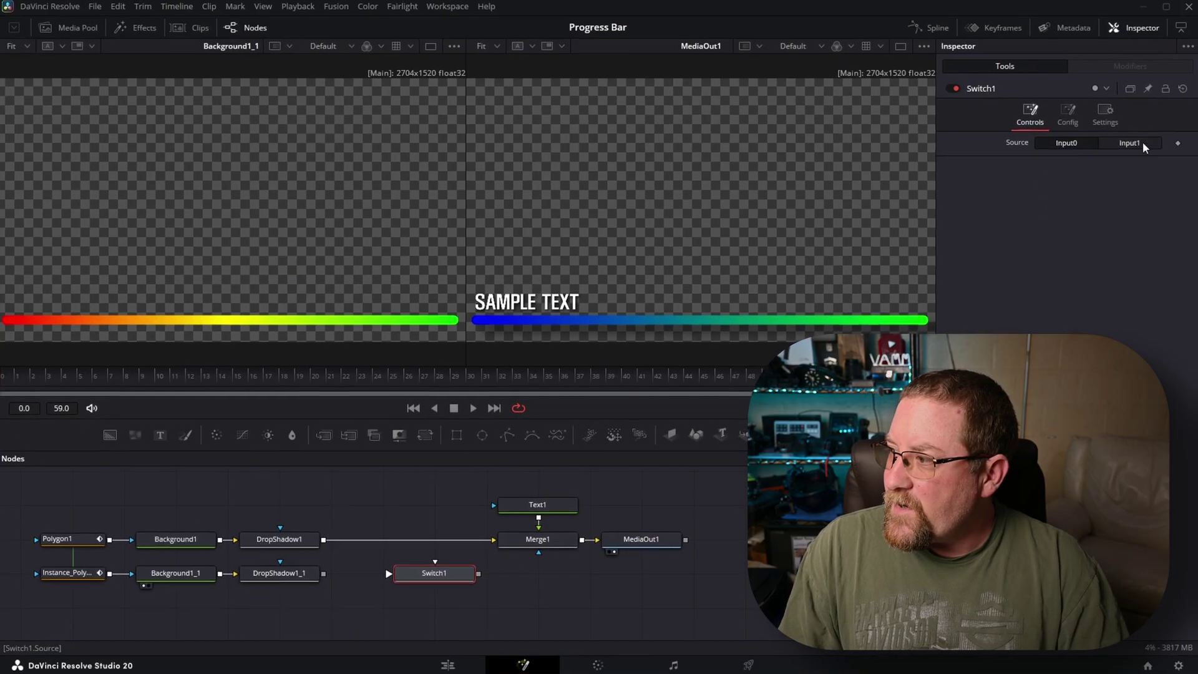
# Name Switch1's inputs 'Blue to Green' and 'Red to Green'.
pyautogui.click(1068, 116)
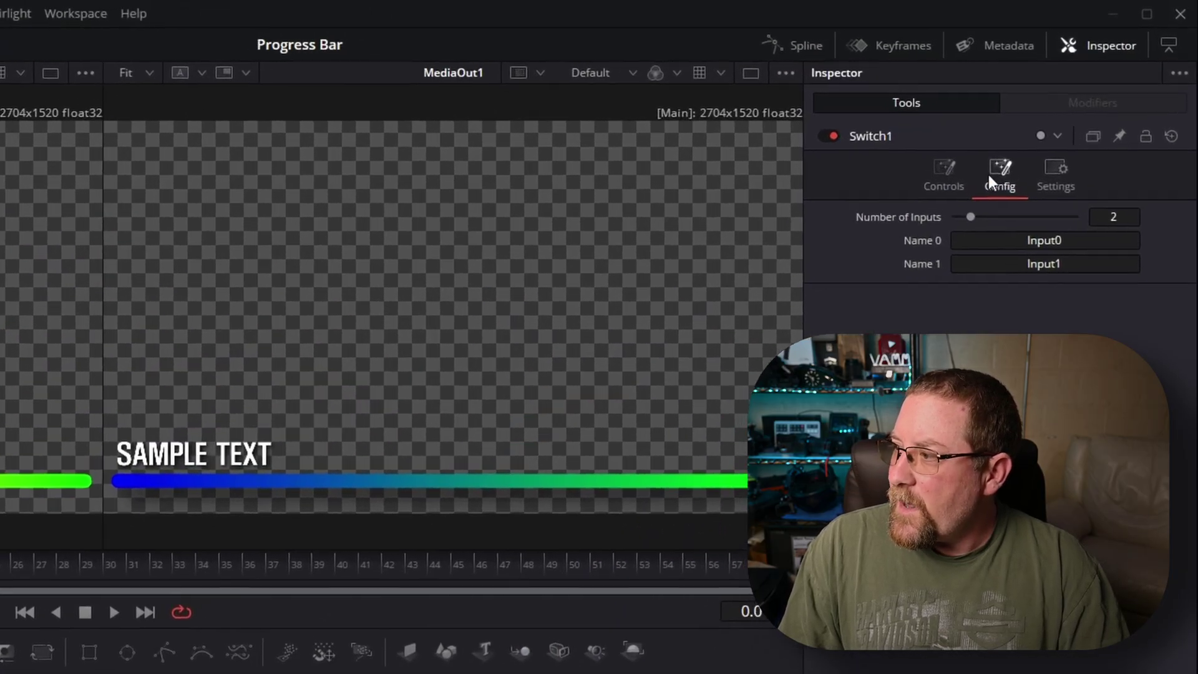
pyautogui.click(1085, 240)
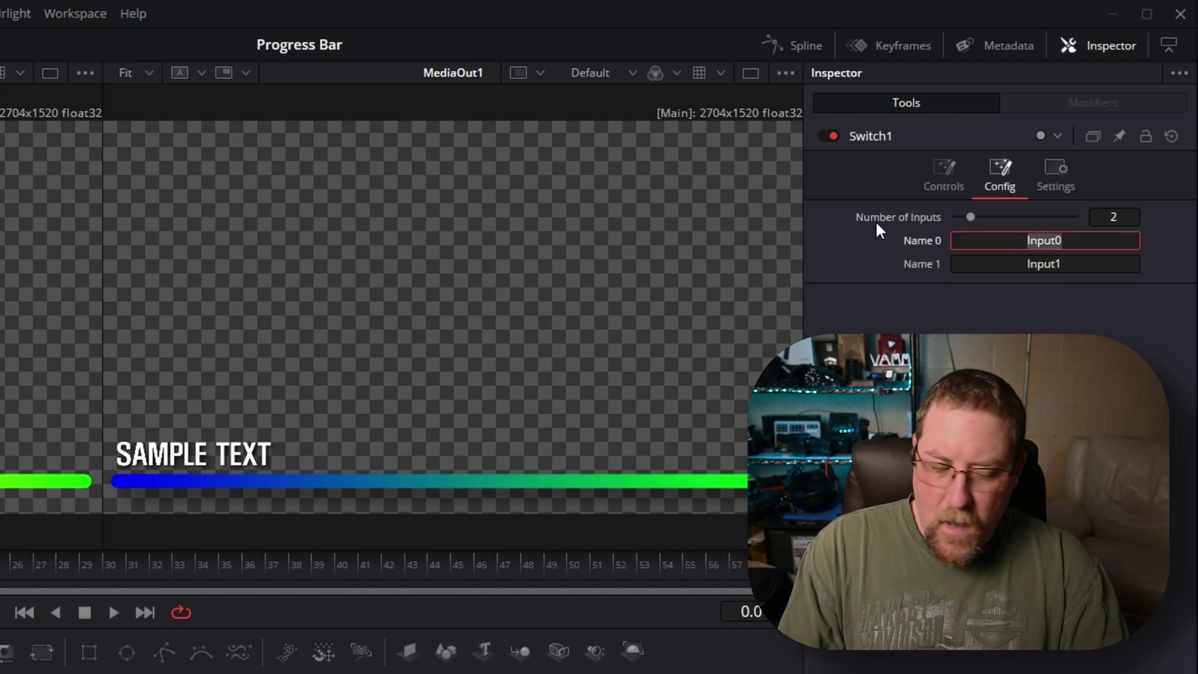
pyautogui.write('Bl')
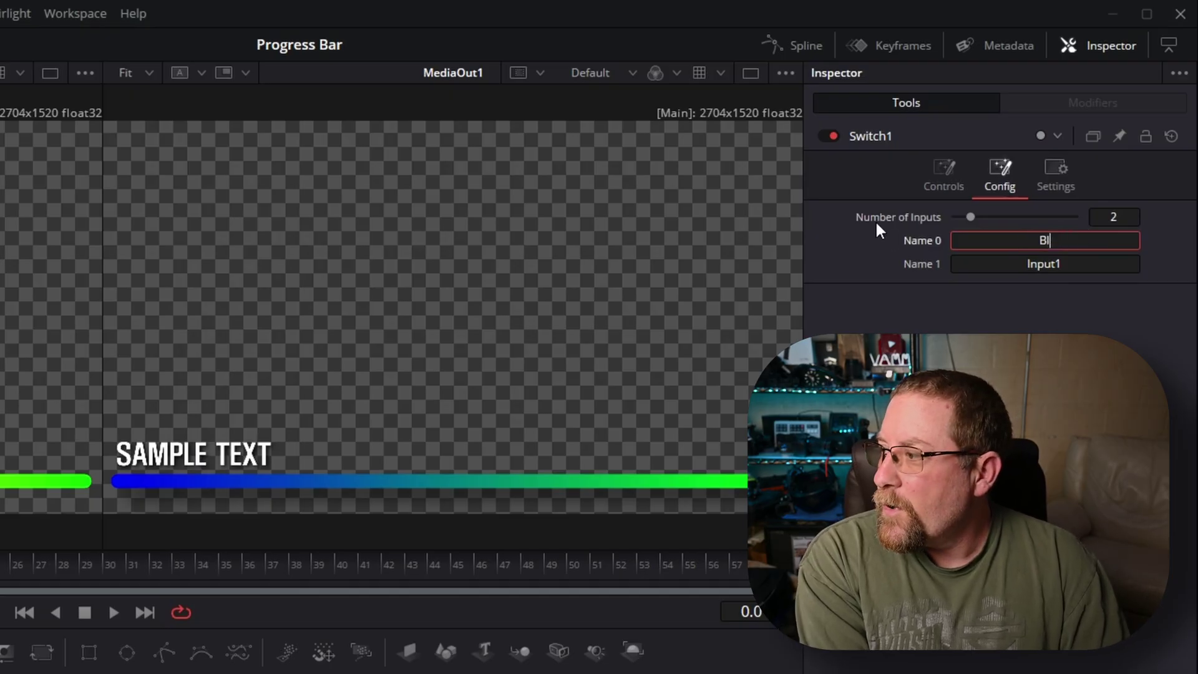
pyautogui.write('ue to Green')
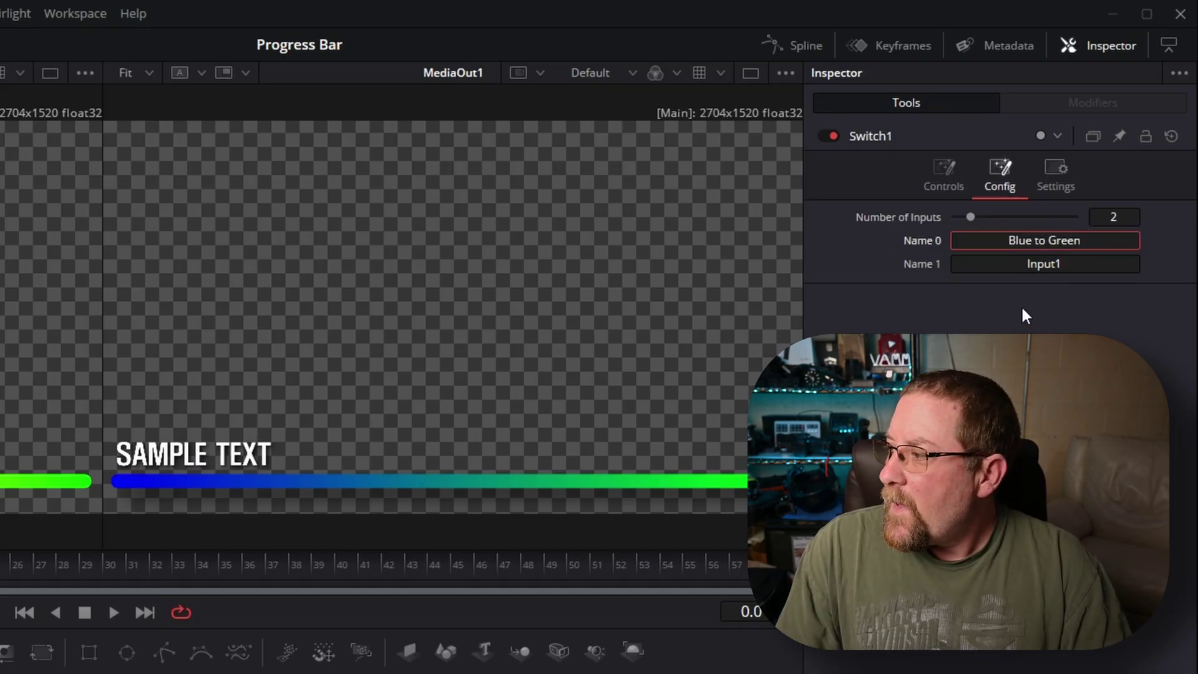
pyautogui.click(1072, 261)
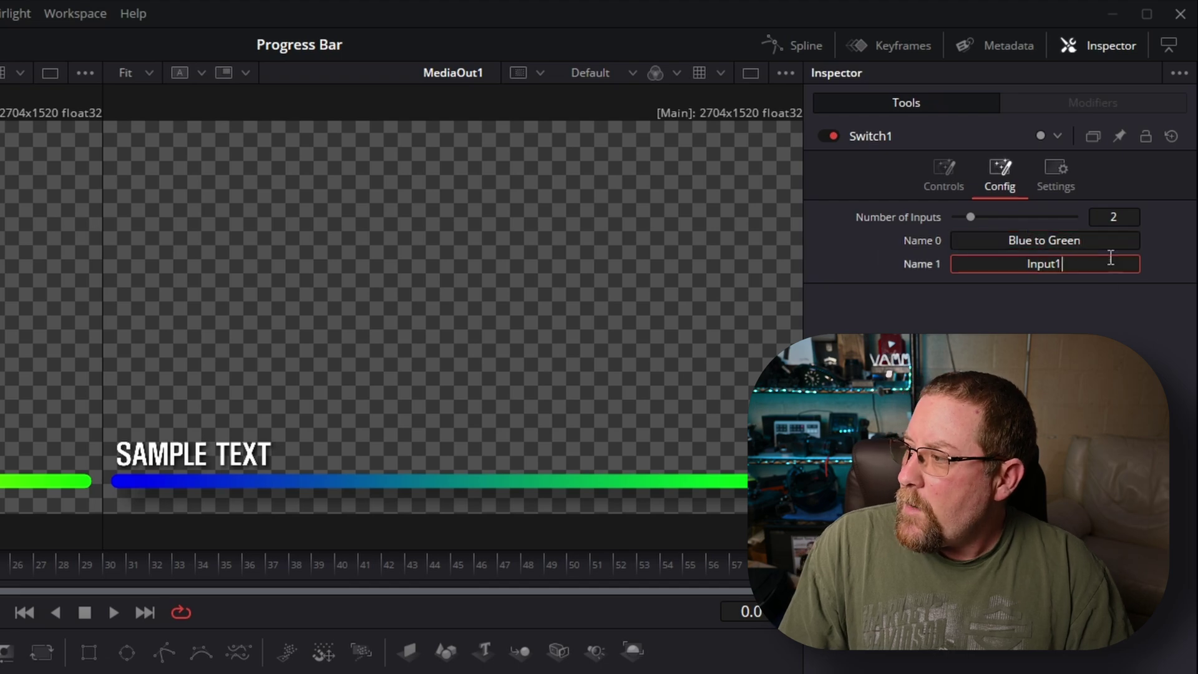
pyautogui.moveTo(1031, 263); pyautogui.dragTo(873, 252)
pyautogui.write('Red to Gr')
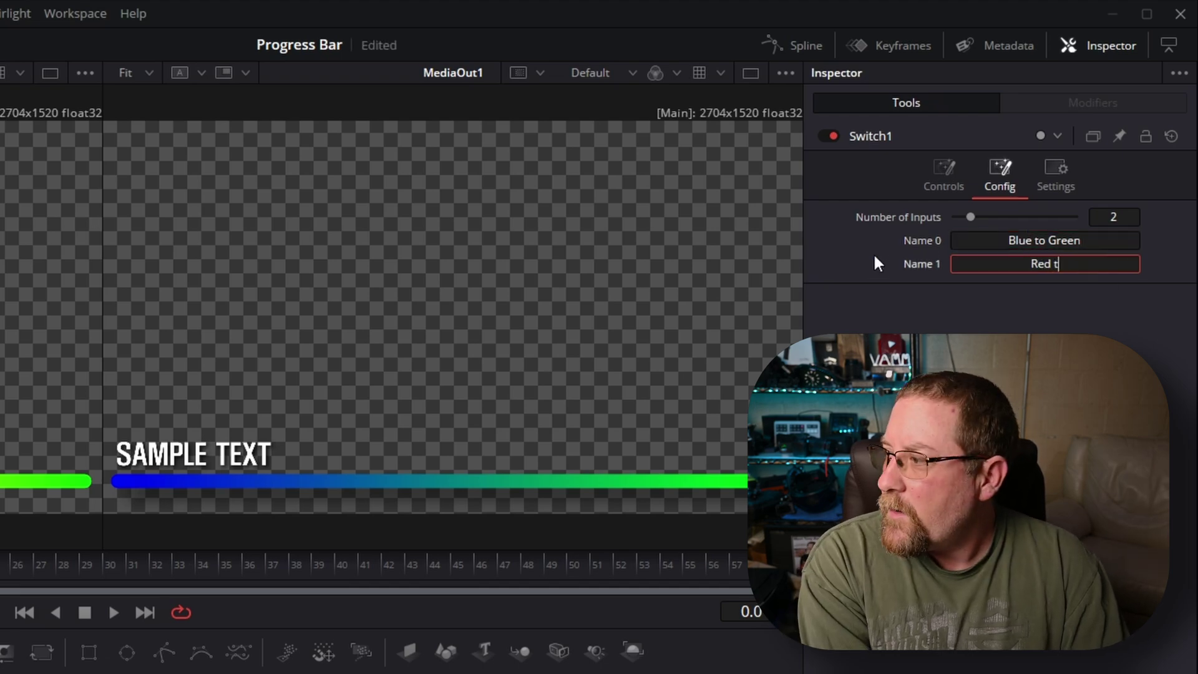
pyautogui.write('een')
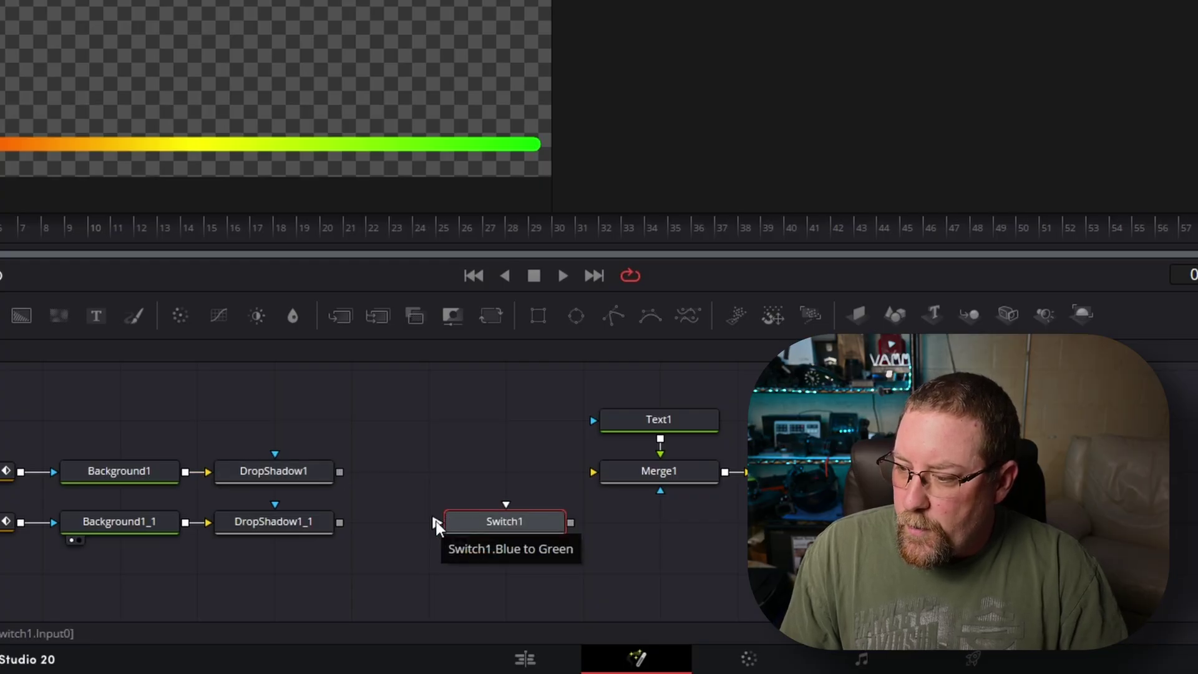
# Wire DropShadow1 and DropShadow1_1 into Switch1's two inputs, then select all progress bar nodes.
pyautogui.moveTo(338, 472); pyautogui.dragTo(437, 523)
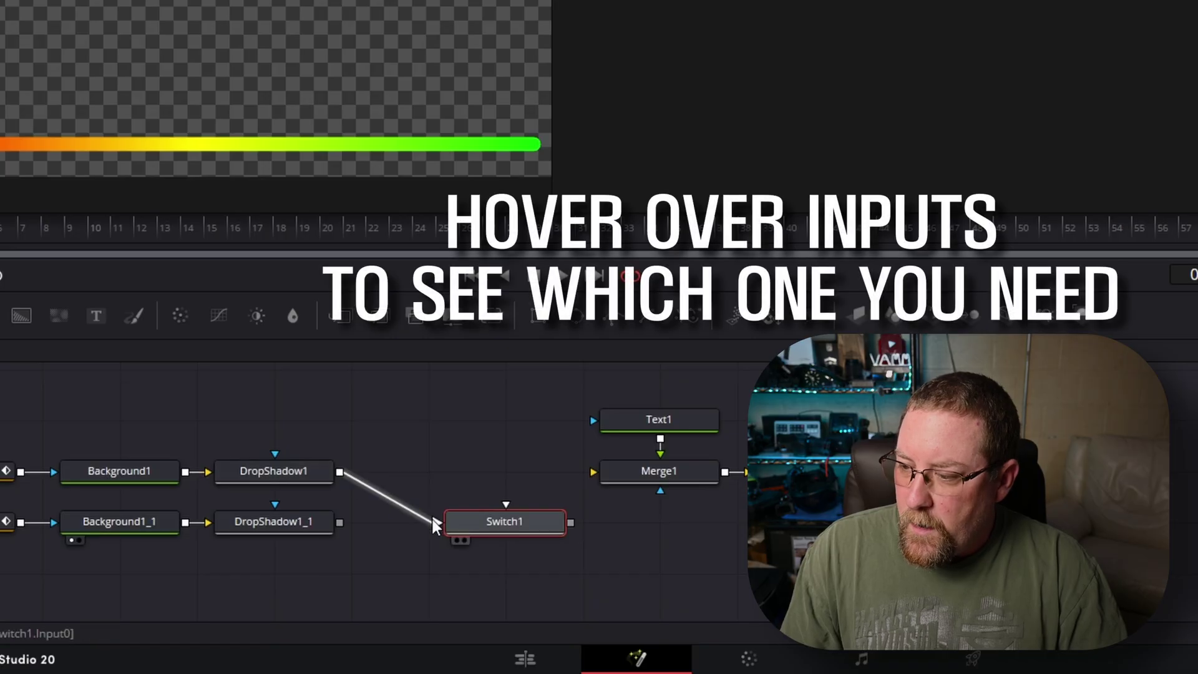
pyautogui.moveTo(513, 527); pyautogui.dragTo(652, 481)
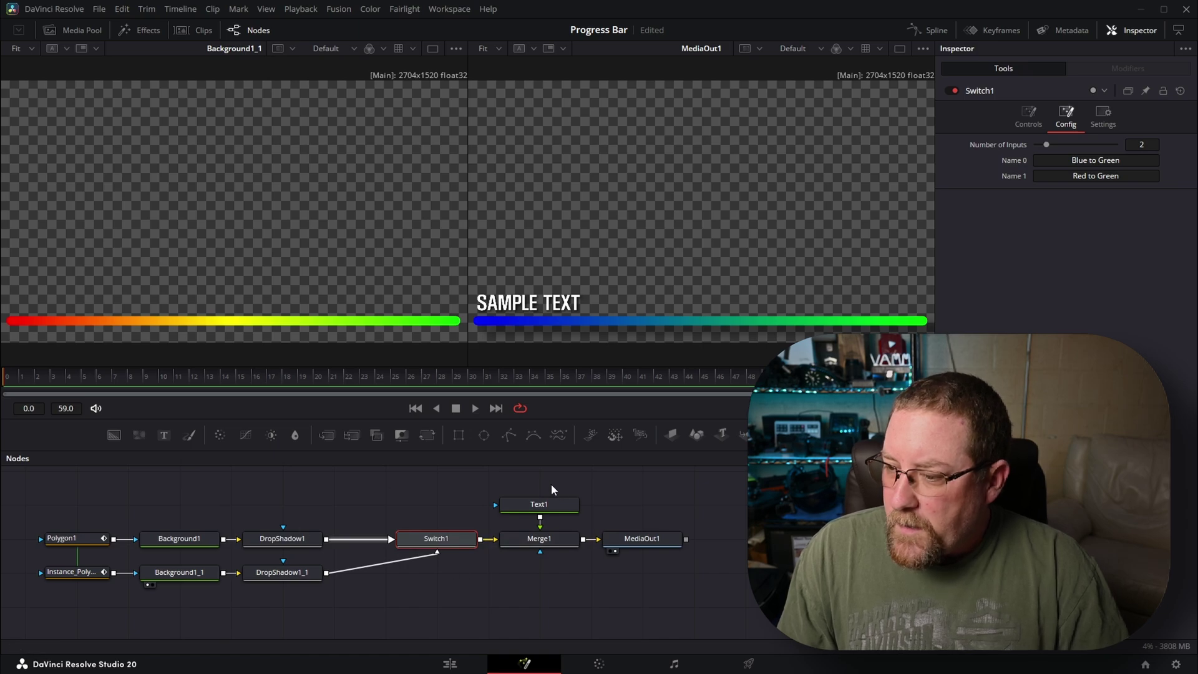
pyautogui.moveTo(563, 482); pyautogui.dragTo(63, 608)
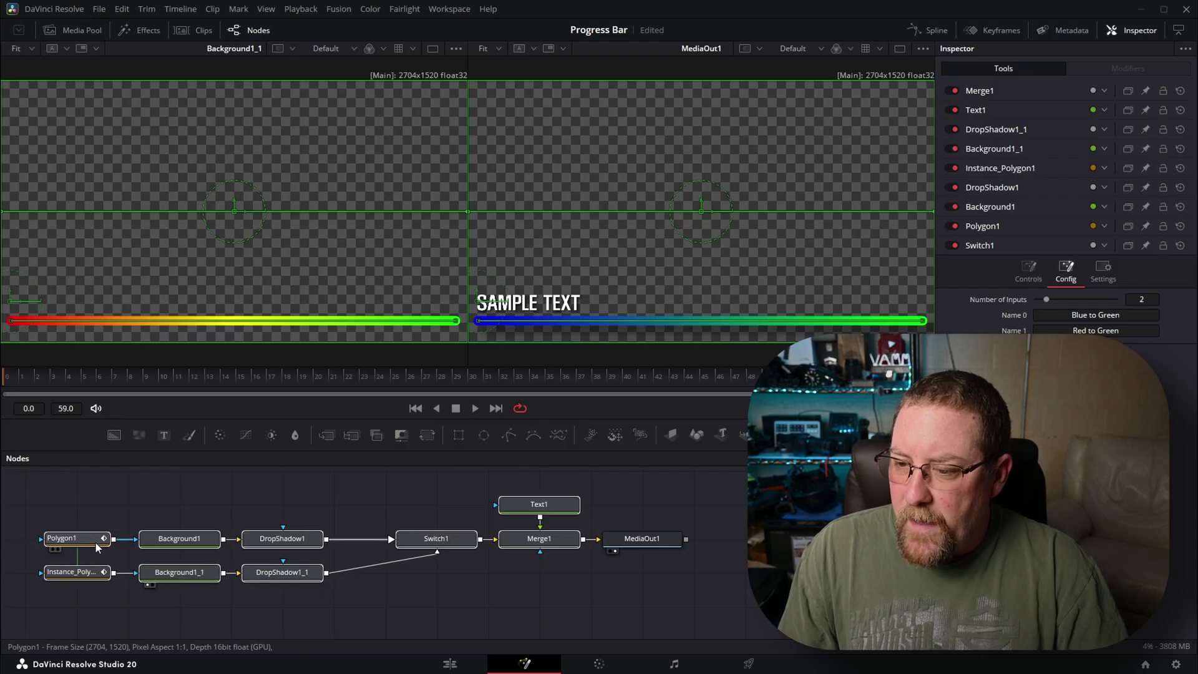
# Group the selected nodes and name the group 'Progress Bar'.
pyautogui.rightClick(91, 538)
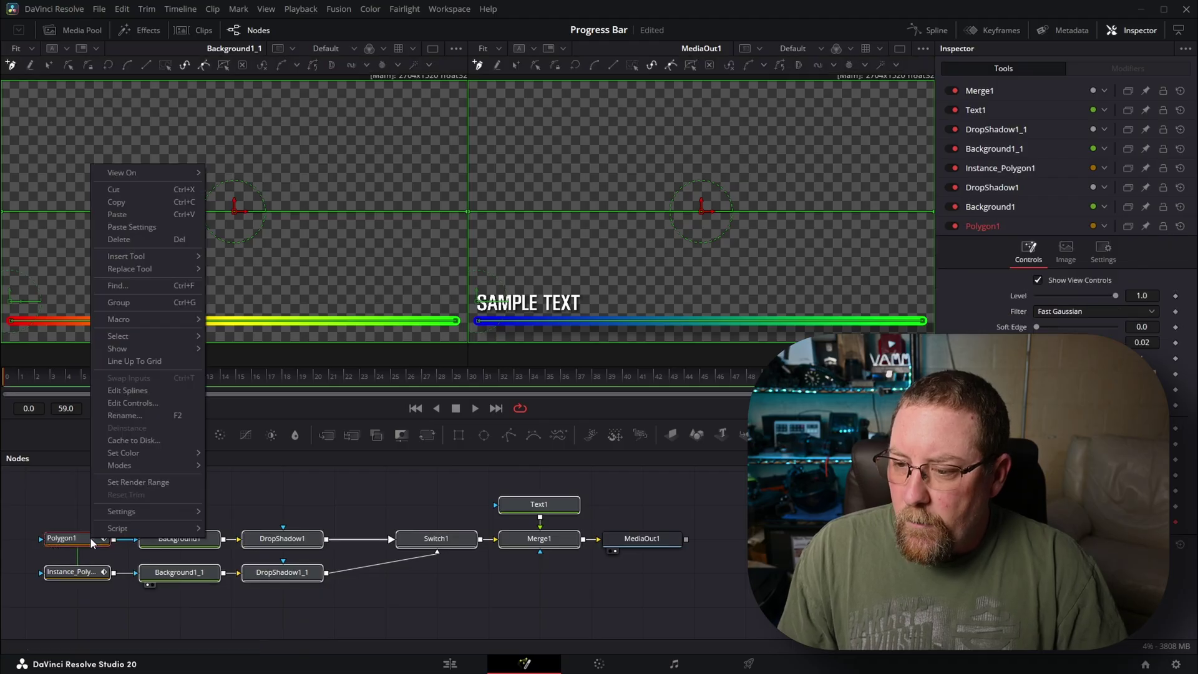
pyautogui.click(131, 301)
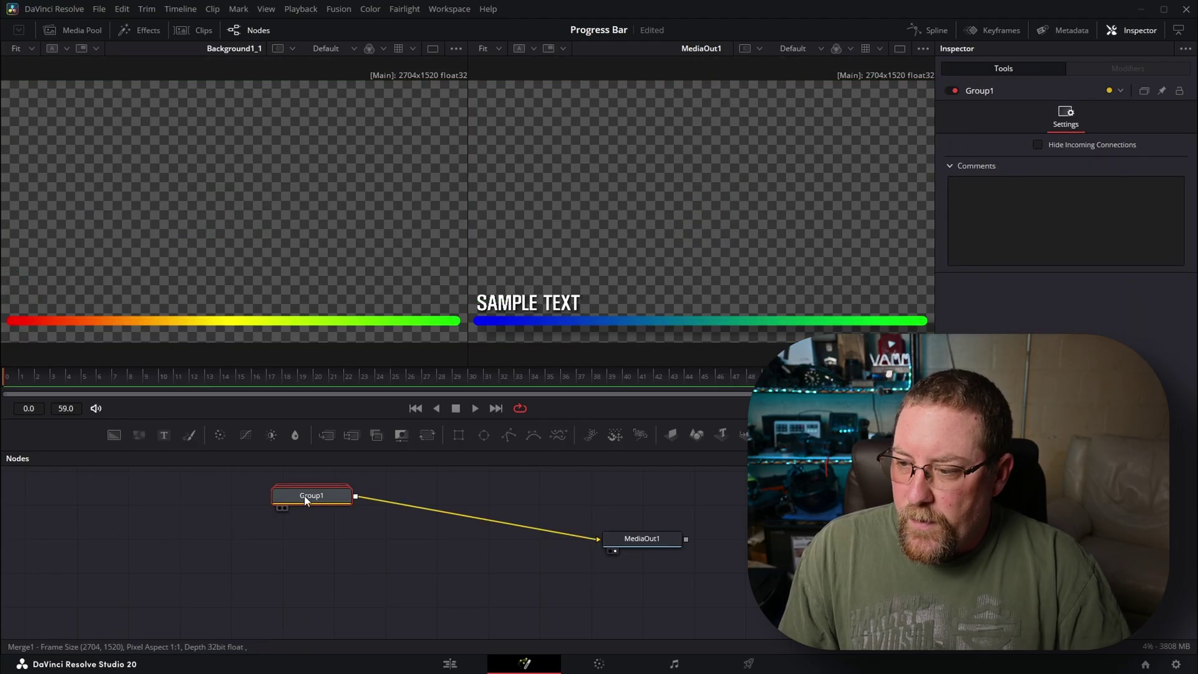
pyautogui.moveTo(306, 500)
pyautogui.press('F2')
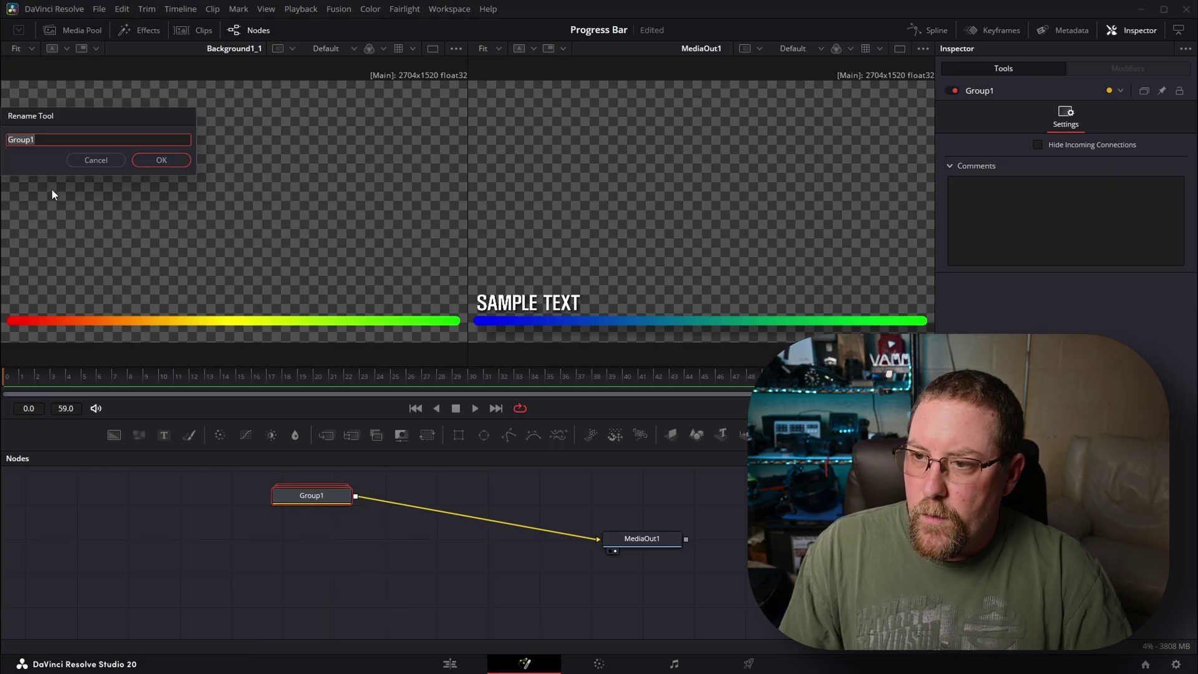
pyautogui.moveTo(100, 110); pyautogui.dragTo(421, 294)
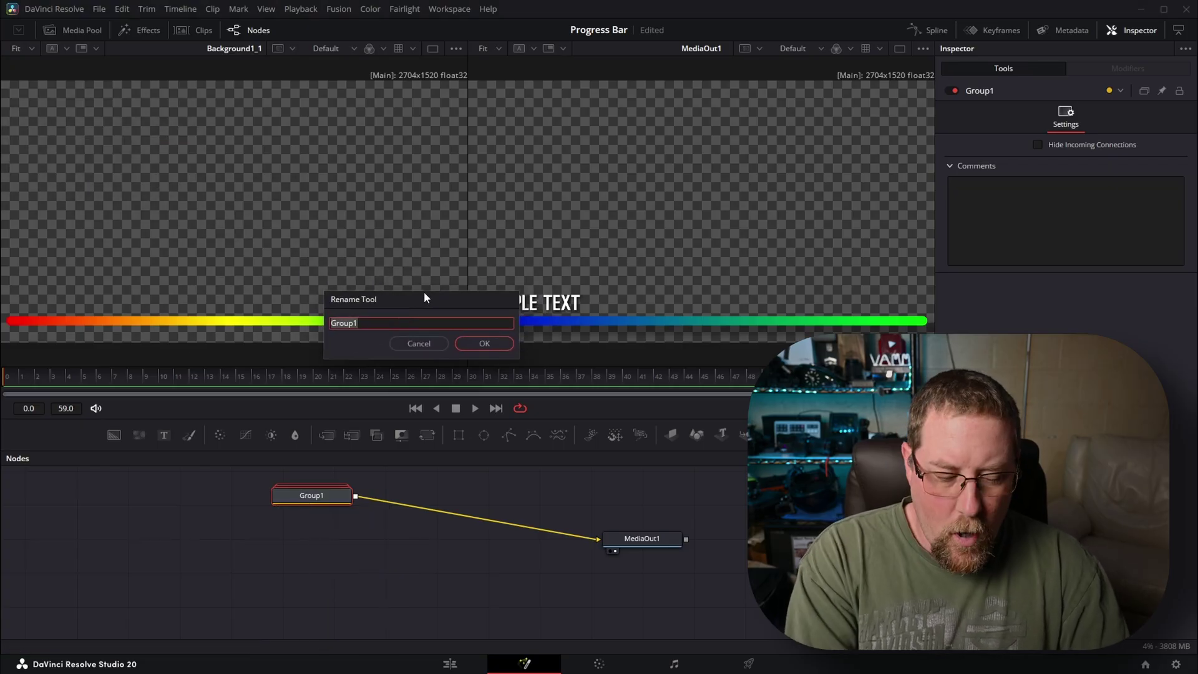
pyautogui.write('Progress Bar')
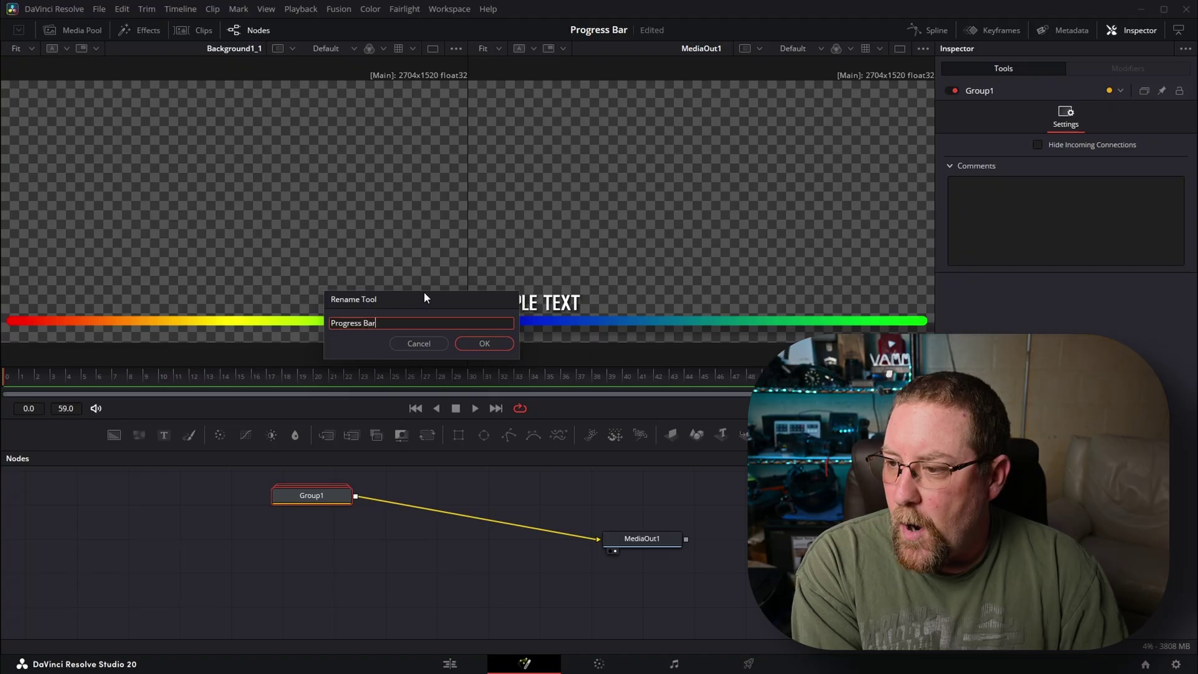
pyautogui.press('Return')
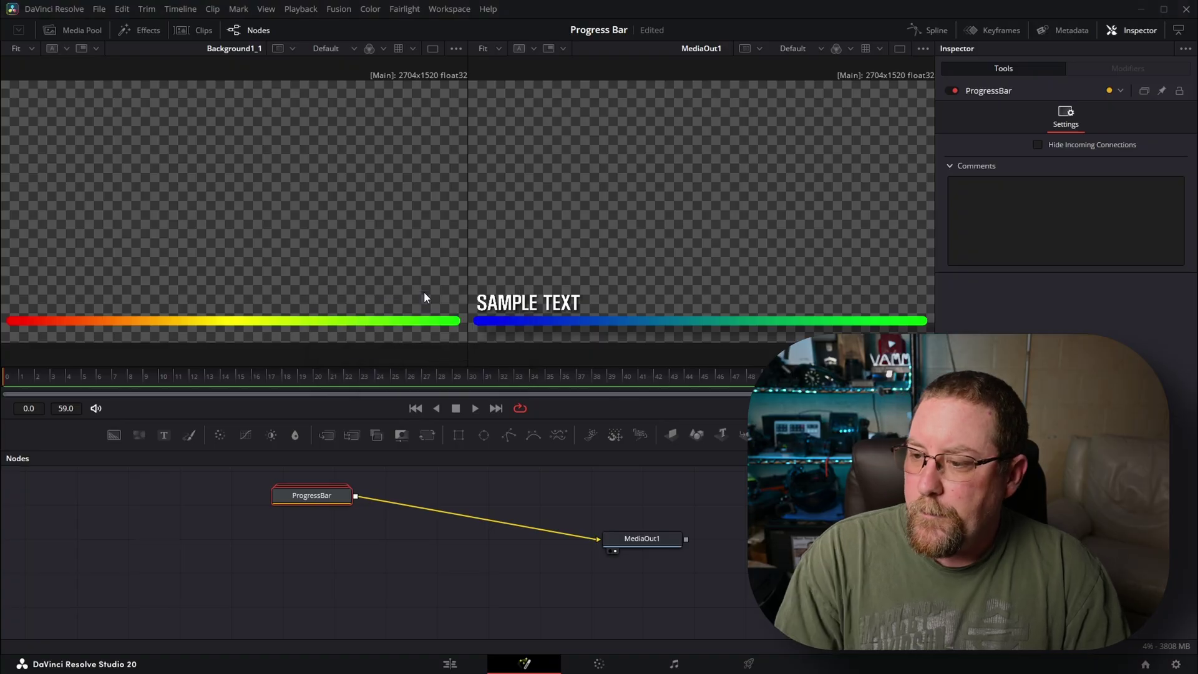
# Expand the ProgressBar group to show its nodes and select Text1.
pyautogui.click(319, 512)
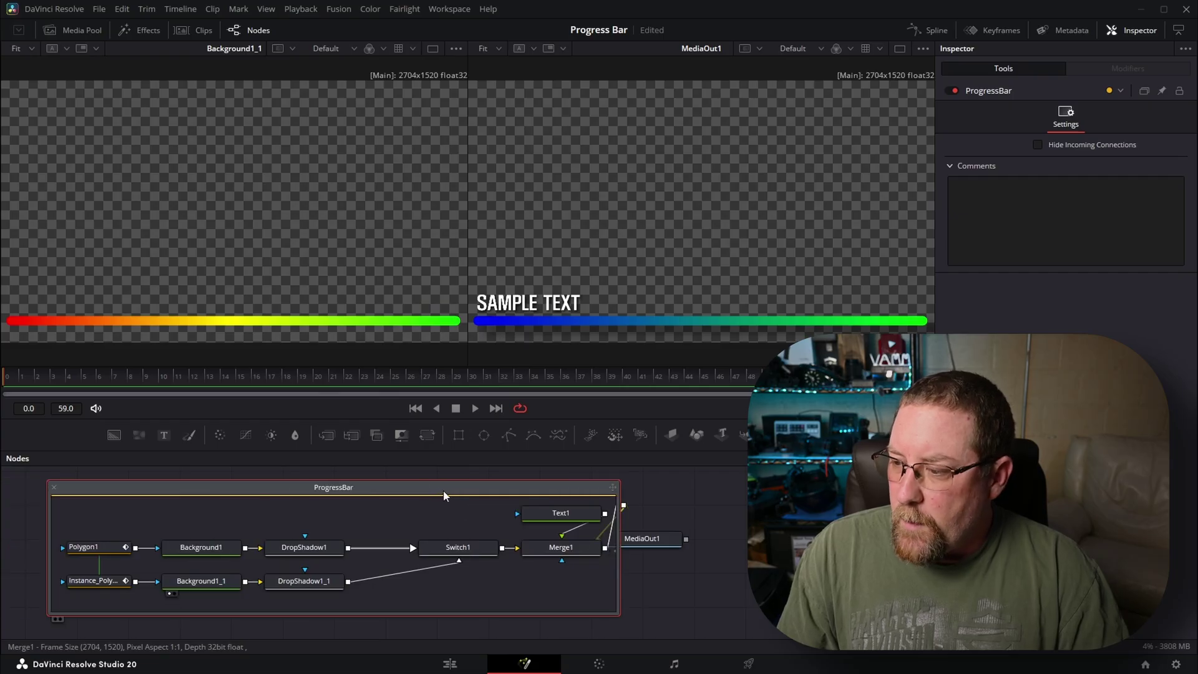
pyautogui.click(730, 515)
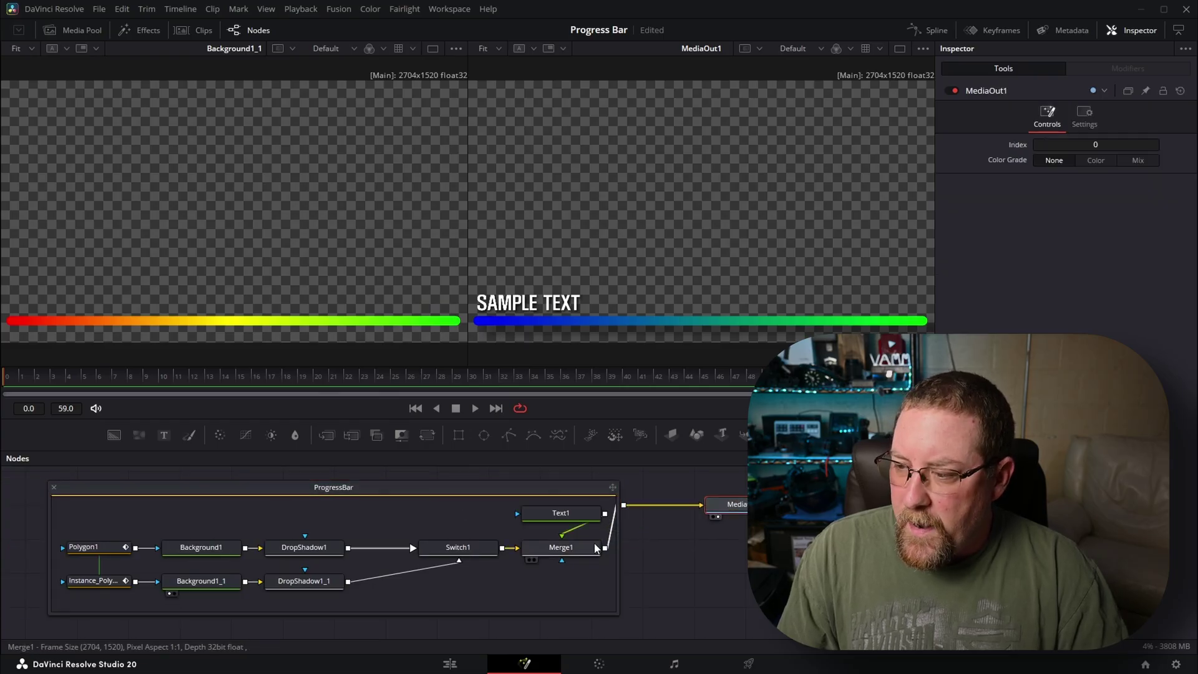
pyautogui.click(558, 510)
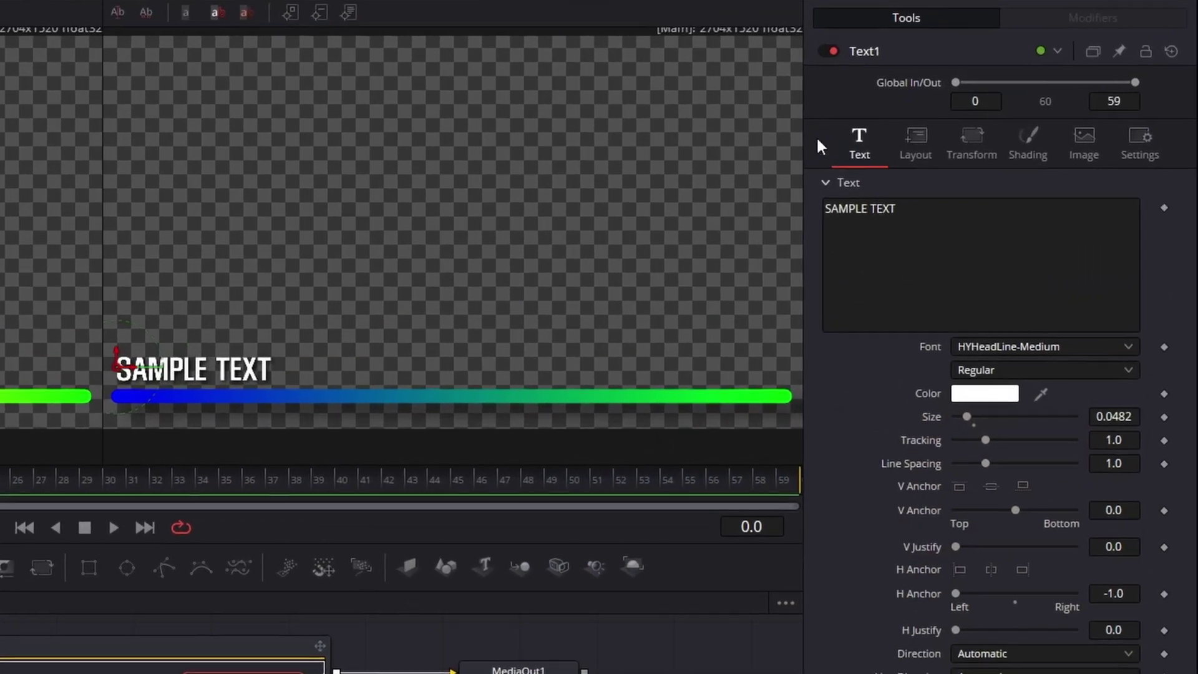
# Give Text1's text a pasted expression joining ProgressMessage.Value with a time-left readout.
pyautogui.rightClick(911, 246)
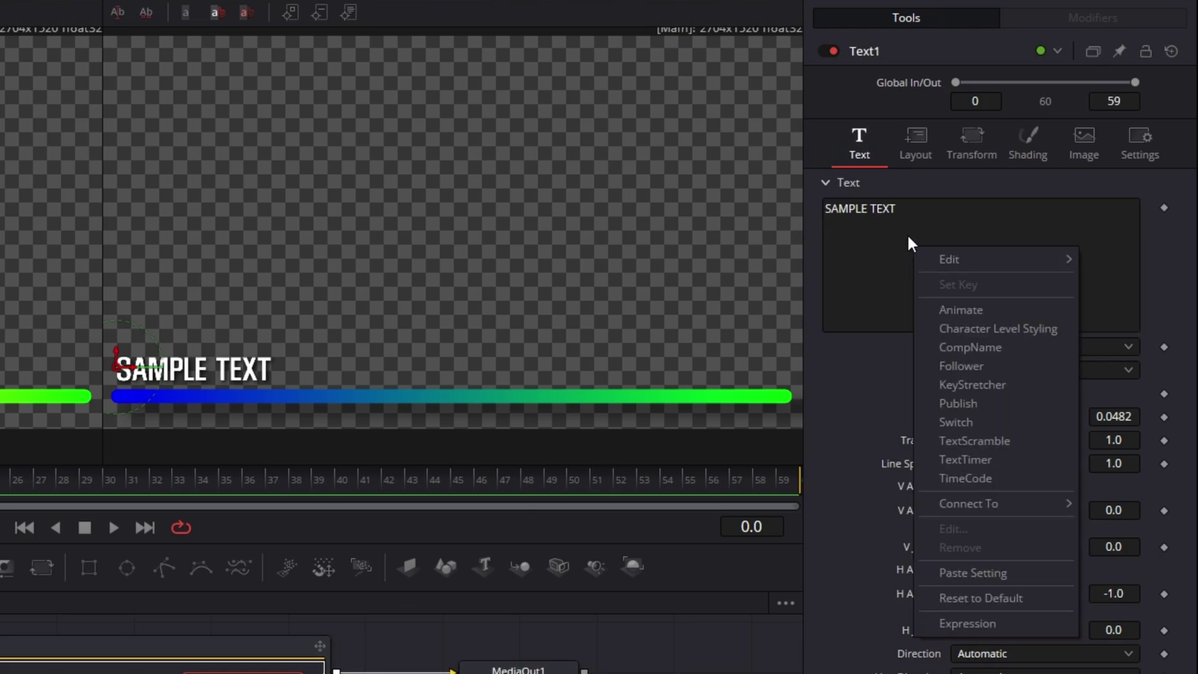
pyautogui.click(966, 624)
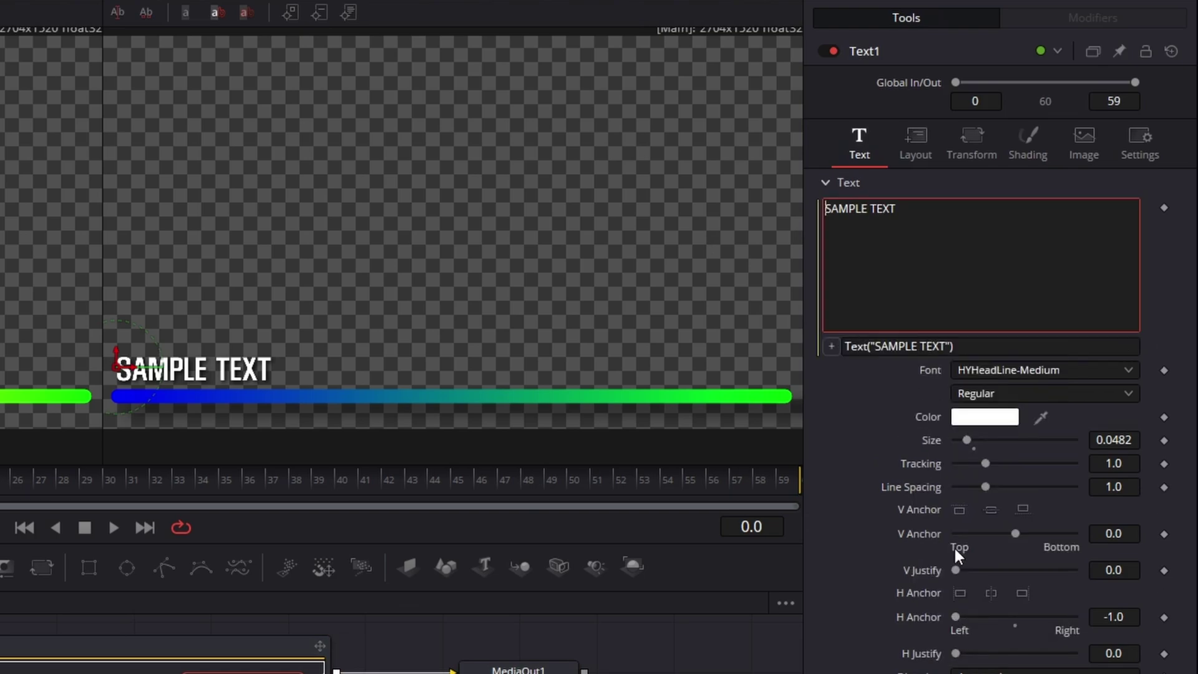
pyautogui.click(977, 348)
pyautogui.press('Home')
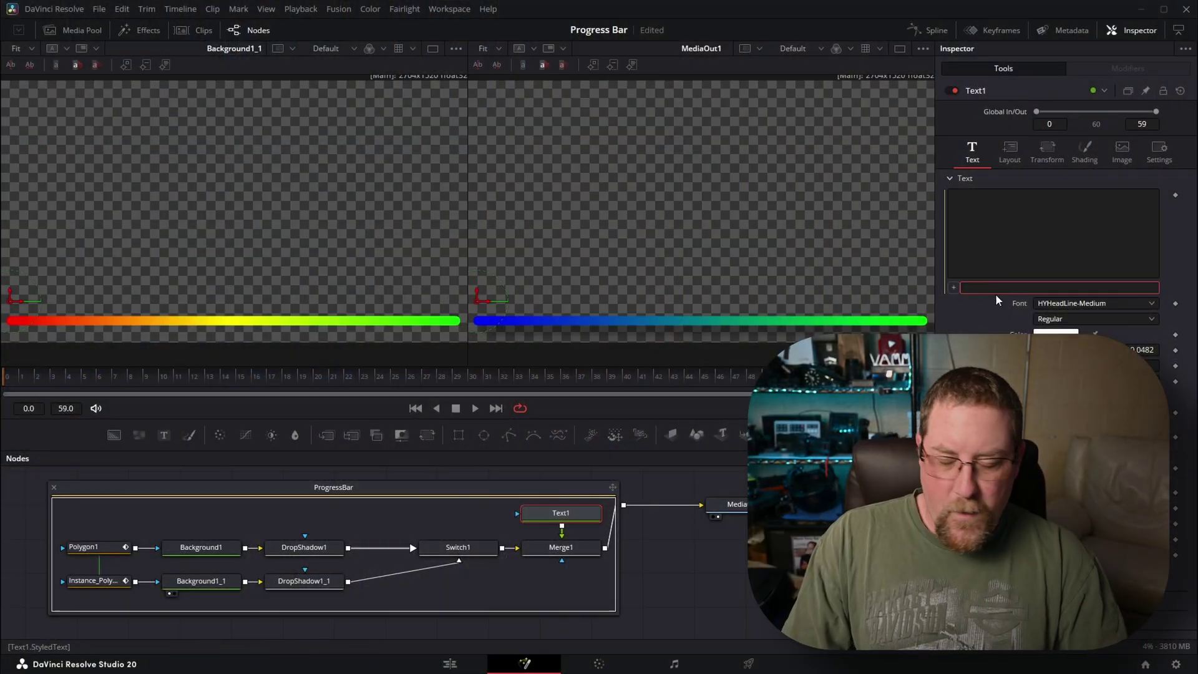
pyautogui.hotkey('ctrl', 'v')
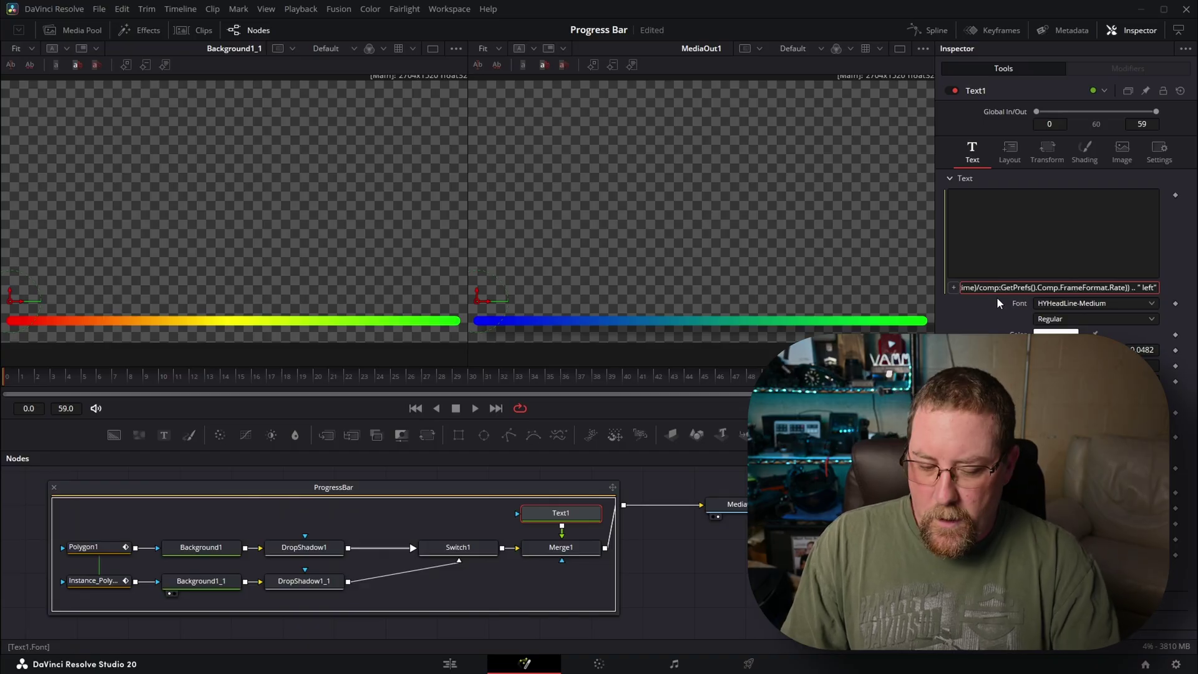
pyautogui.press('Return')
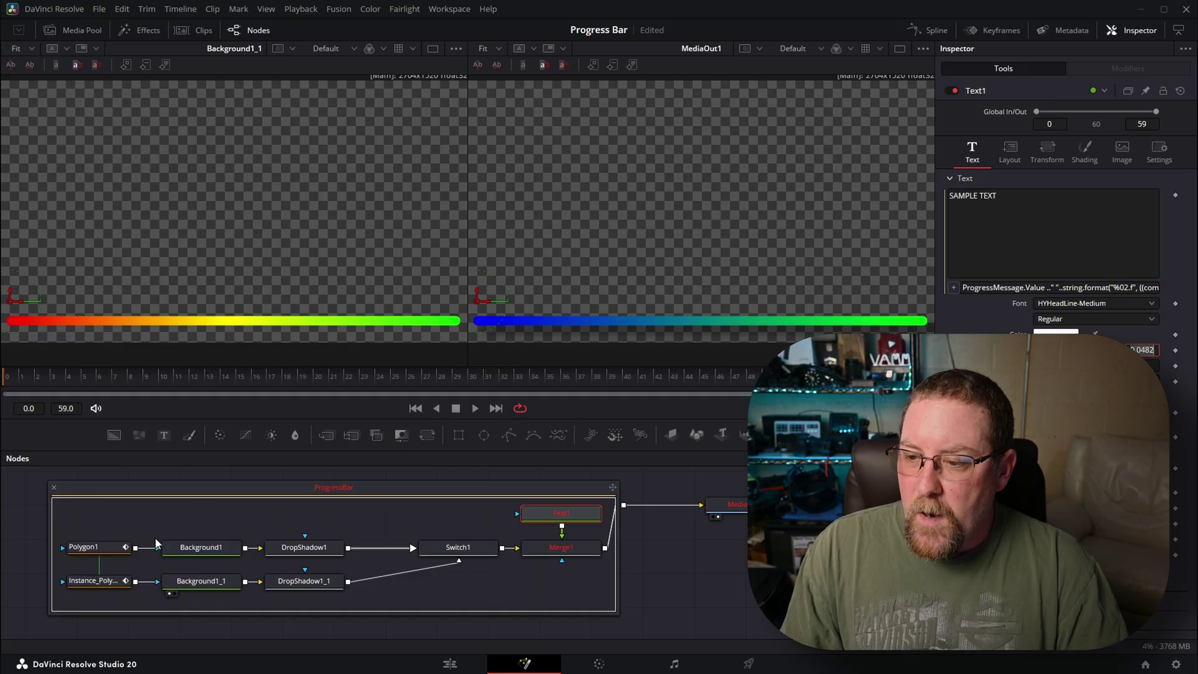
pyautogui.click(104, 545)
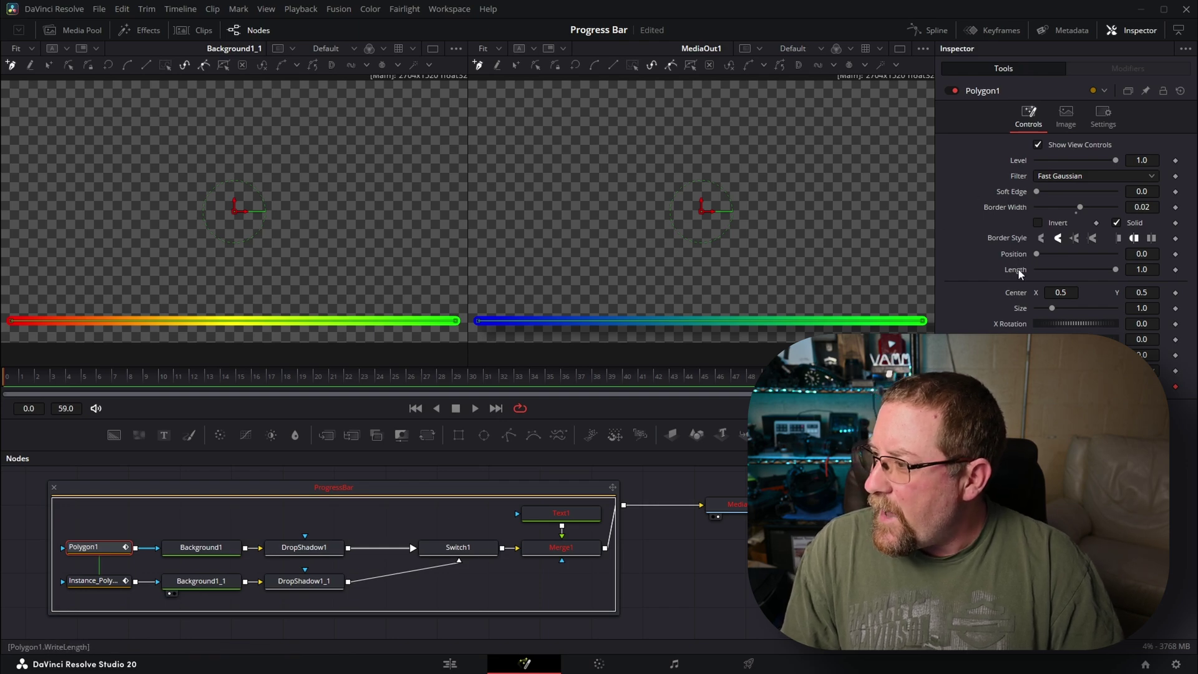
# Set Polygon1's Length expression to time/comp.RenderEnd and scrub playback to test the bar.
pyautogui.moveTo(1111, 270); pyautogui.dragTo(1149, 272)
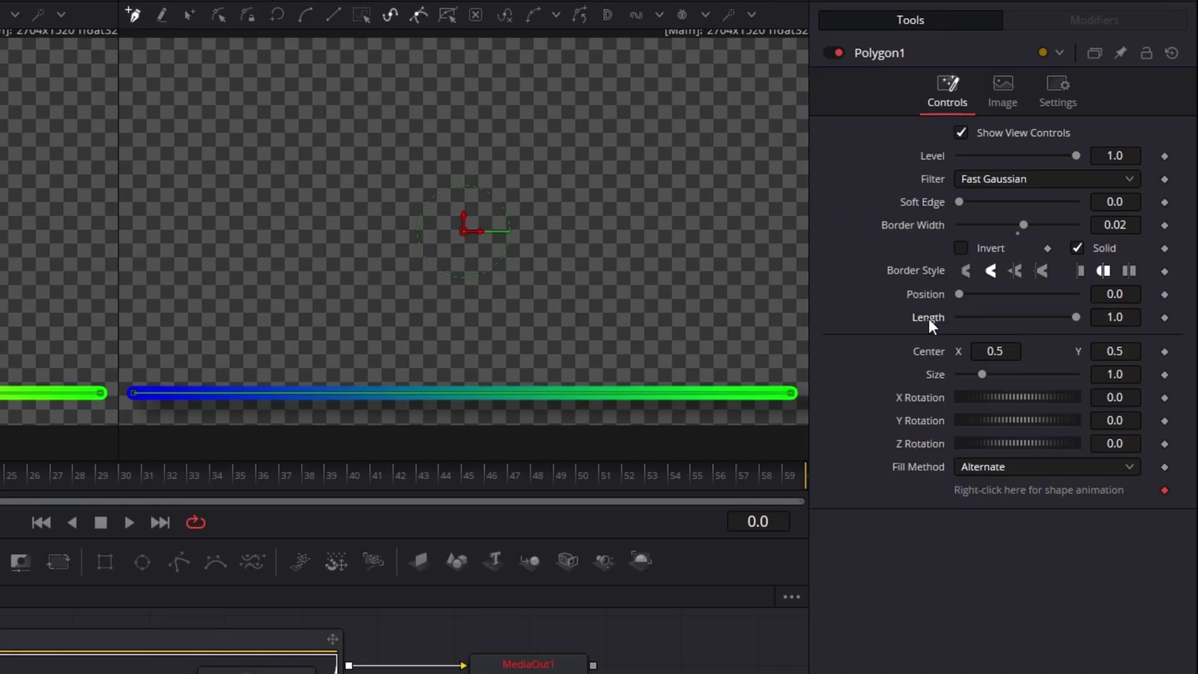
pyautogui.rightClick(1017, 269)
pyautogui.click(964, 542)
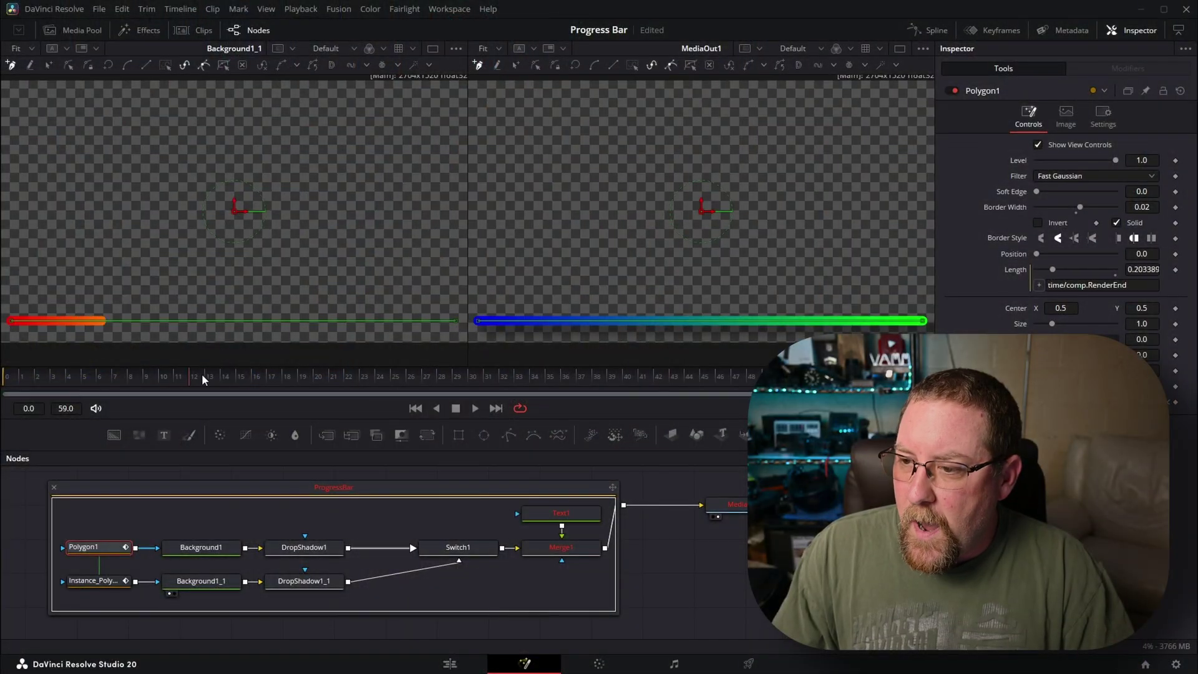
pyautogui.moveTo(536, 376); pyautogui.dragTo(781, 375)
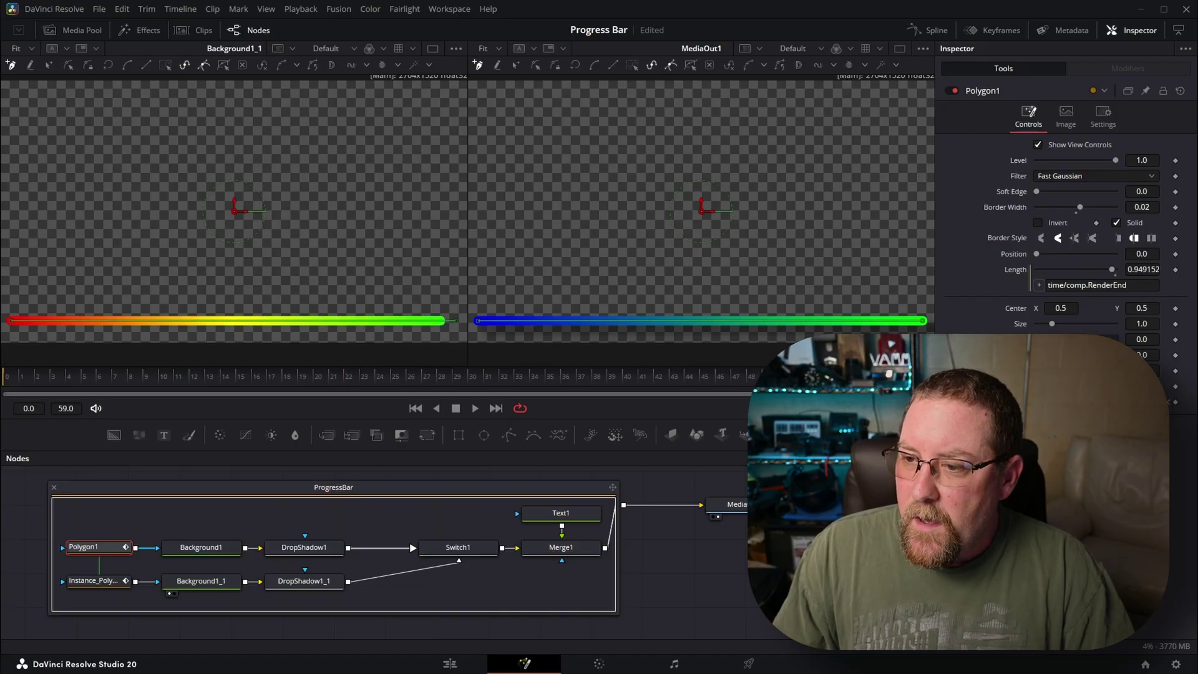
pyautogui.moveTo(874, 376); pyautogui.dragTo(549, 375)
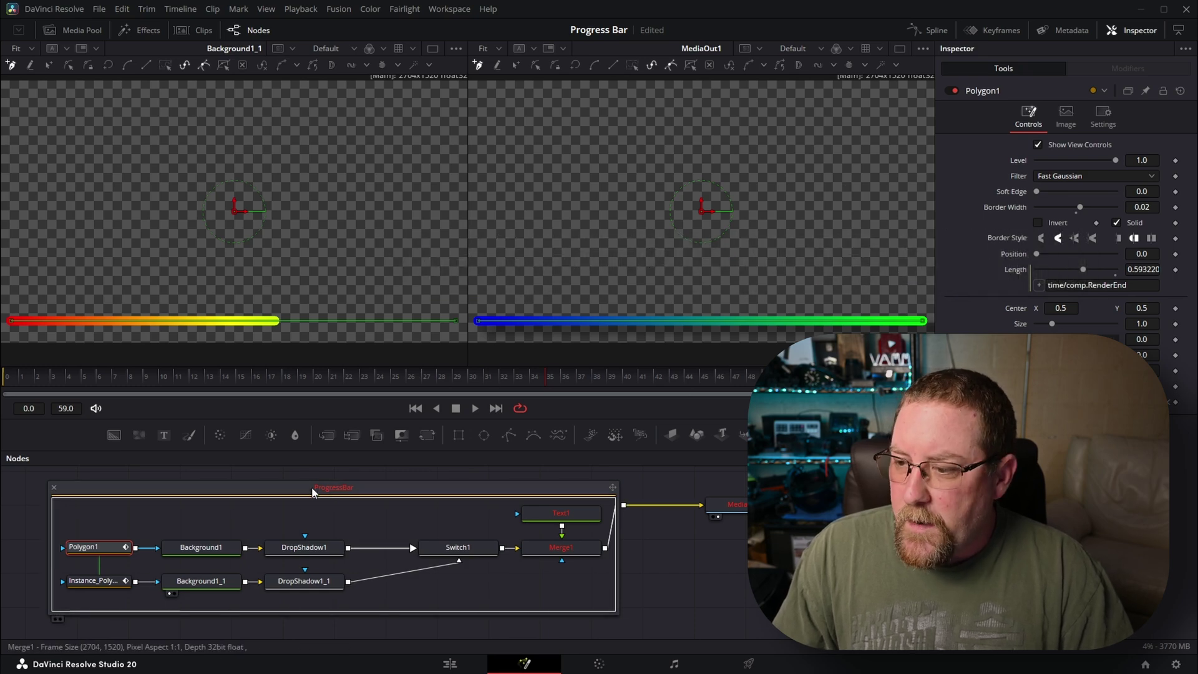
# Add a 'Progress Message' text-entry control to the ProgressBar group with SAMPLE default text.
pyautogui.click(354, 485)
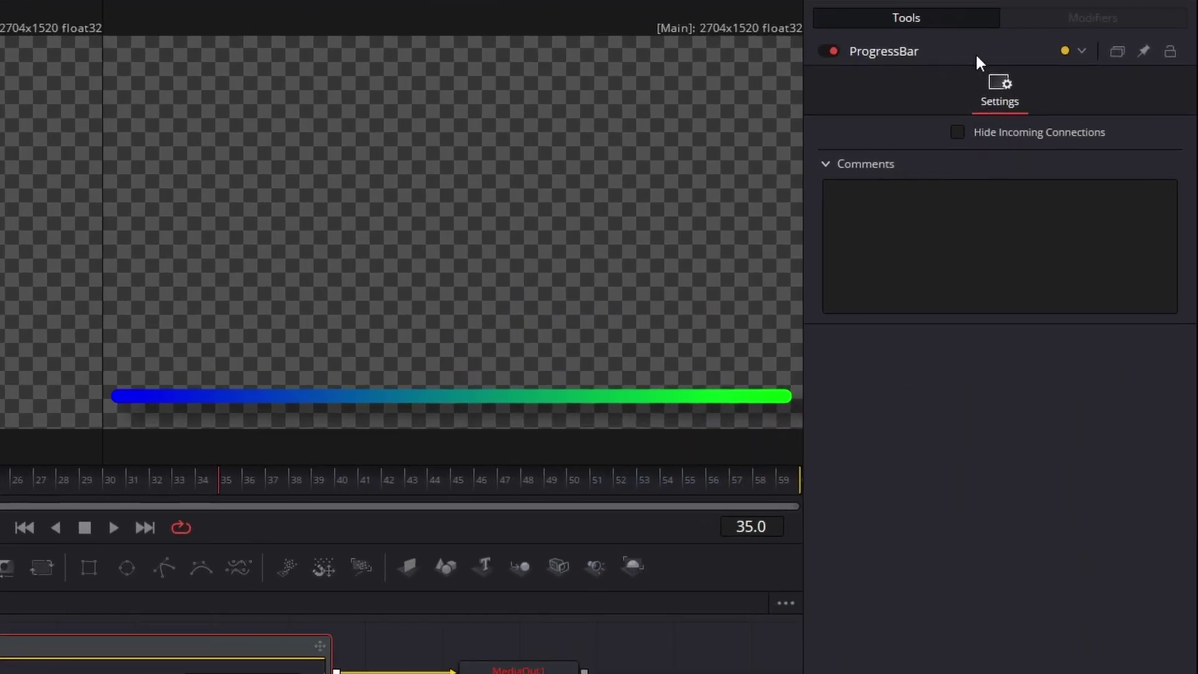
pyautogui.rightClick(977, 55)
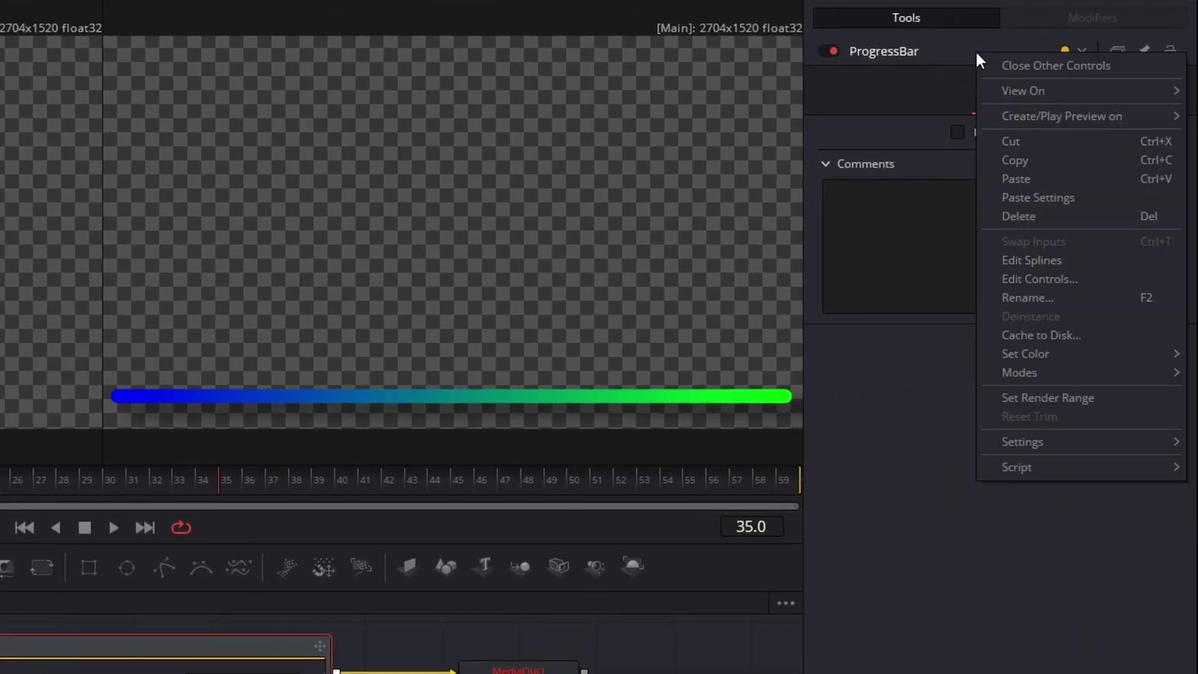
pyautogui.click(1028, 283)
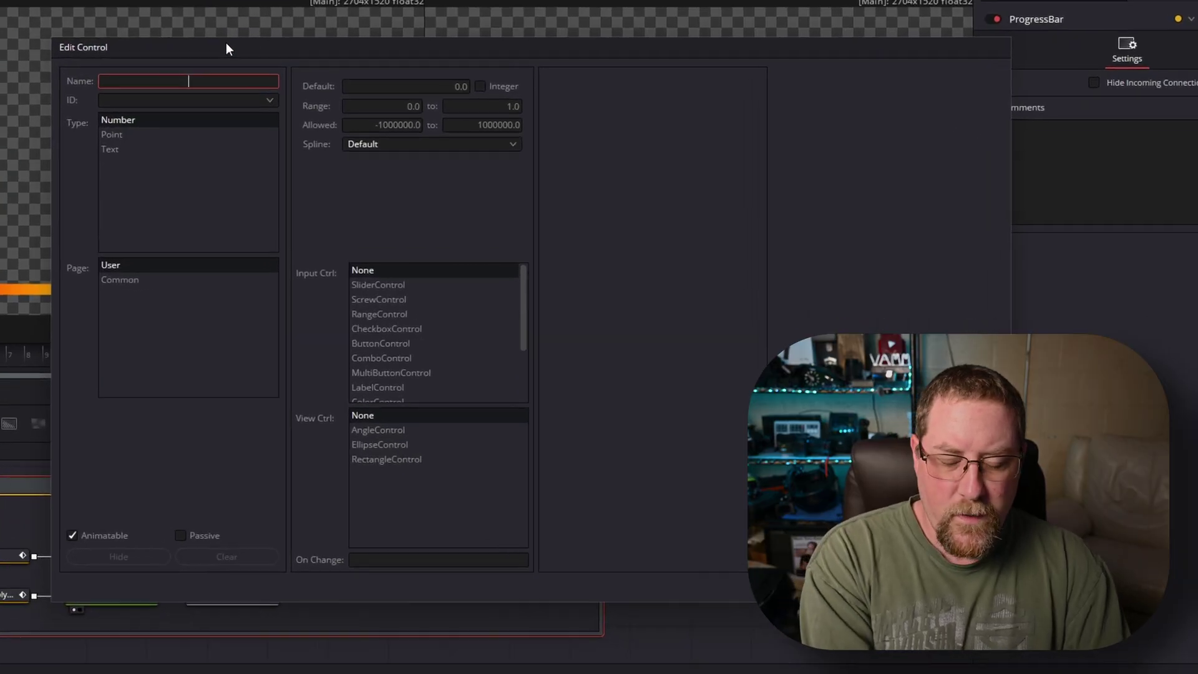
pyautogui.write('Progress Message')
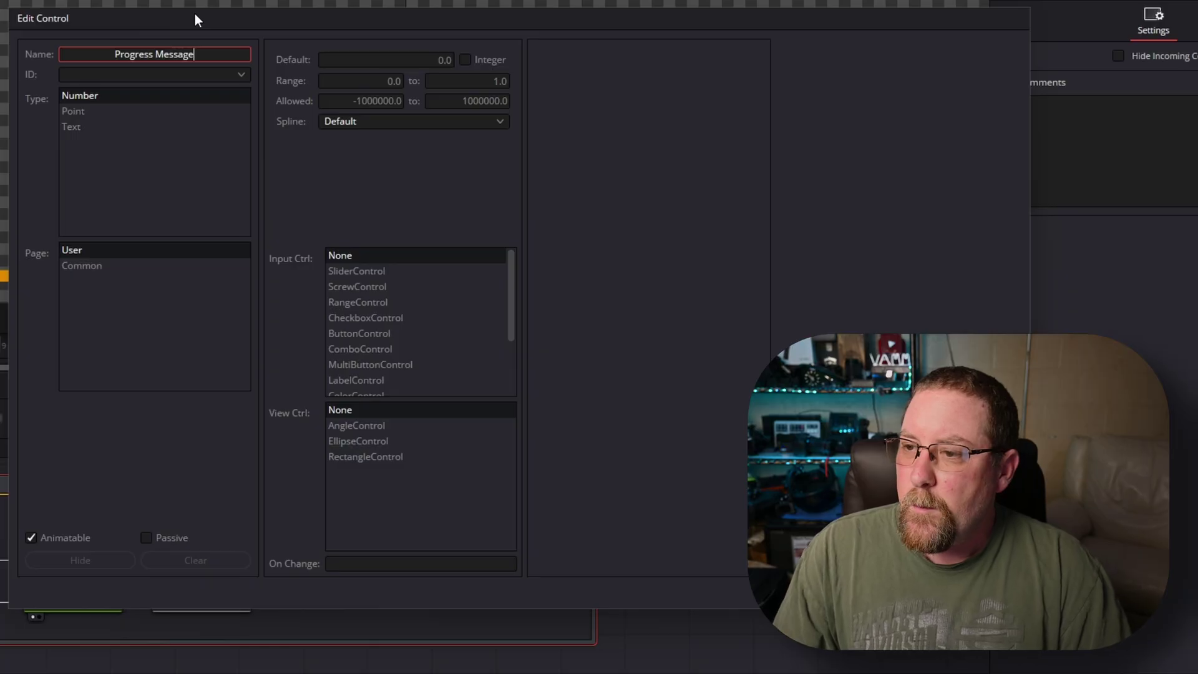
pyautogui.press('Tab')
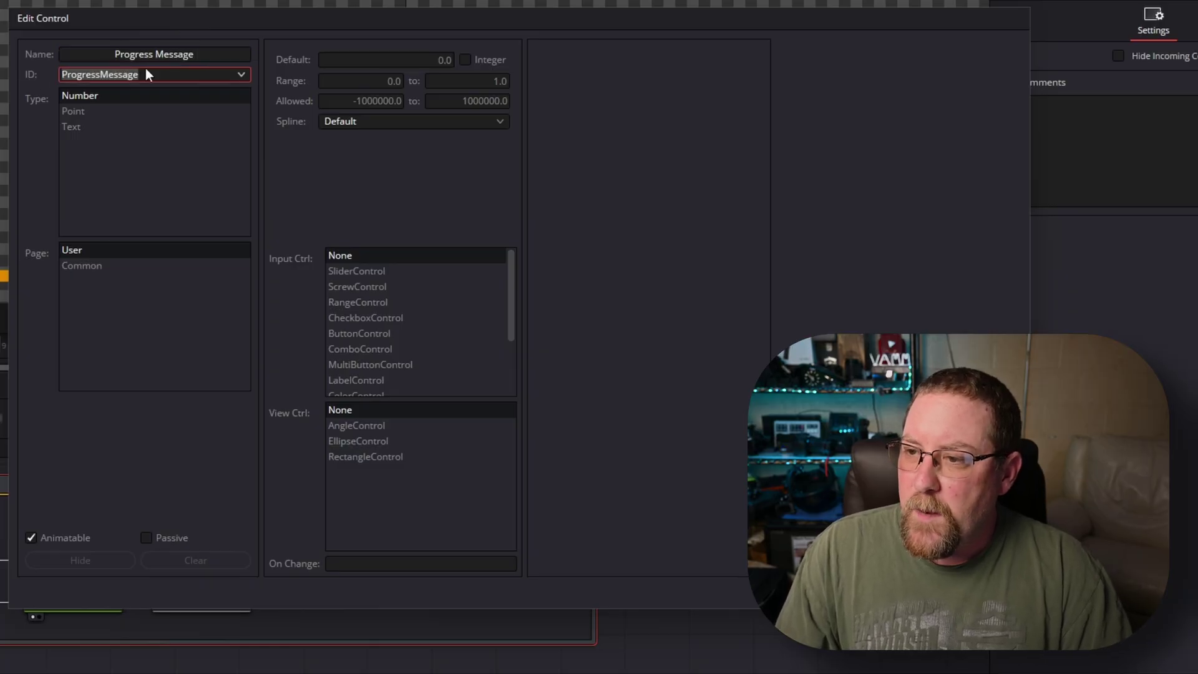
pyautogui.click(71, 127)
pyautogui.click(375, 100)
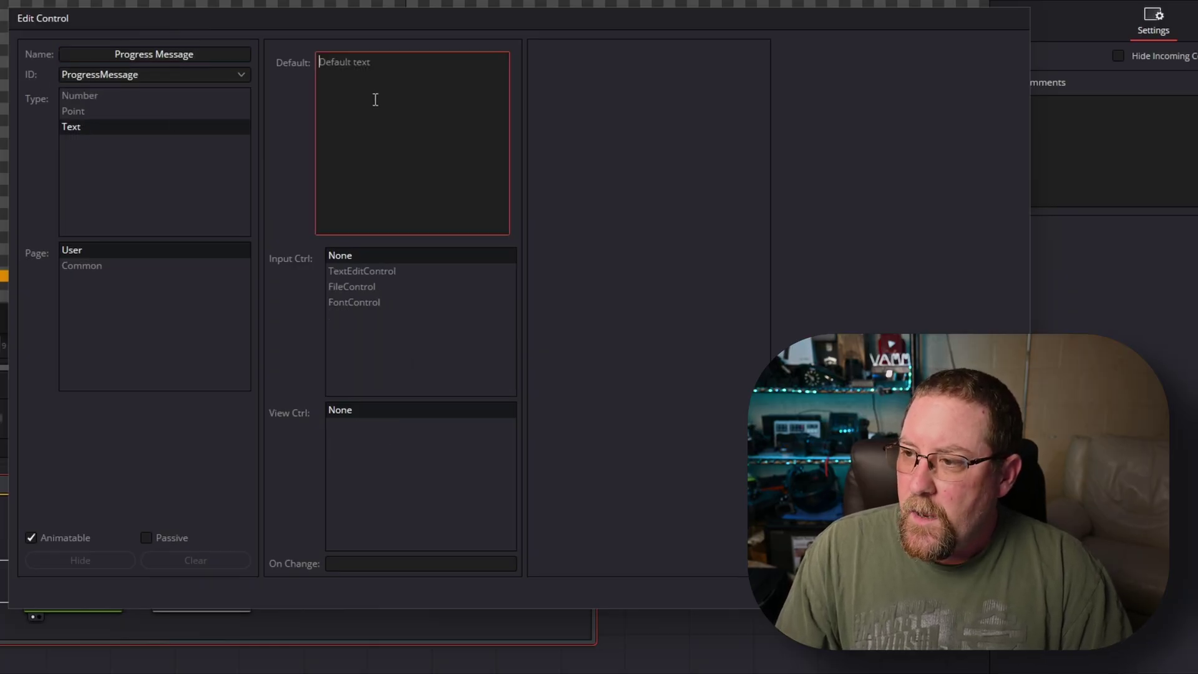
pyautogui.write('SAMPLE TEXT')
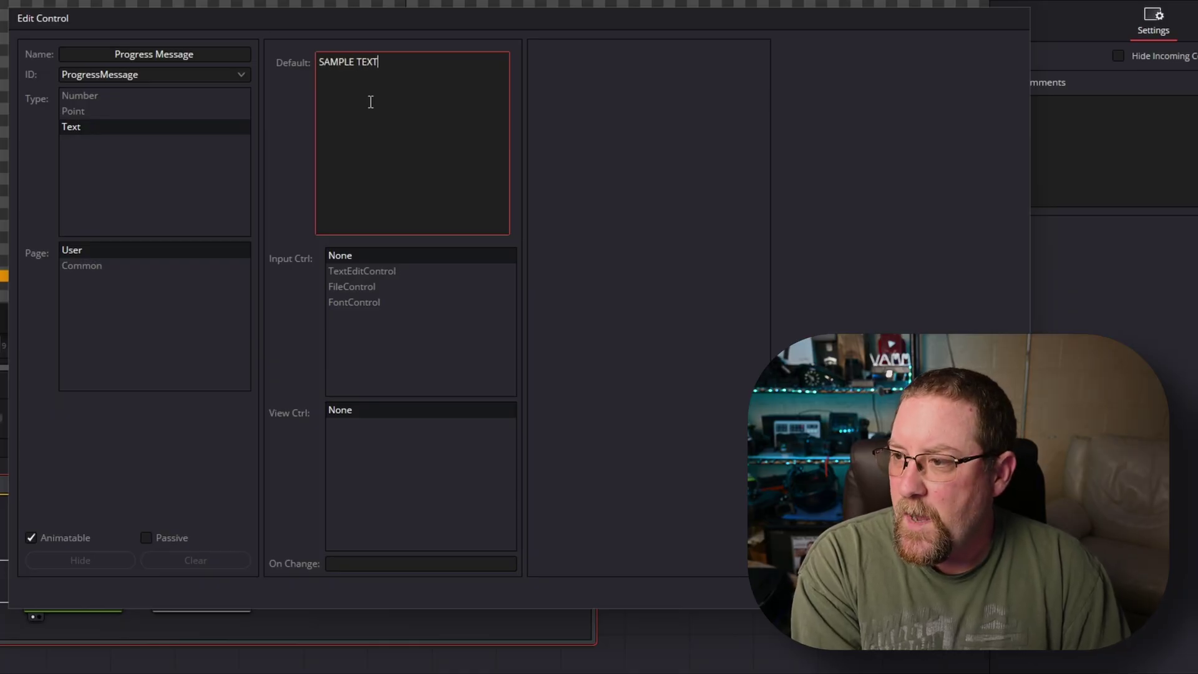
pyautogui.click(342, 272)
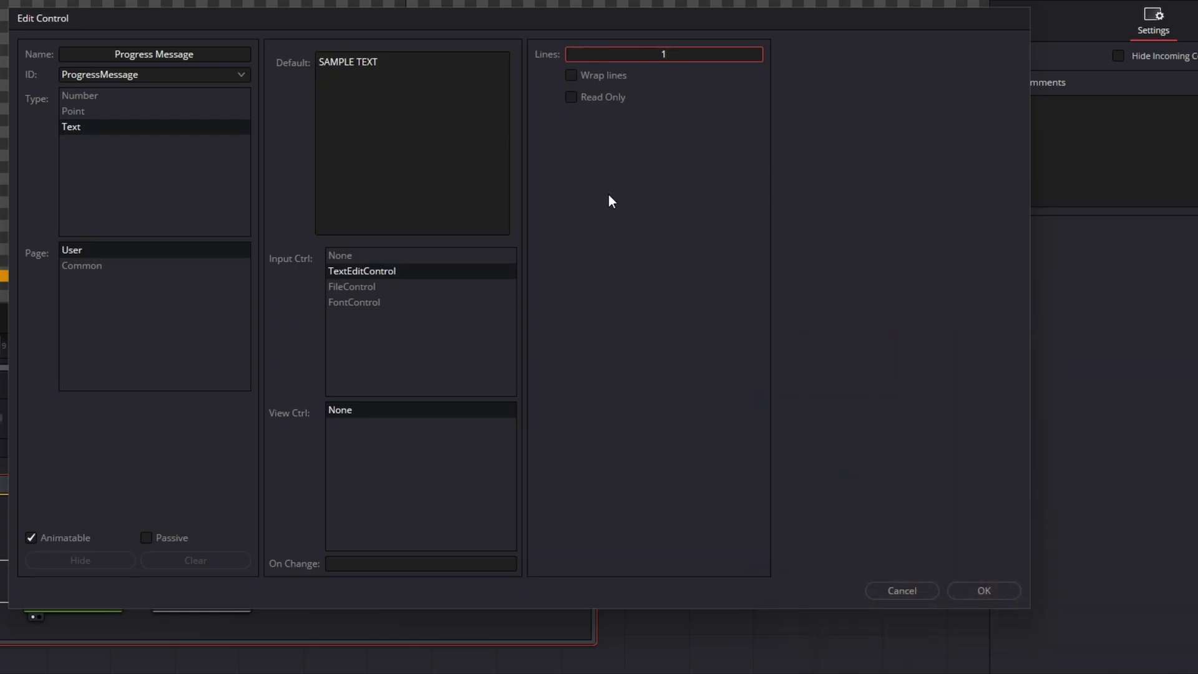
pyautogui.click(985, 591)
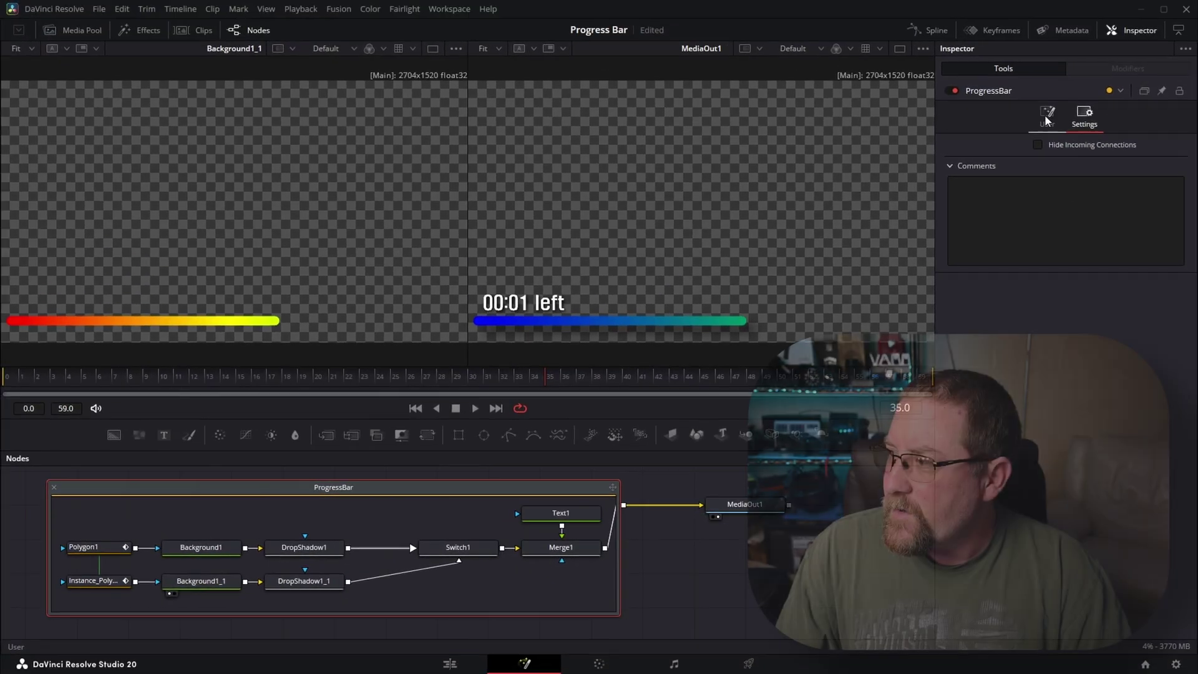
pyautogui.click(1047, 117)
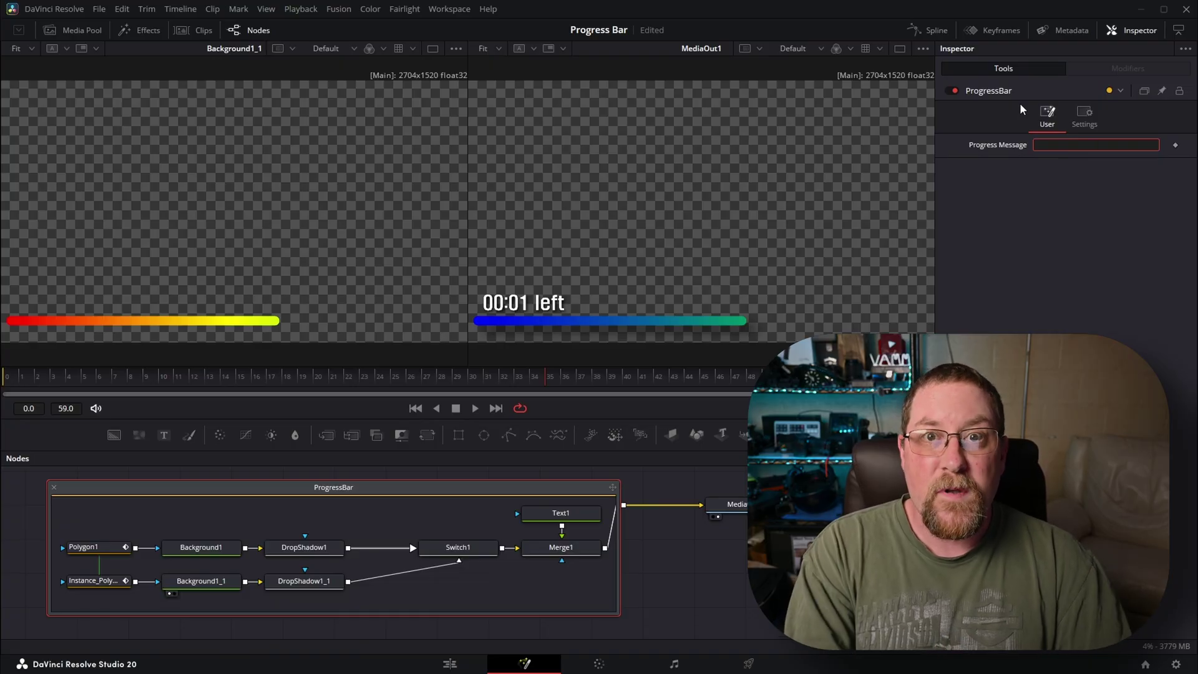
# Enter 'SUBSCRIBE NOW' as the Progress Message.
pyautogui.write('SUBSCRIBE NOW')
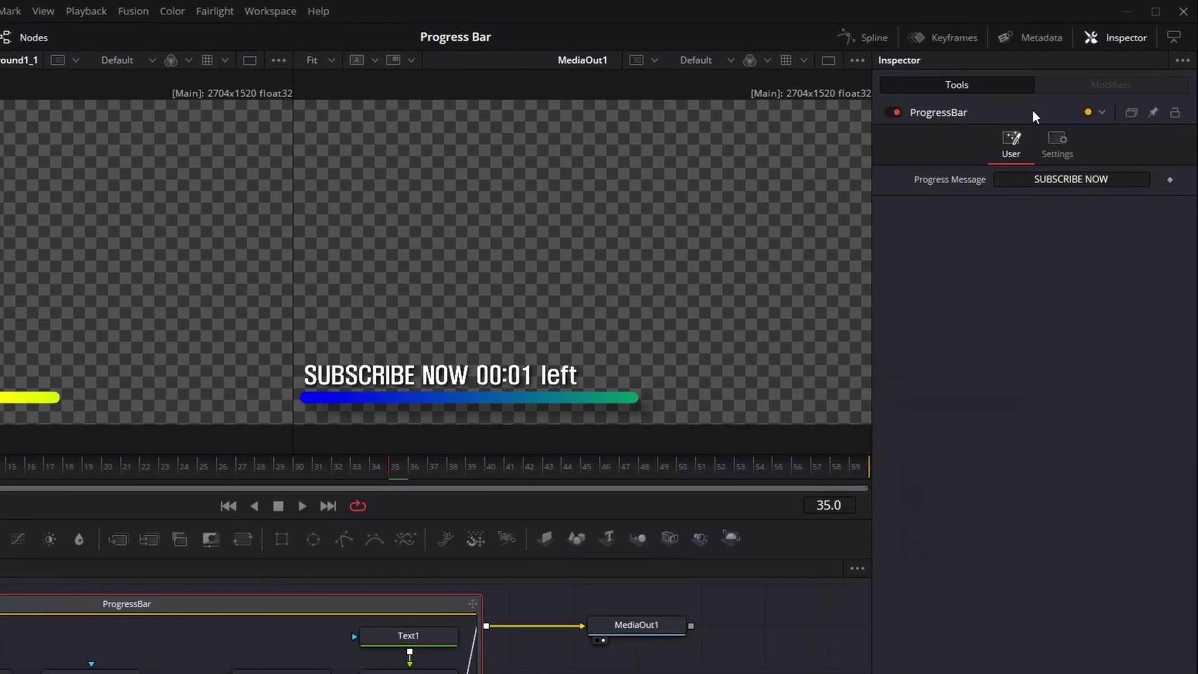
# Add a 'Bar Color' integer control to ProgressBar with range and allowed values 0–1.
pyautogui.rightClick(1058, 90)
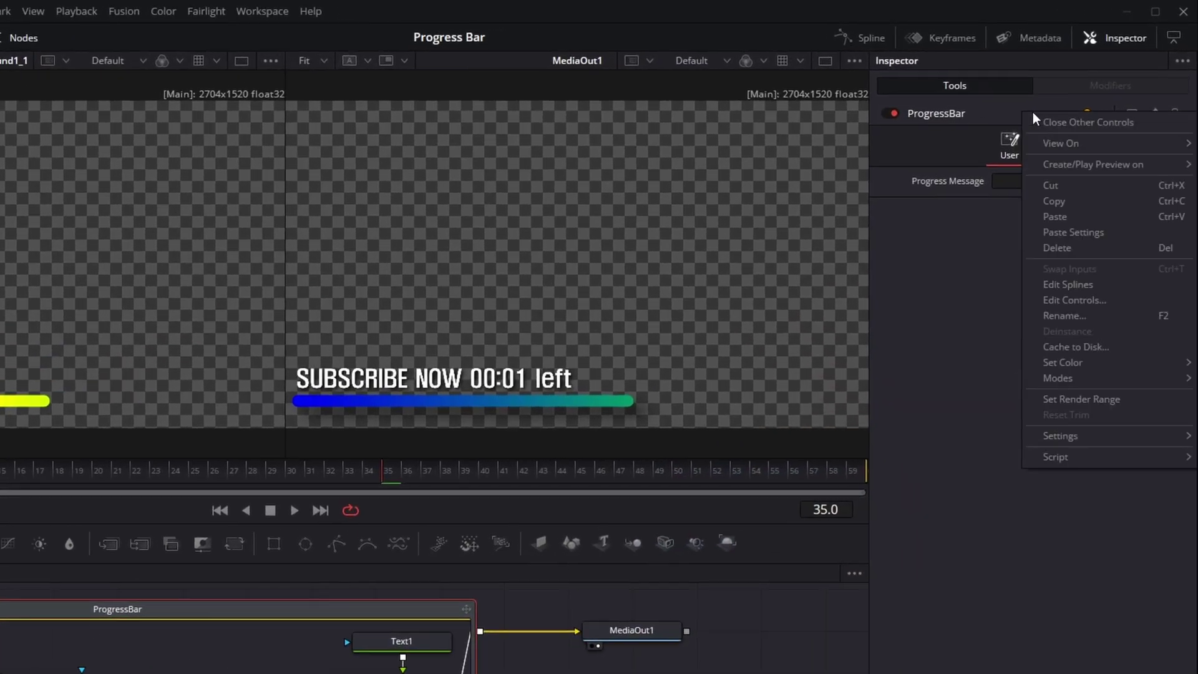
pyautogui.click(1050, 299)
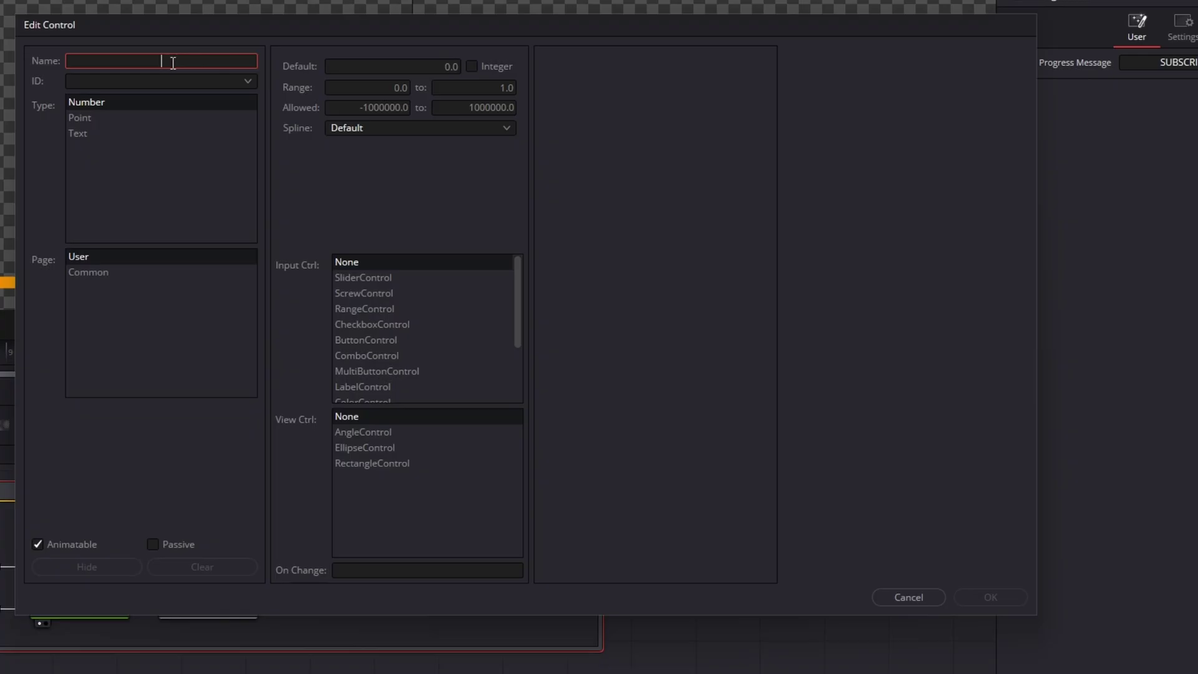
pyautogui.write('Bar ')
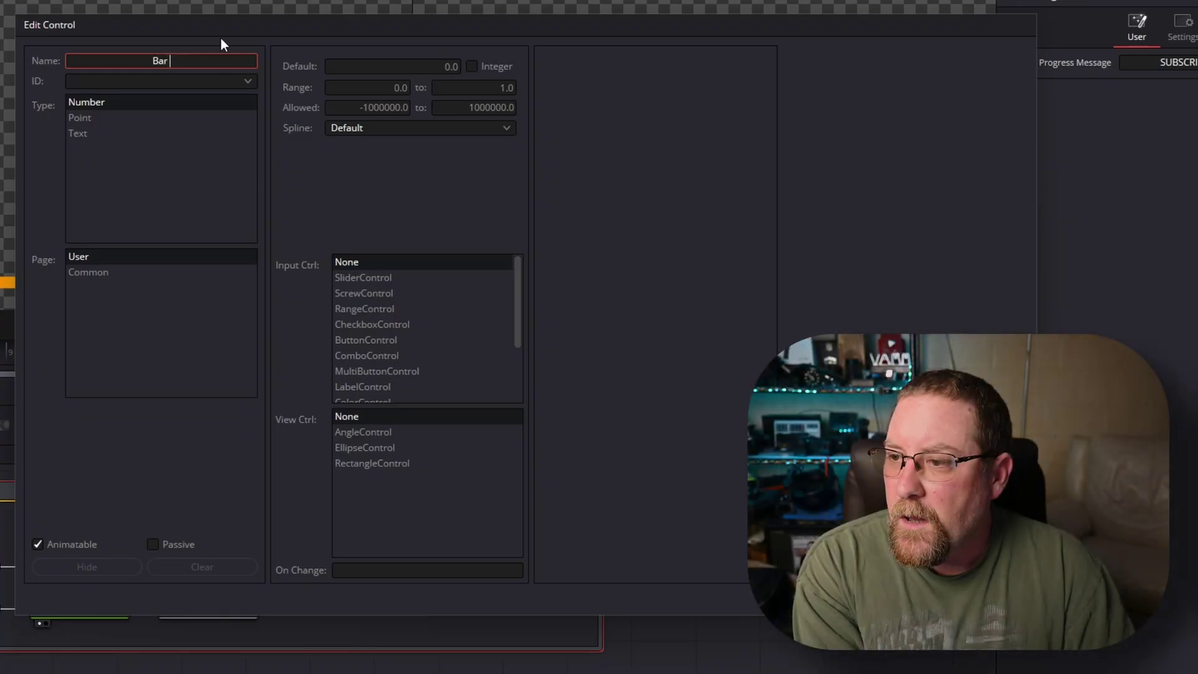
pyautogui.write('Color')
pyautogui.press('Tab')
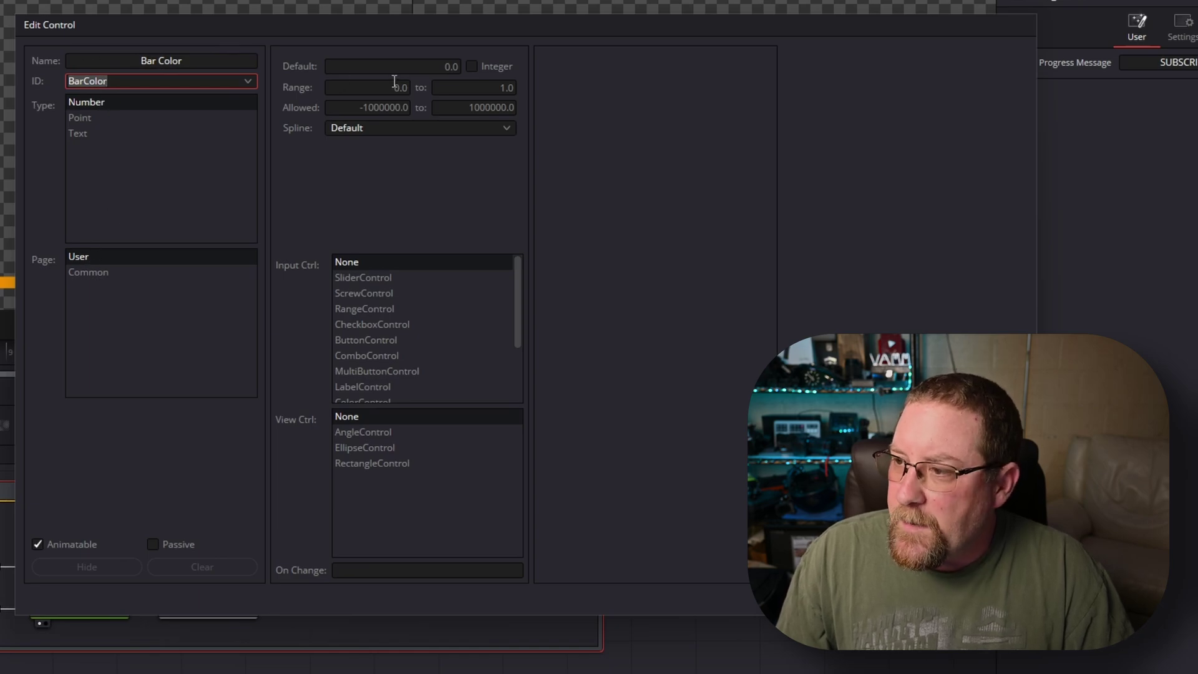
pyautogui.click(422, 66)
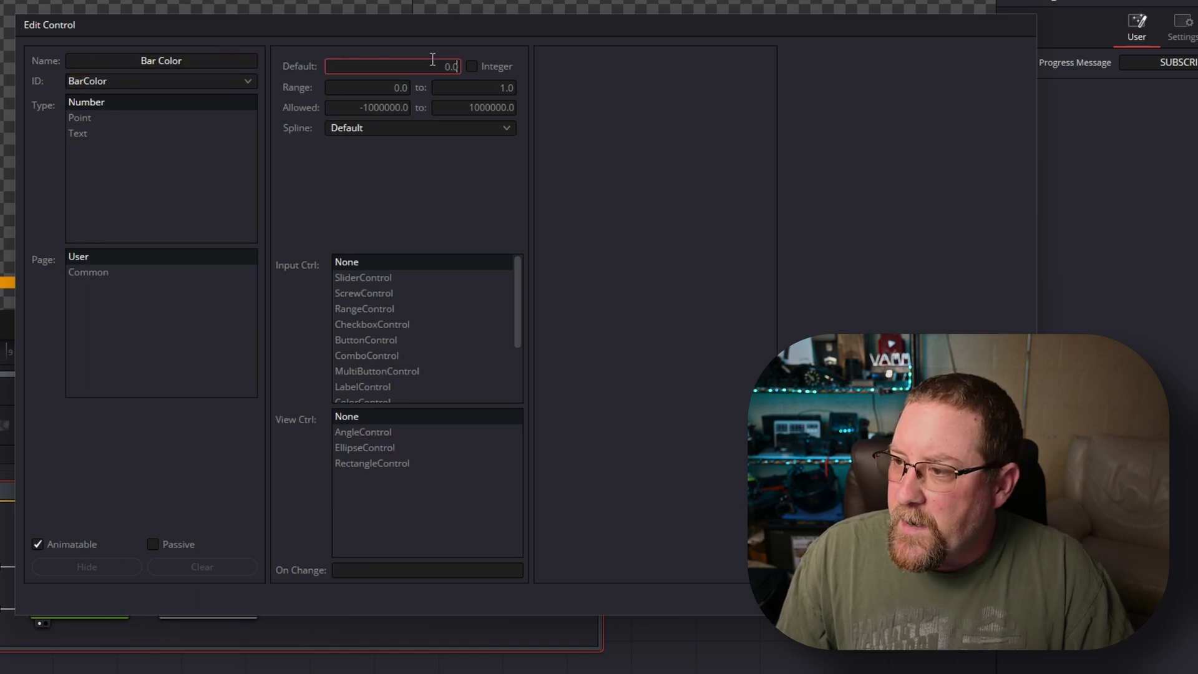
pyautogui.click(472, 68)
pyautogui.click(399, 91)
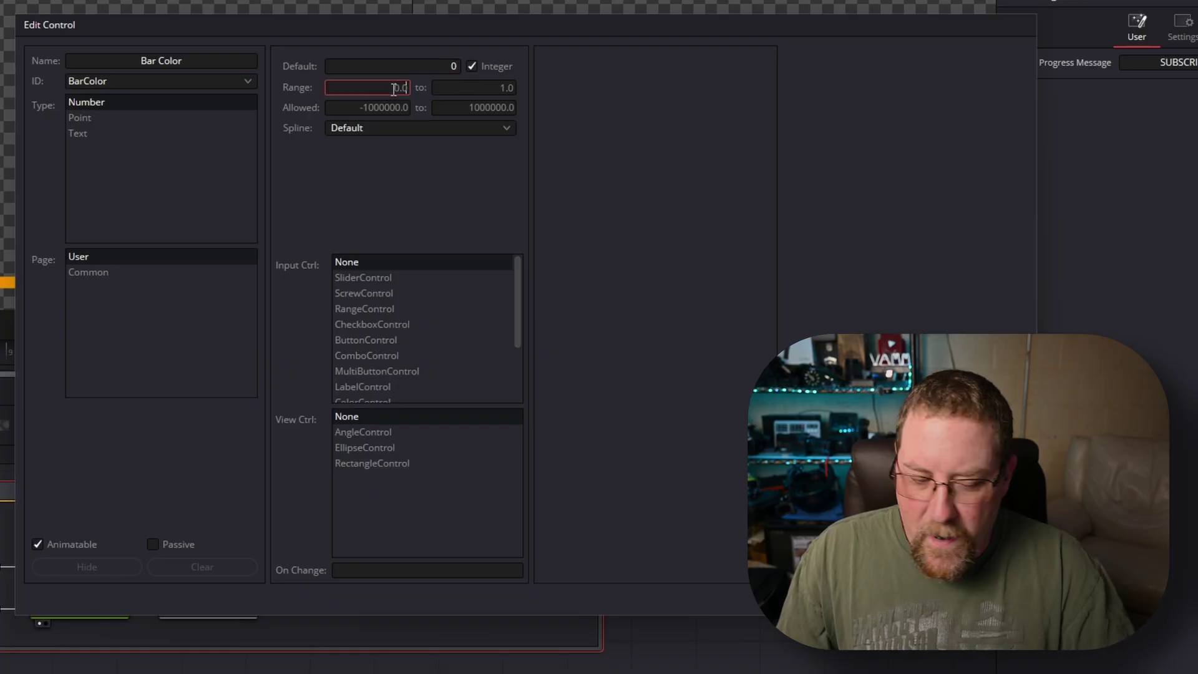
pyautogui.click(473, 93)
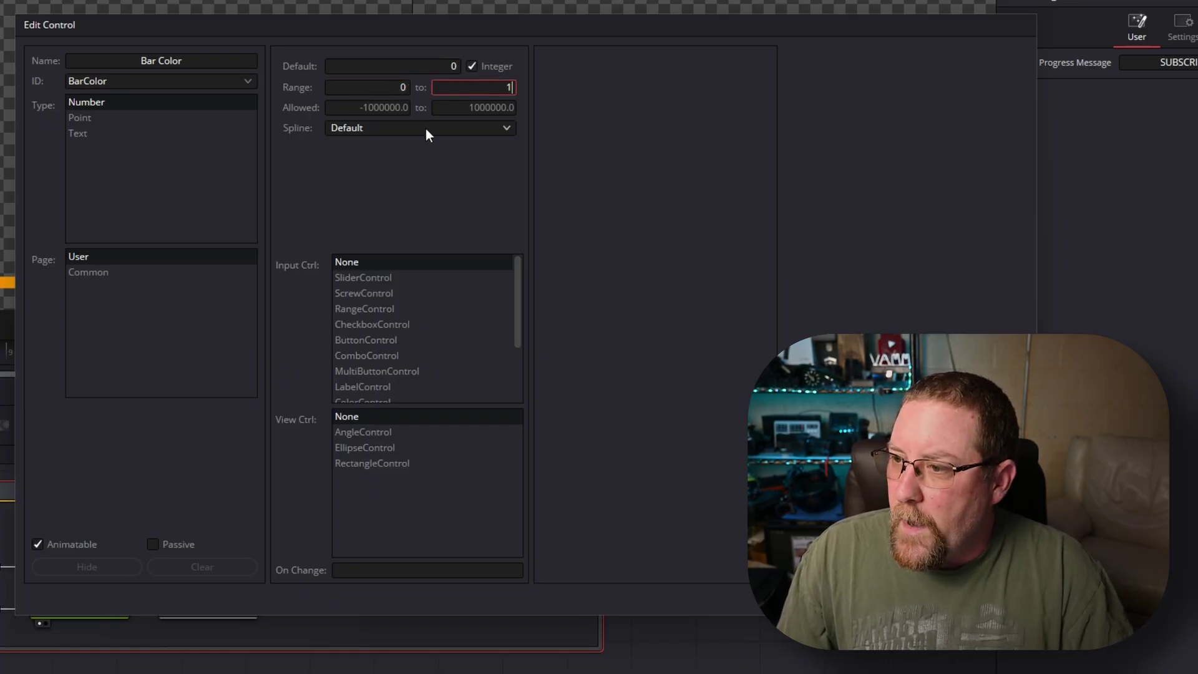
pyautogui.click(393, 104)
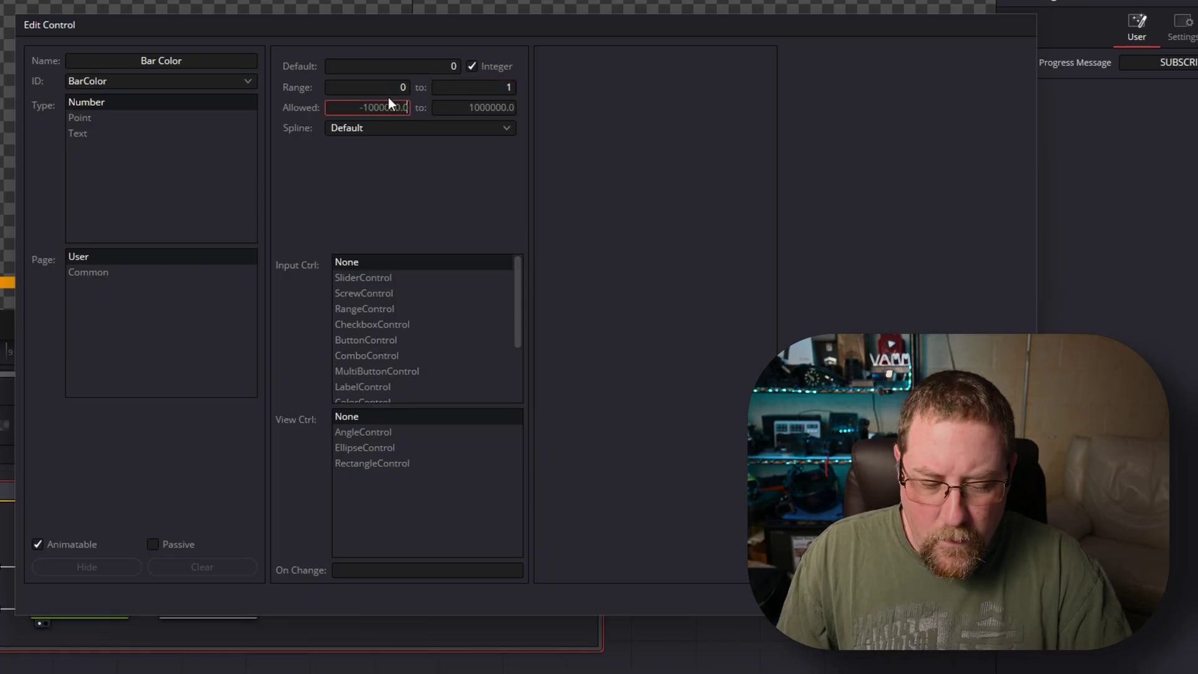
pyautogui.write('0')
pyautogui.click(495, 110)
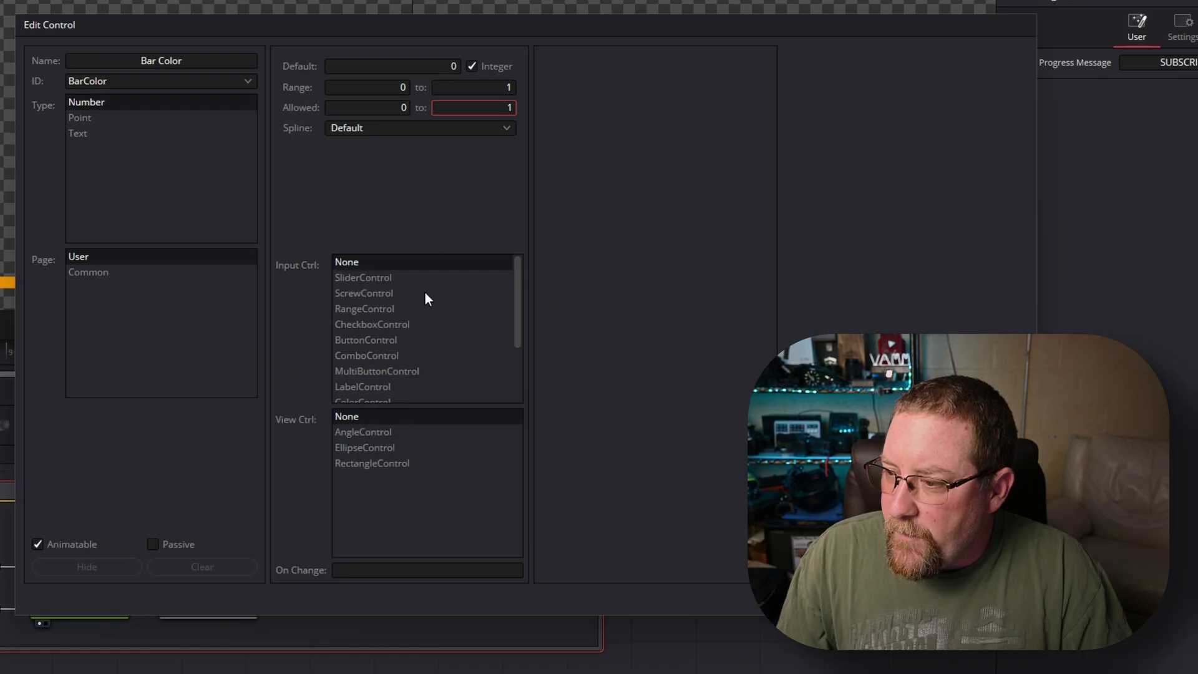
pyautogui.scroll(-2, 444, 301)
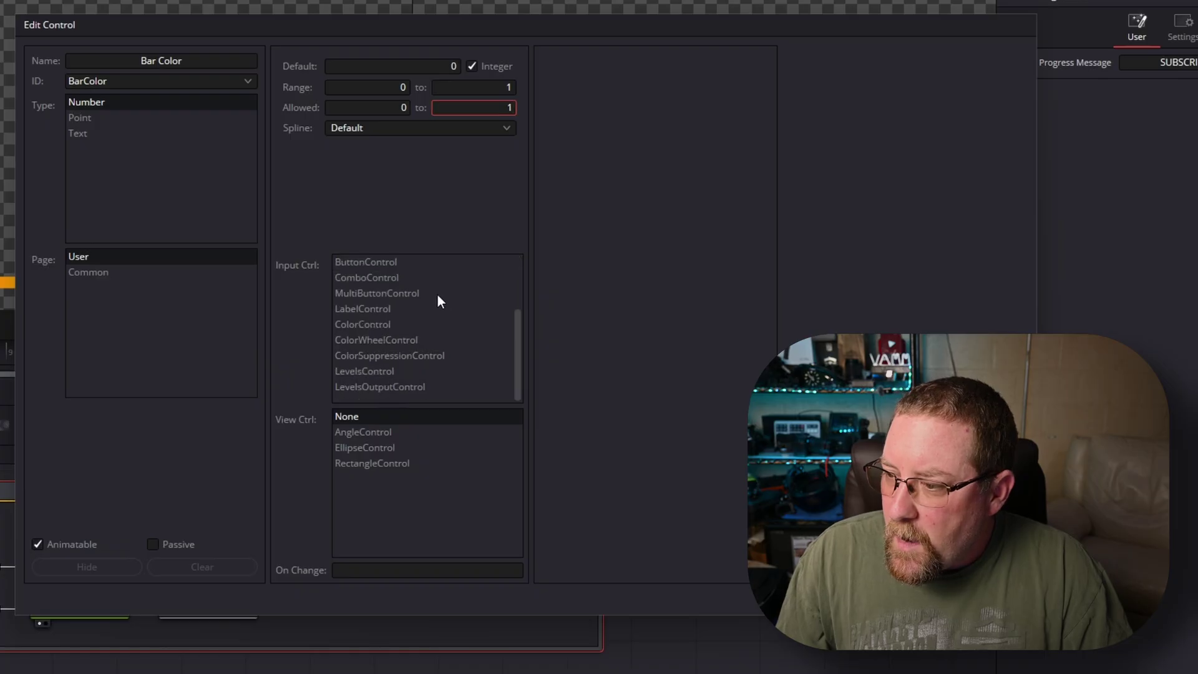
# Make Bar Color a dropdown with choices 'Blue to Green' and 'Red to Green'.
pyautogui.click(384, 267)
pyautogui.click(376, 279)
pyautogui.click(624, 122)
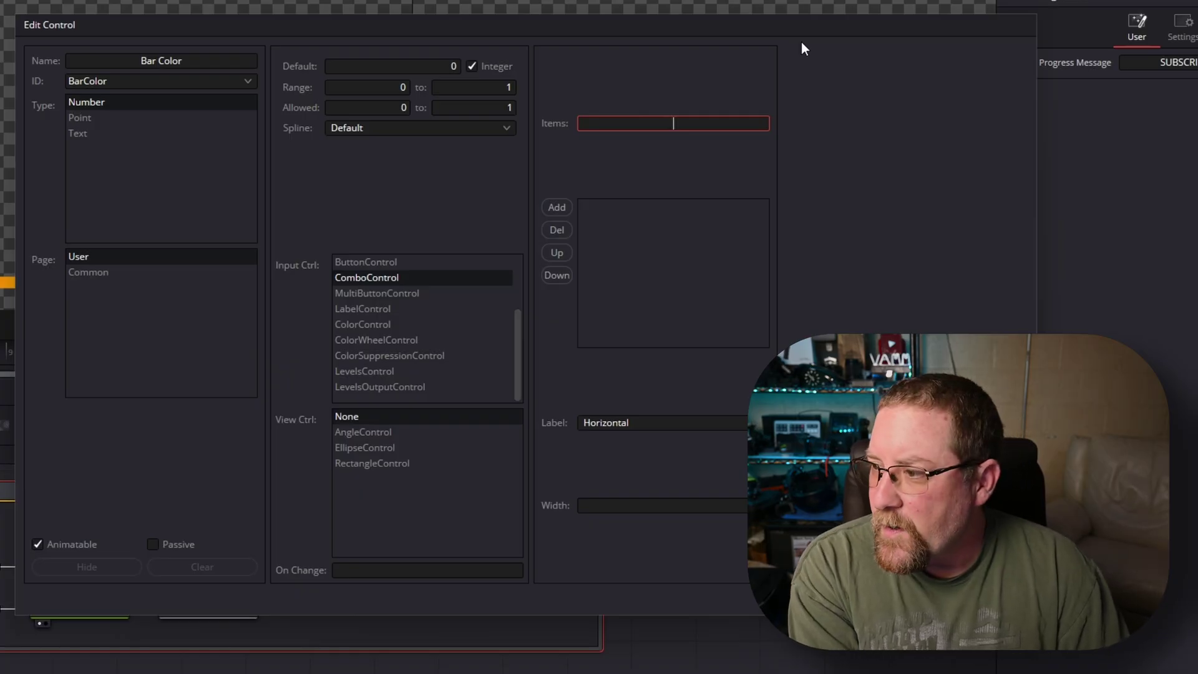
pyautogui.write('Blue to Gr')
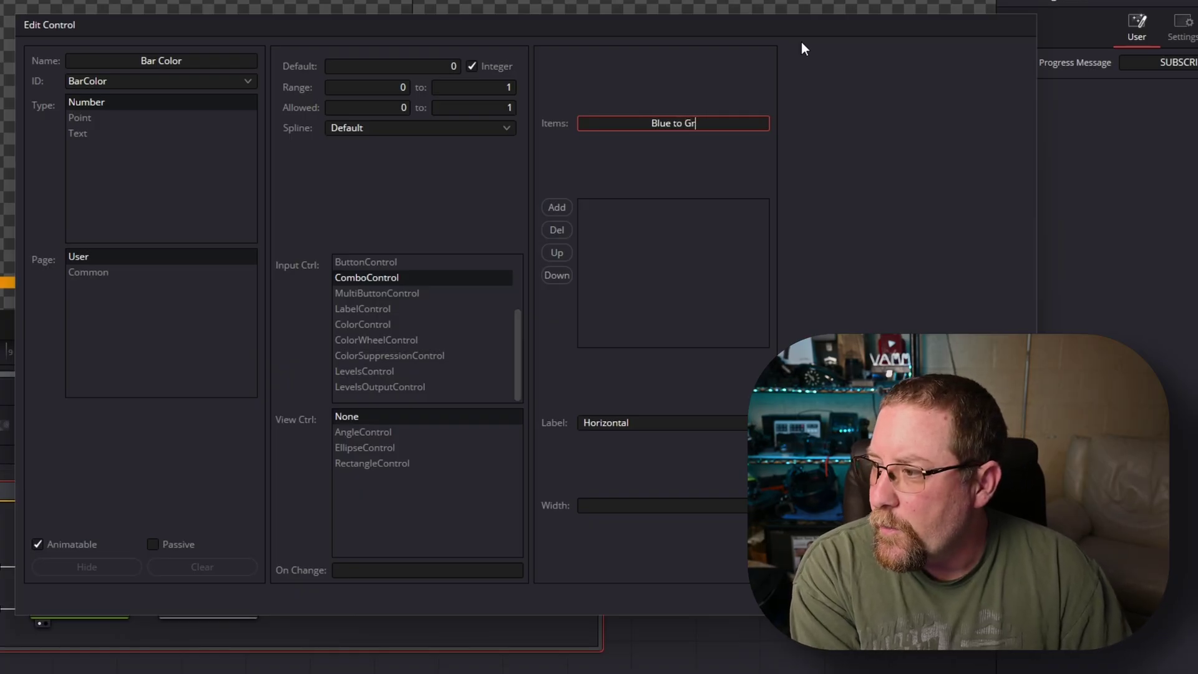
pyautogui.write('een')
pyautogui.click(557, 207)
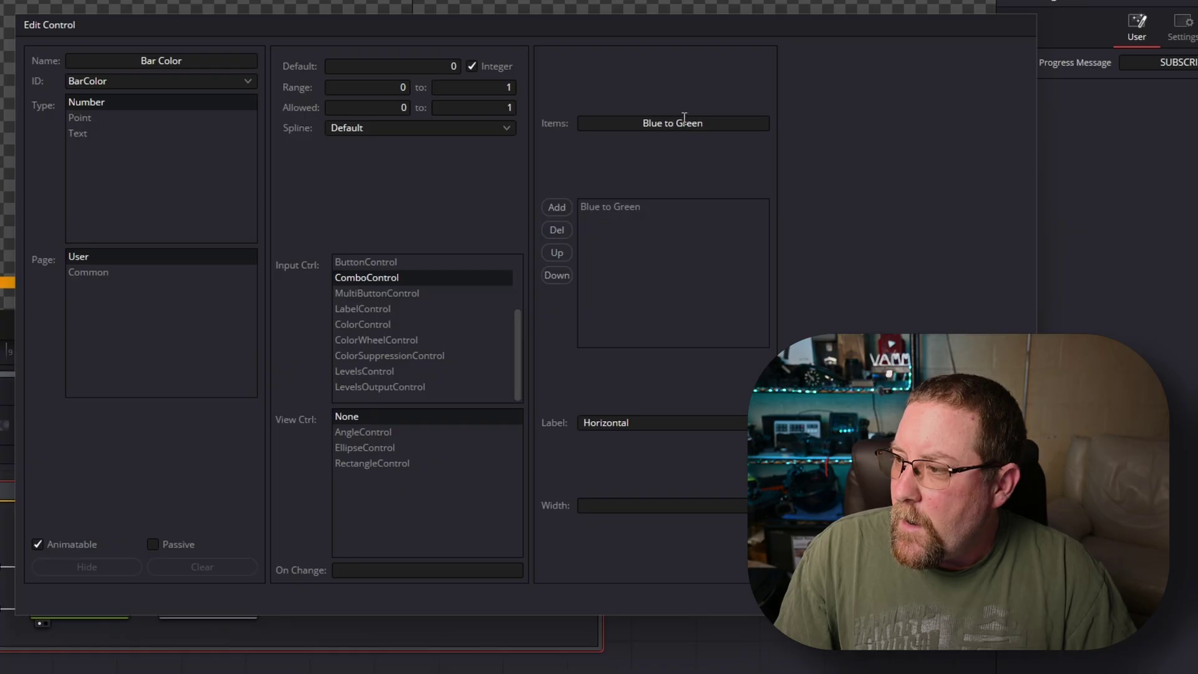
pyautogui.doubleClick(652, 123)
pyautogui.write('Red')
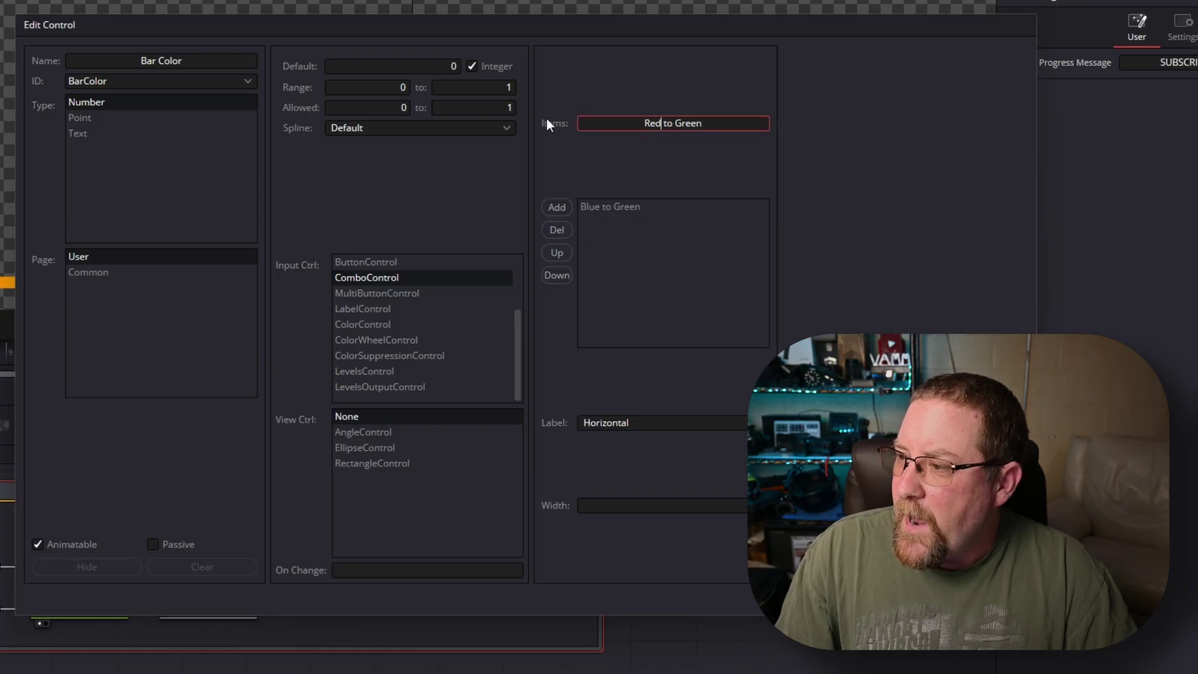
pyautogui.click(553, 207)
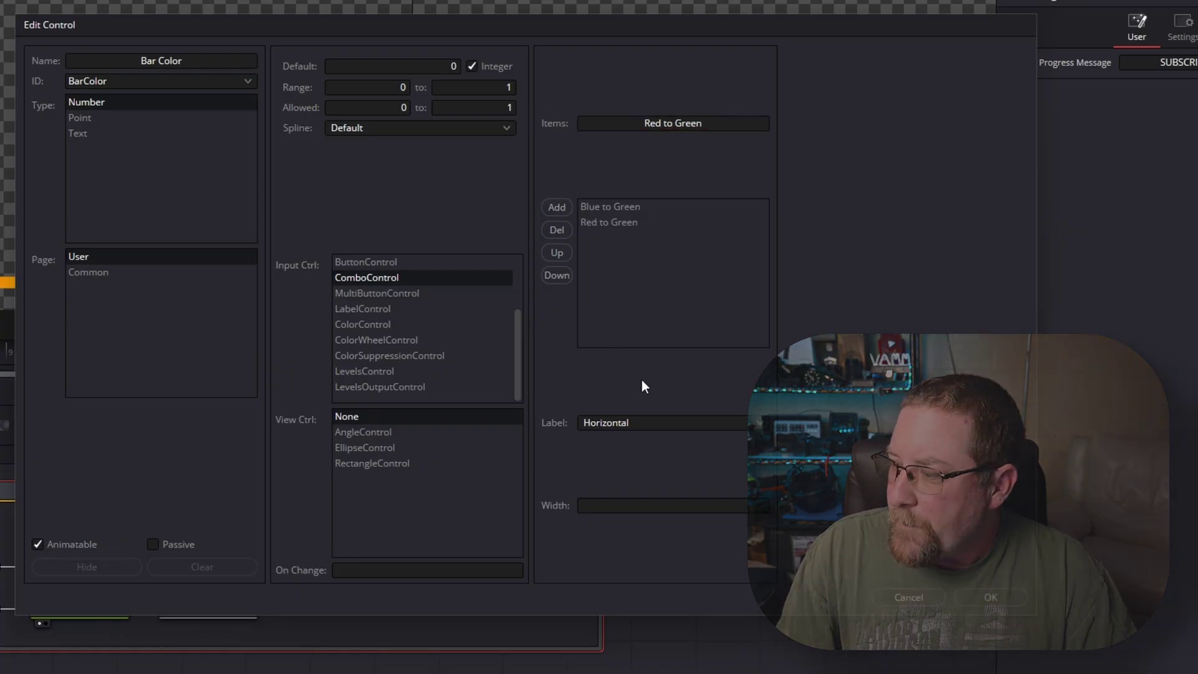
pyautogui.click(982, 597)
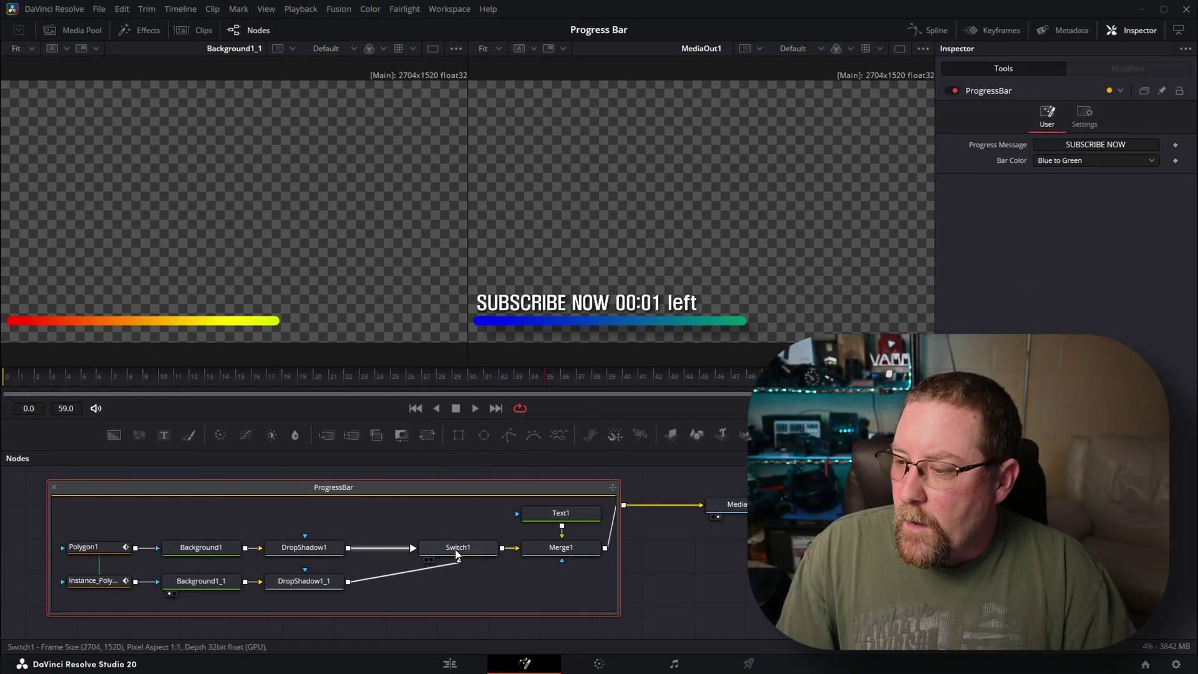
# Drive the Switch1 node's source with a BarColor expression.
pyautogui.click(457, 547)
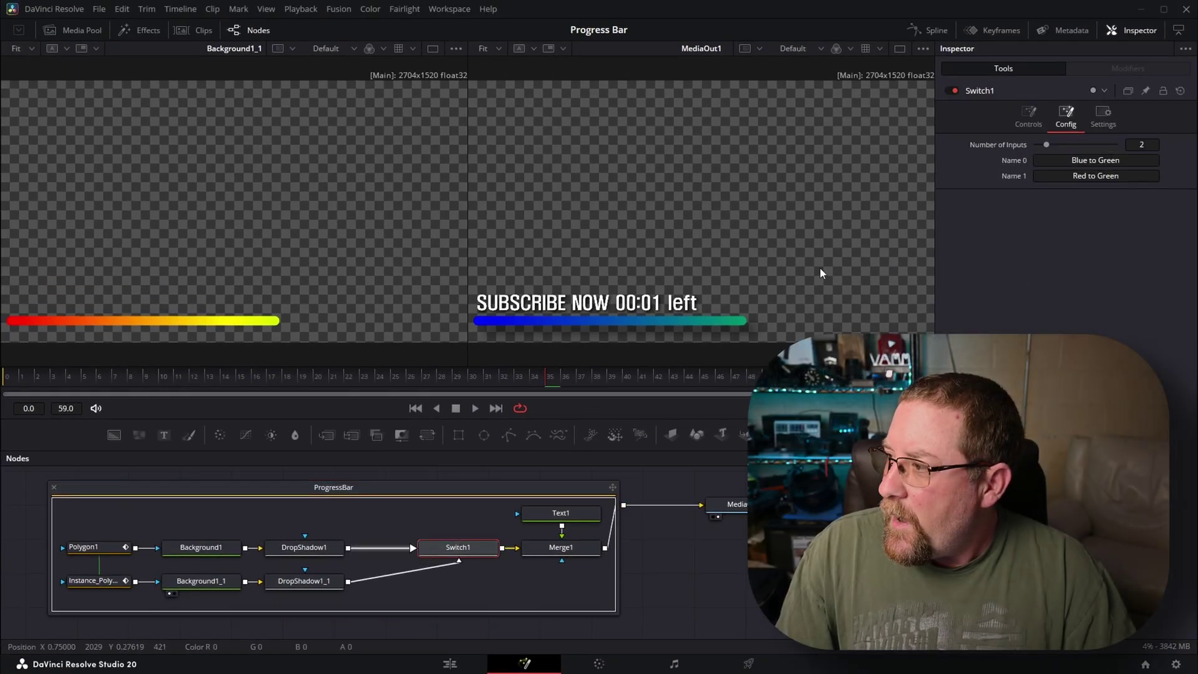
pyautogui.click(1029, 117)
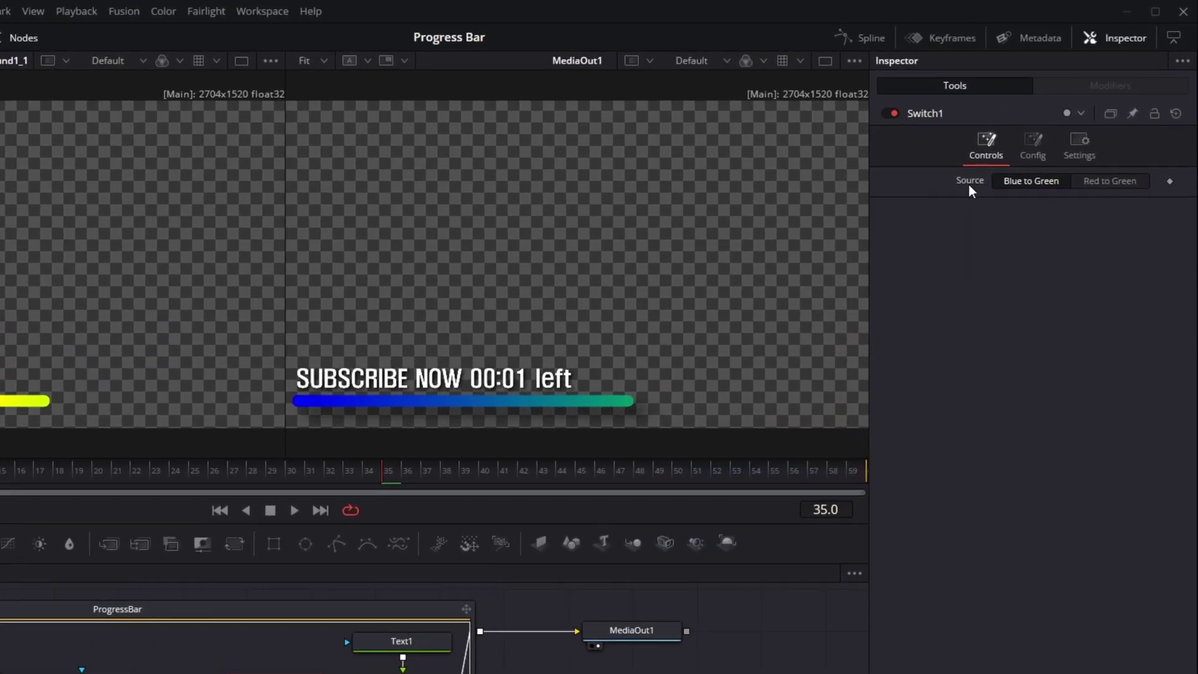
pyautogui.rightClick(968, 188)
pyautogui.click(1020, 374)
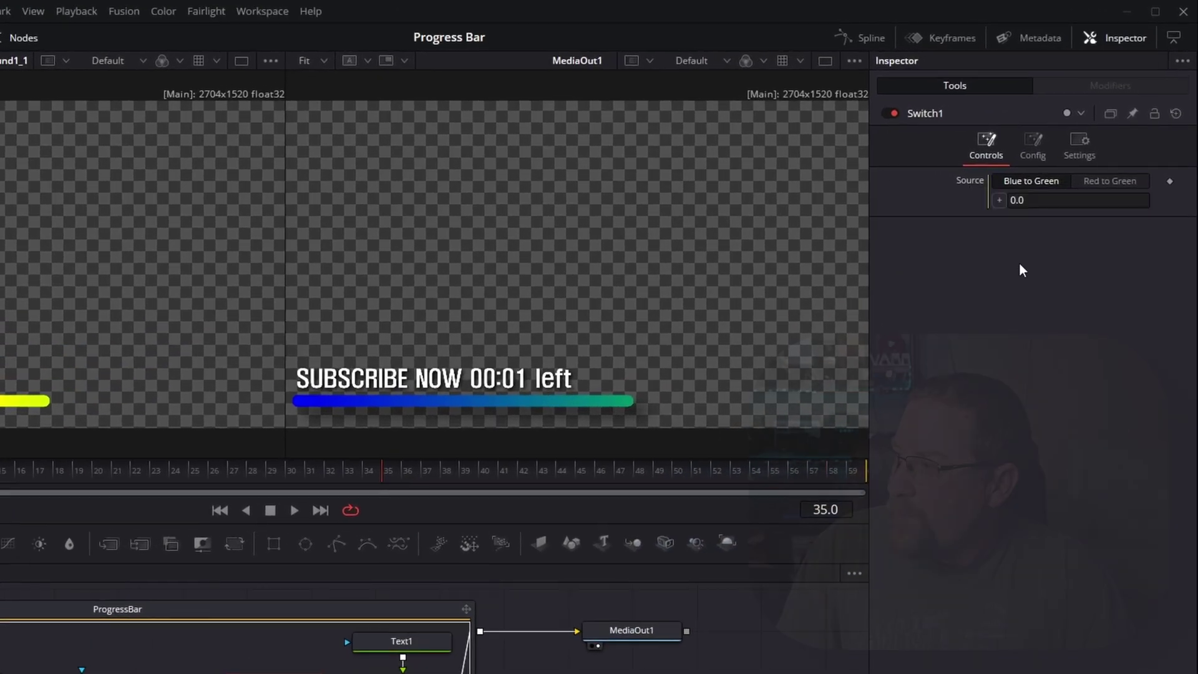
pyautogui.click(1036, 202)
pyautogui.write('B')
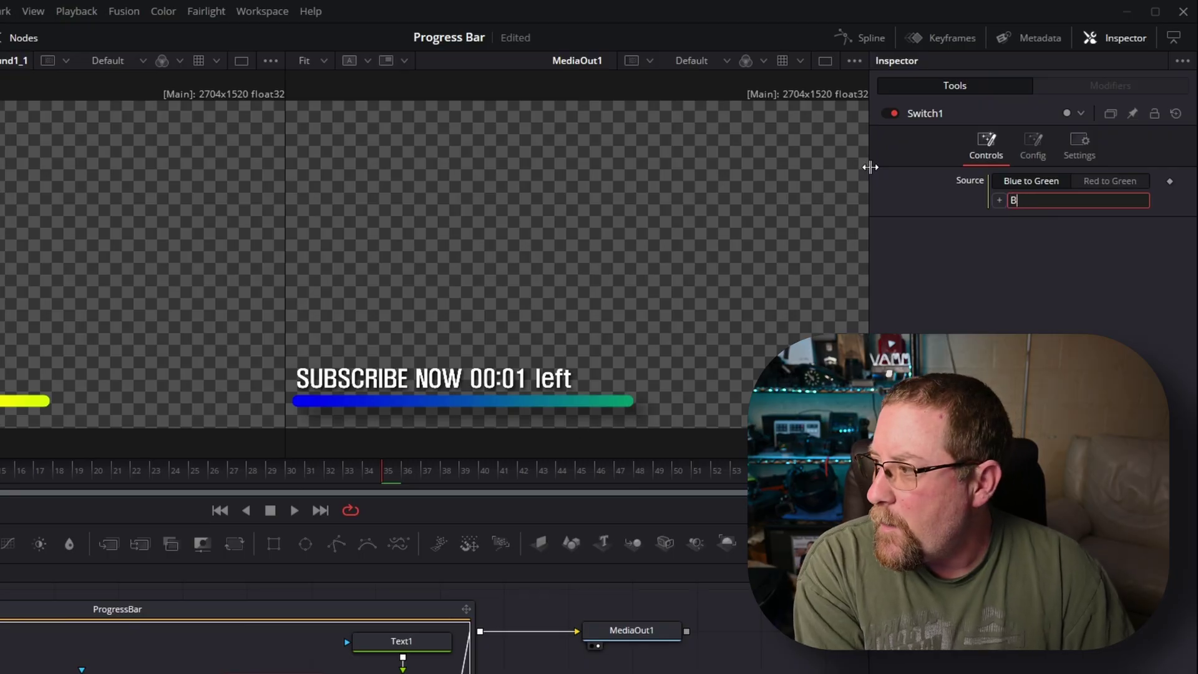
pyautogui.write('arColor')
pyautogui.press('Return')
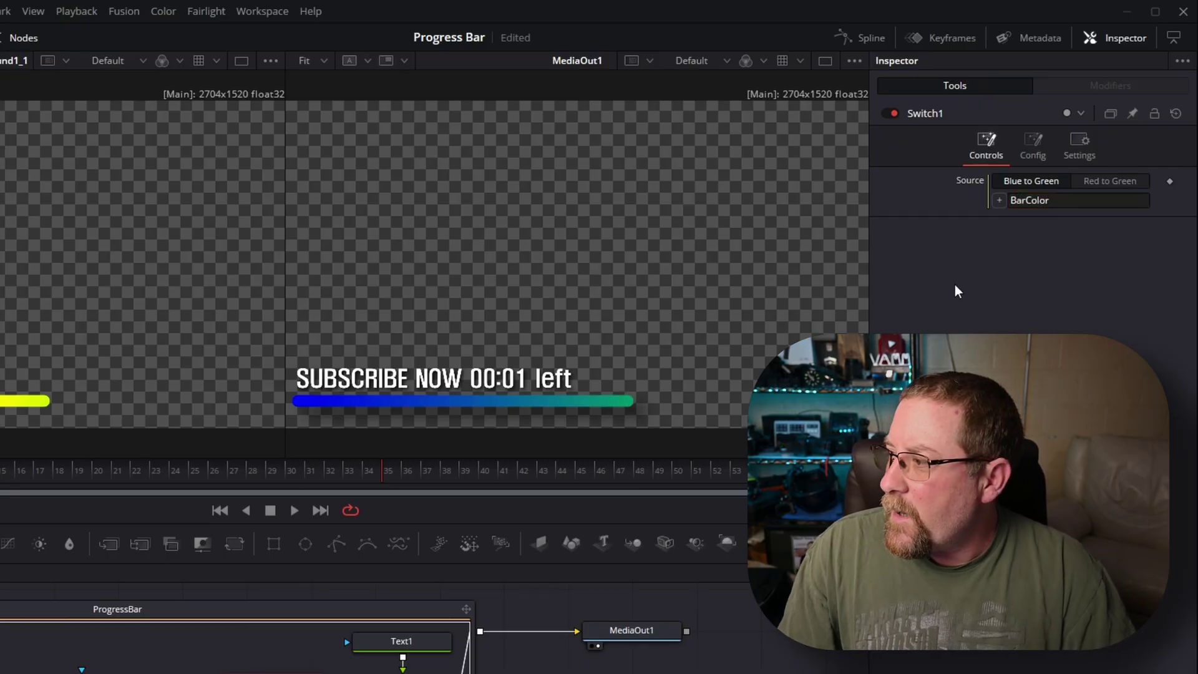
# Test the Bar Color control by switching it to Red to Green and back to Blue to Green.
pyautogui.click(287, 616)
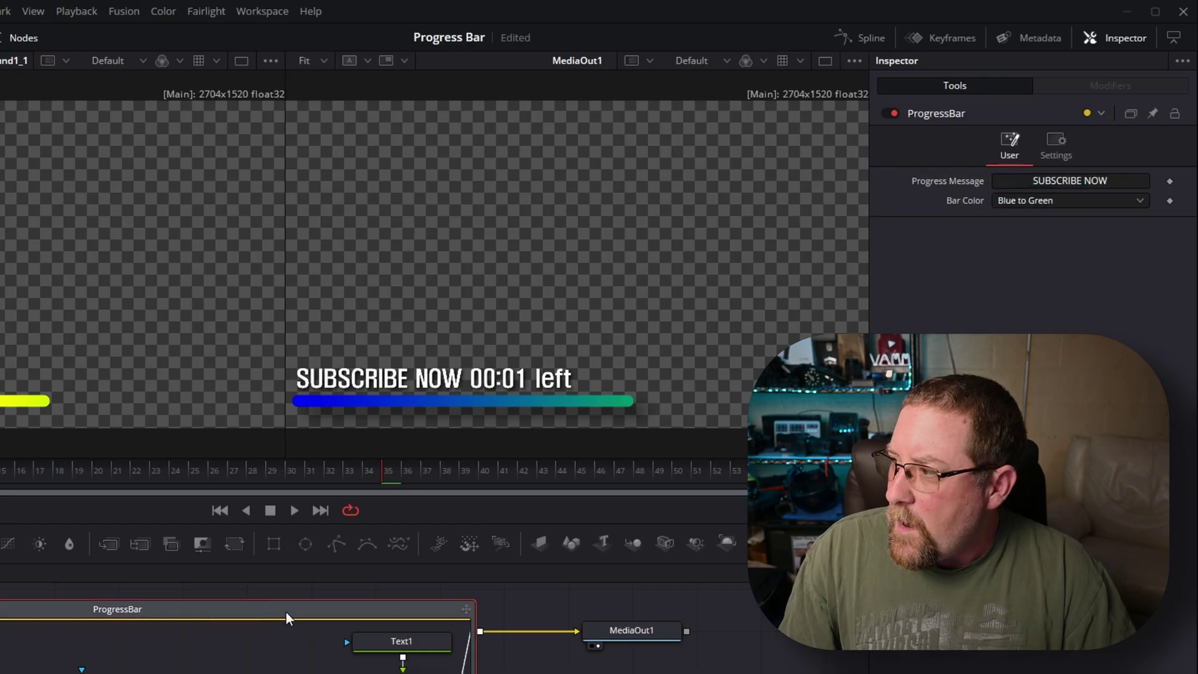
pyautogui.click(1046, 202)
pyautogui.click(1028, 238)
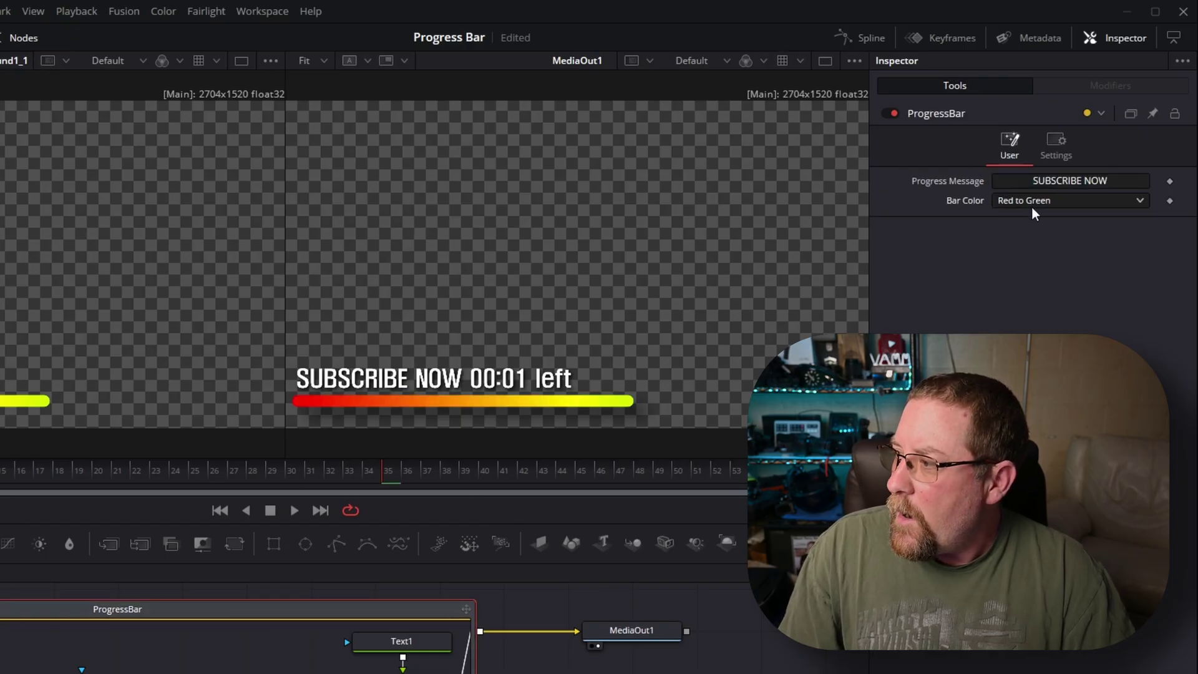
pyautogui.click(1032, 204)
pyautogui.click(1042, 219)
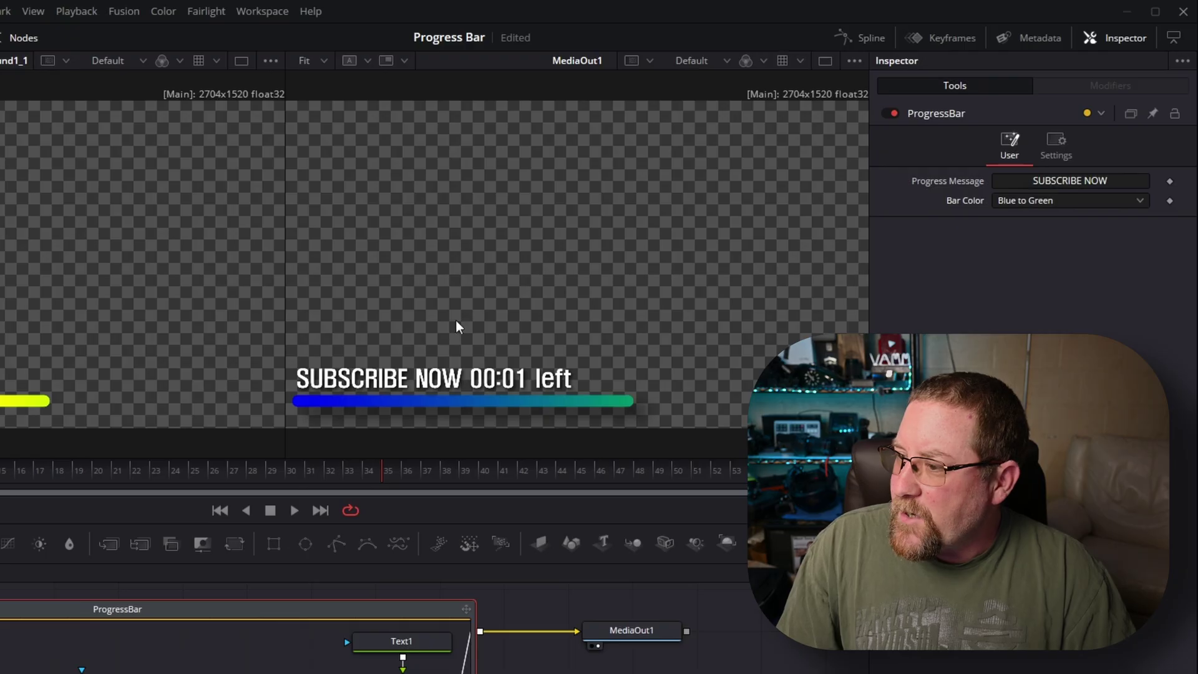
# Replace the Progress Message with SAMPLE TEXT.
pyautogui.click(1095, 179)
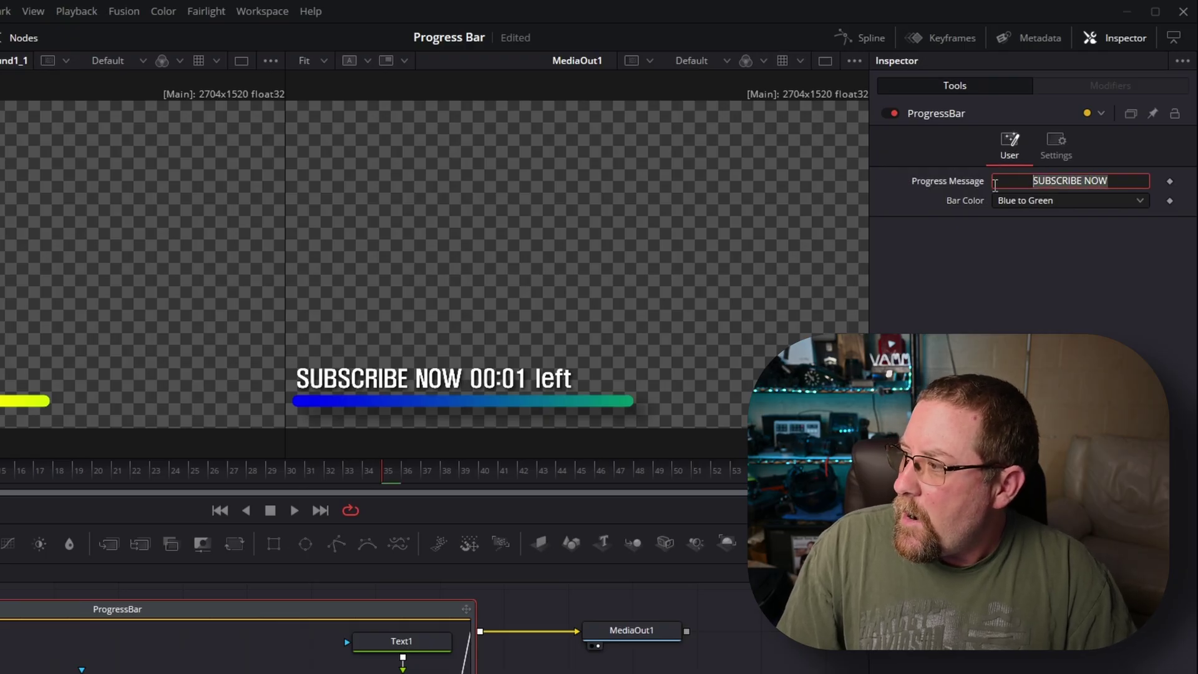
pyautogui.write('SAMPLE TEX')
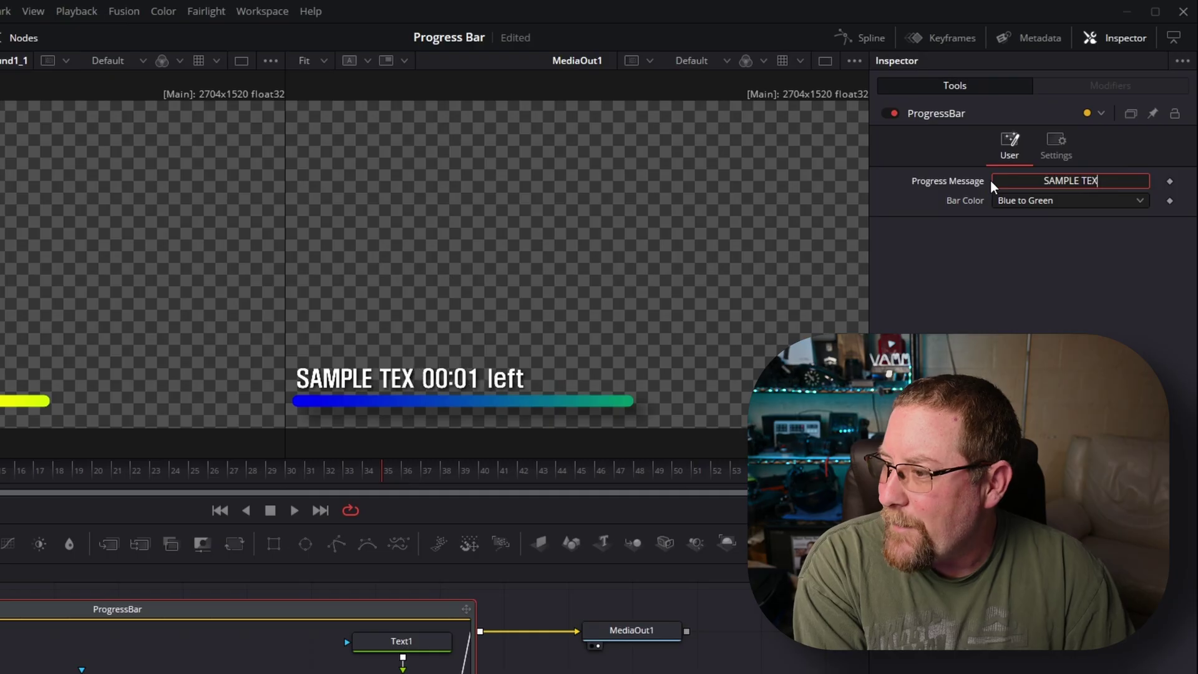
pyautogui.write('T')
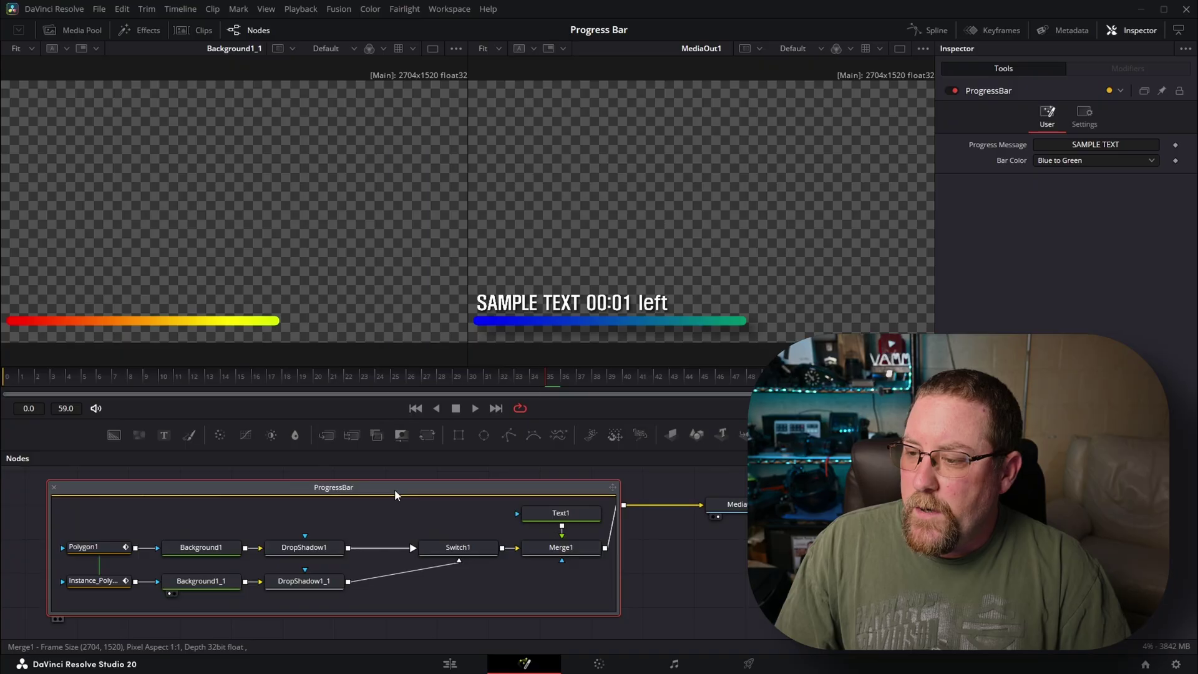
pyautogui.rightClick(395, 489)
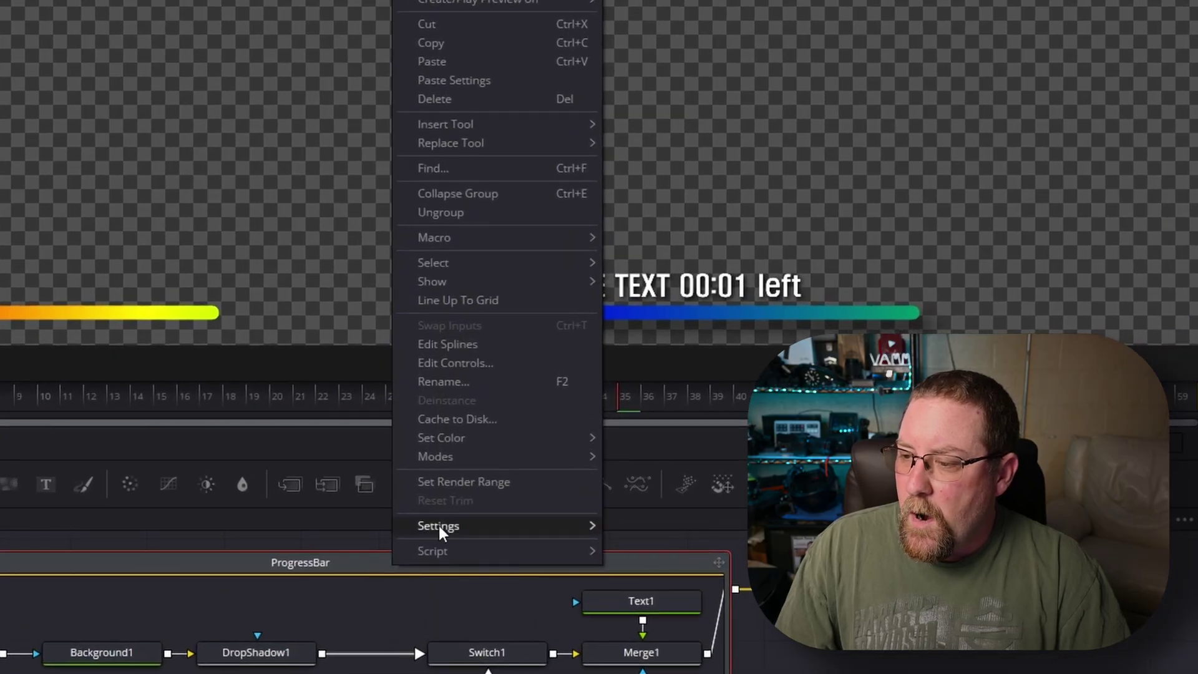
# Save the ProgressBar group's settings as ProgressBar_DEMO.setting in Fusion\Templates\Edit\Generators.
pyautogui.moveTo(453, 526)
pyautogui.click(646, 545)
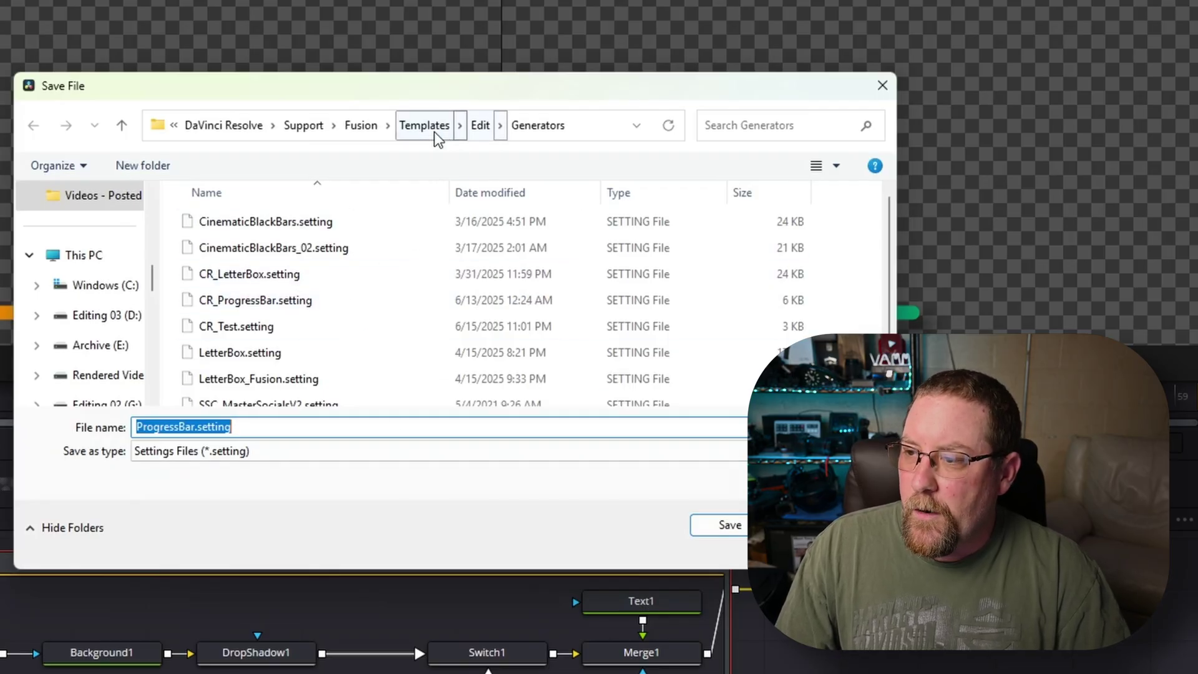
pyautogui.click(361, 124)
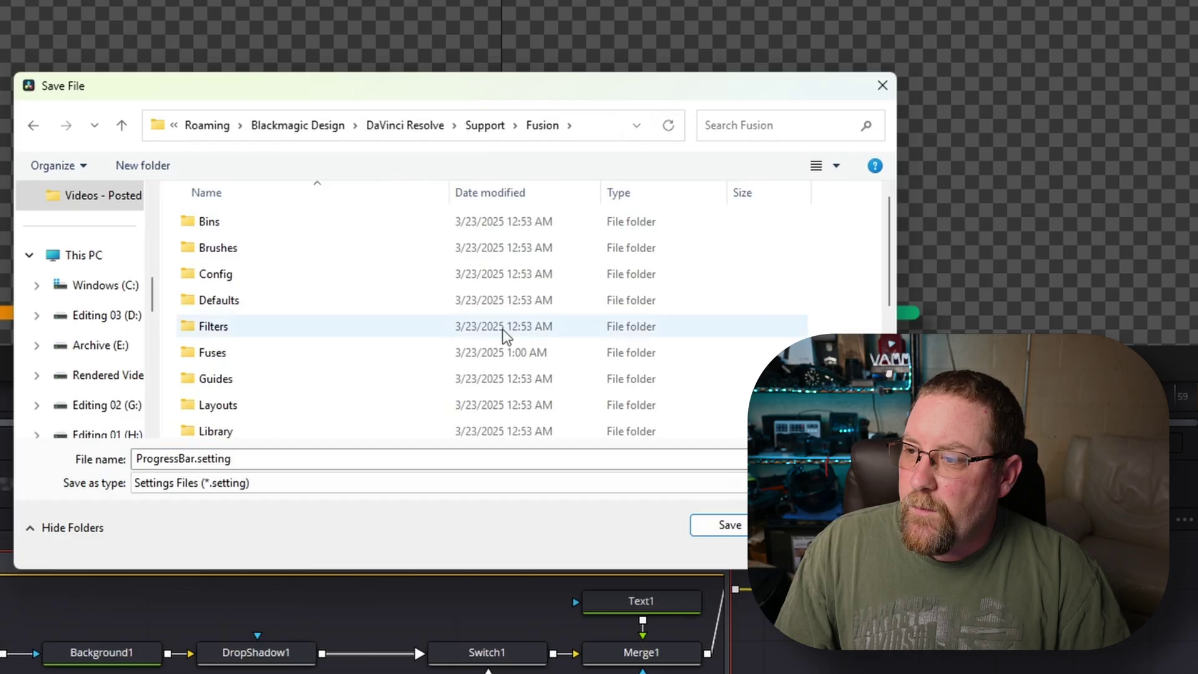
pyautogui.scroll(-3, 274, 299)
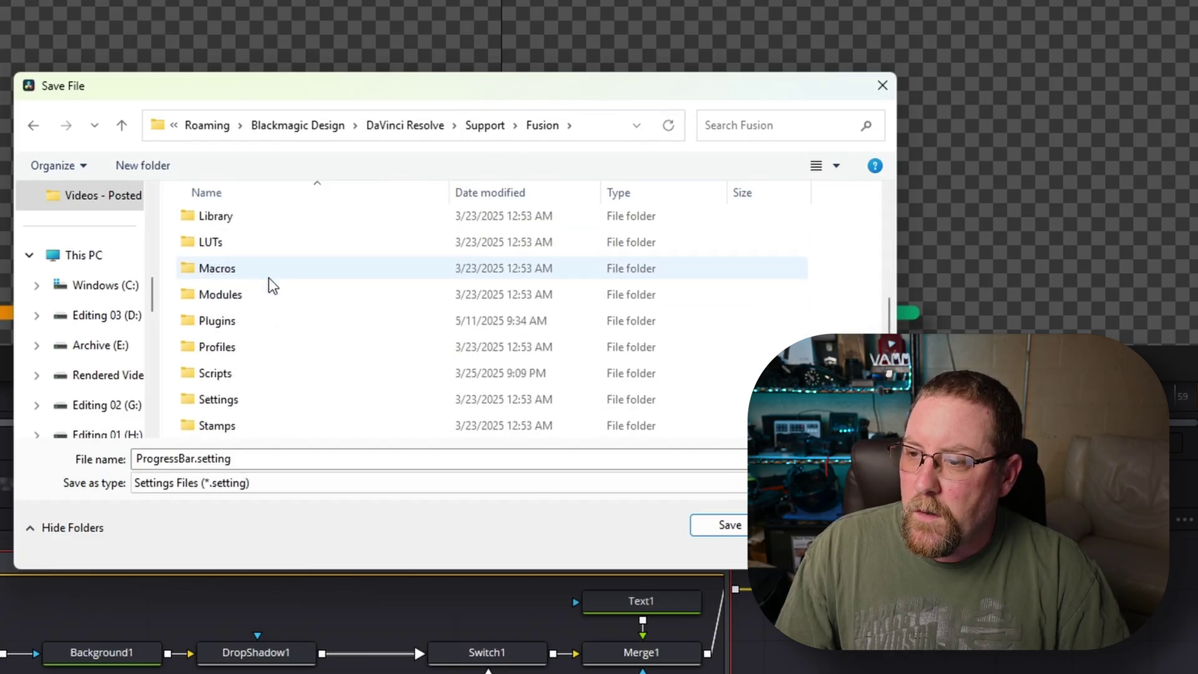
pyautogui.scroll(1, 267, 281)
pyautogui.scroll(-2, 267, 296)
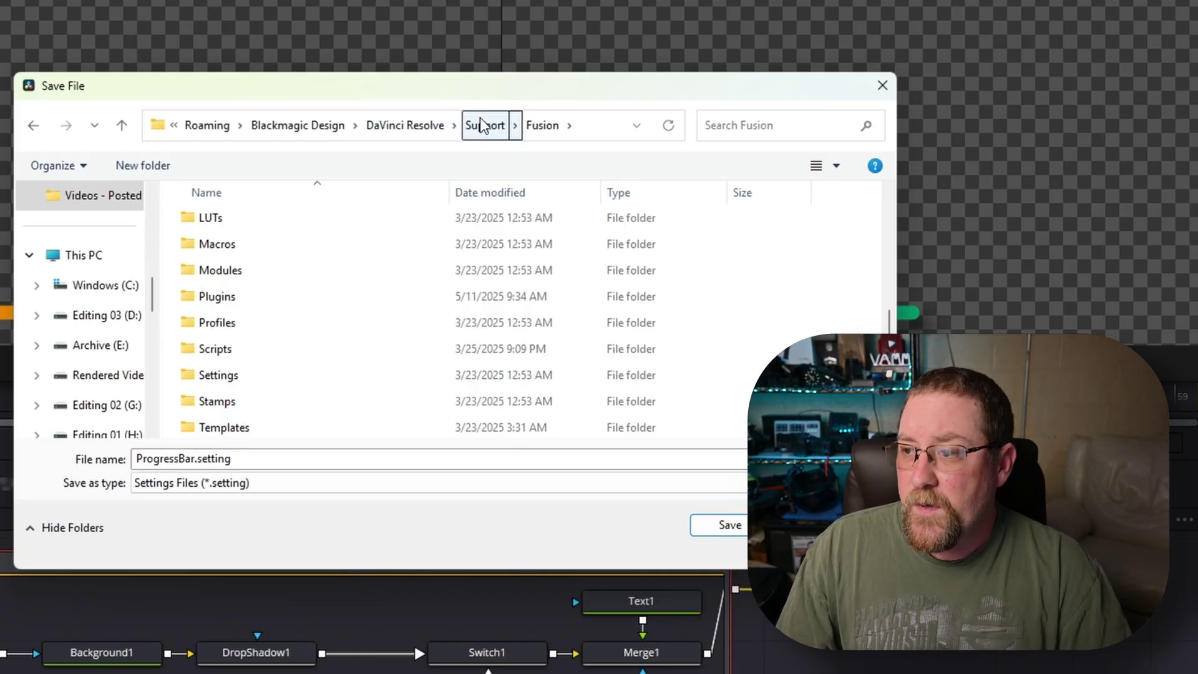
pyautogui.doubleClick(238, 427)
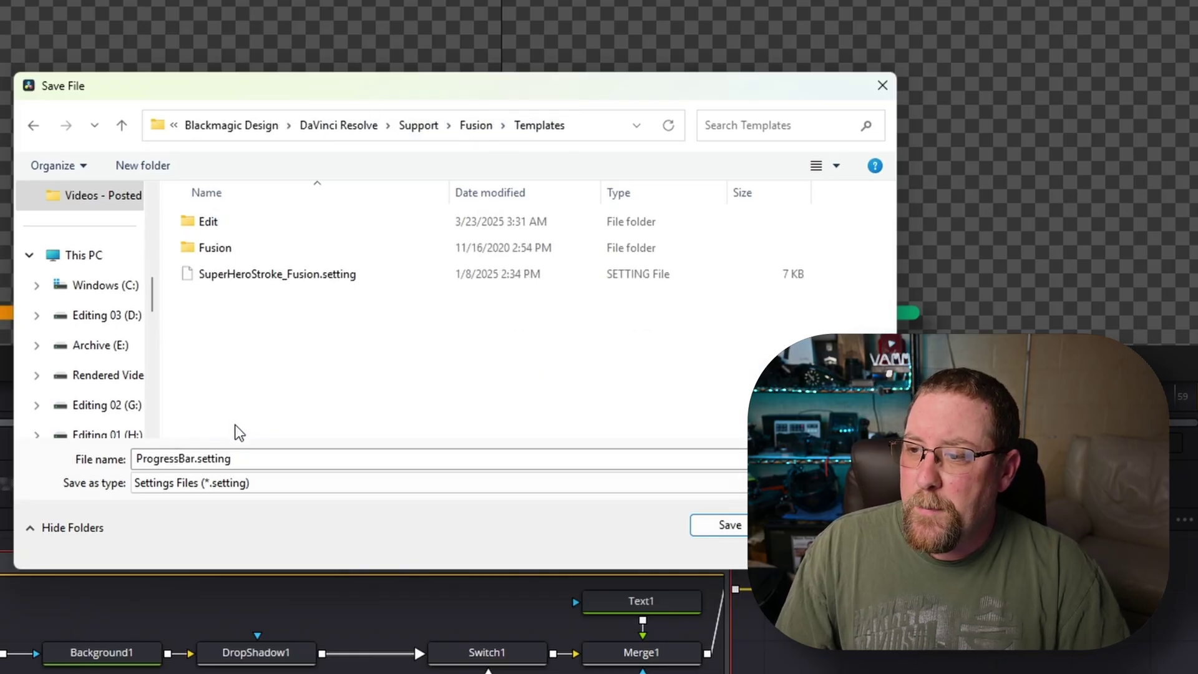
pyautogui.doubleClick(223, 221)
pyautogui.doubleClick(239, 248)
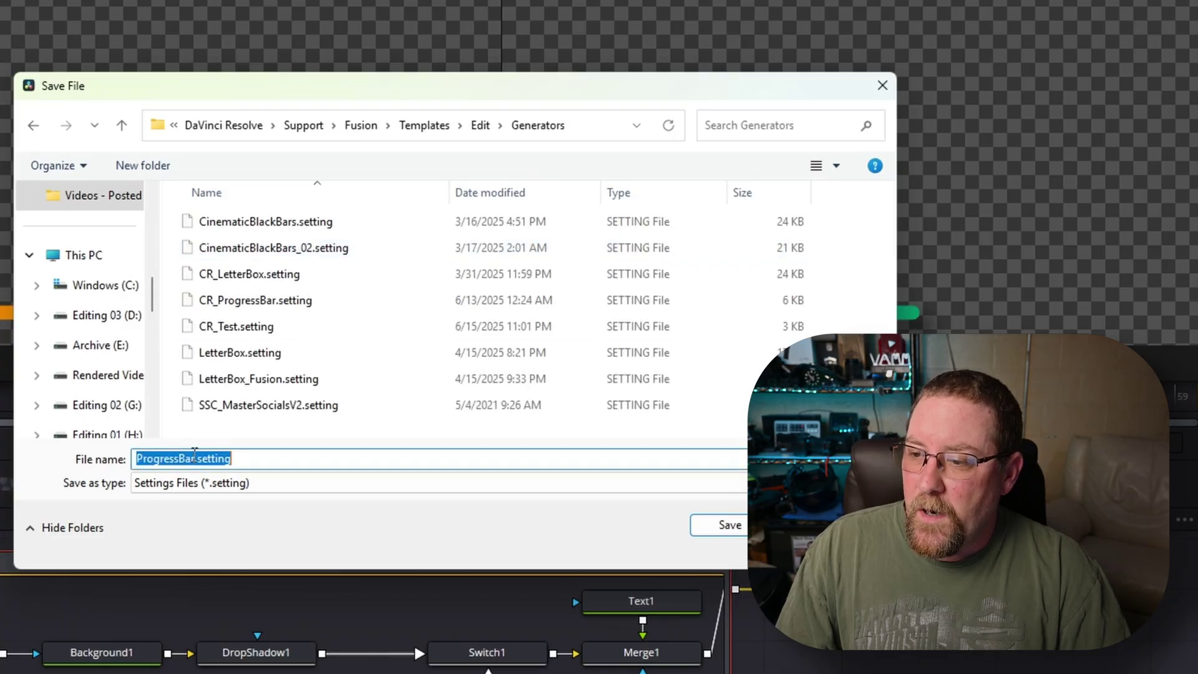
pyautogui.write('_DEMO')
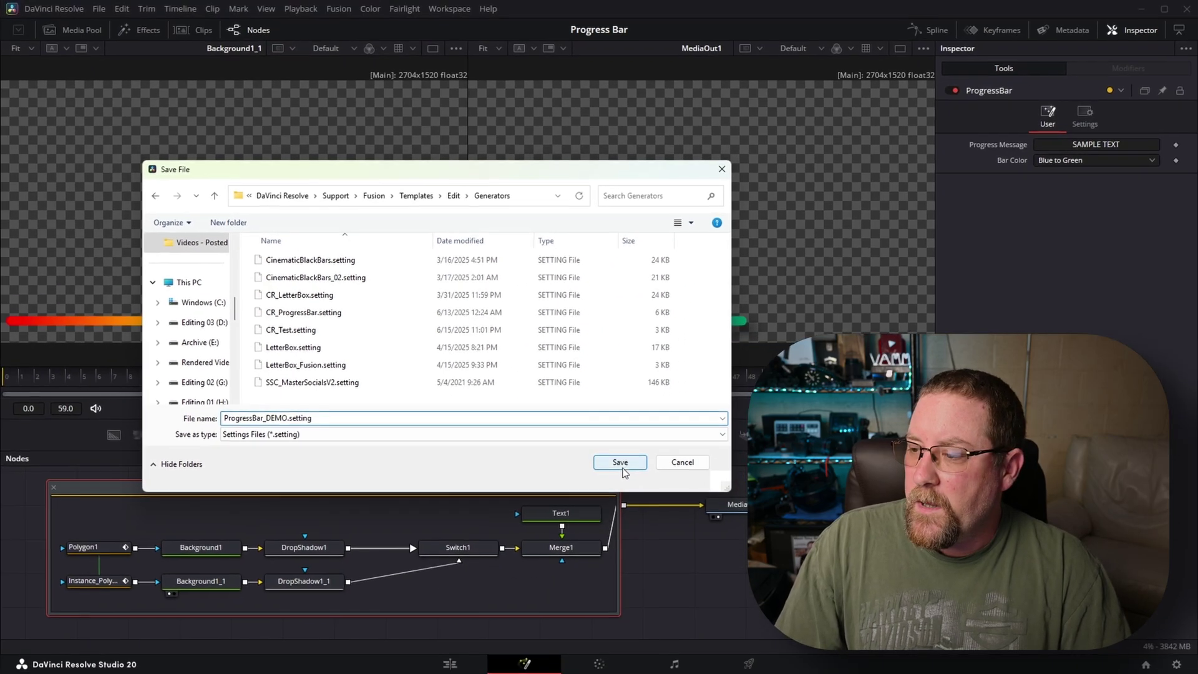
pyautogui.click(620, 464)
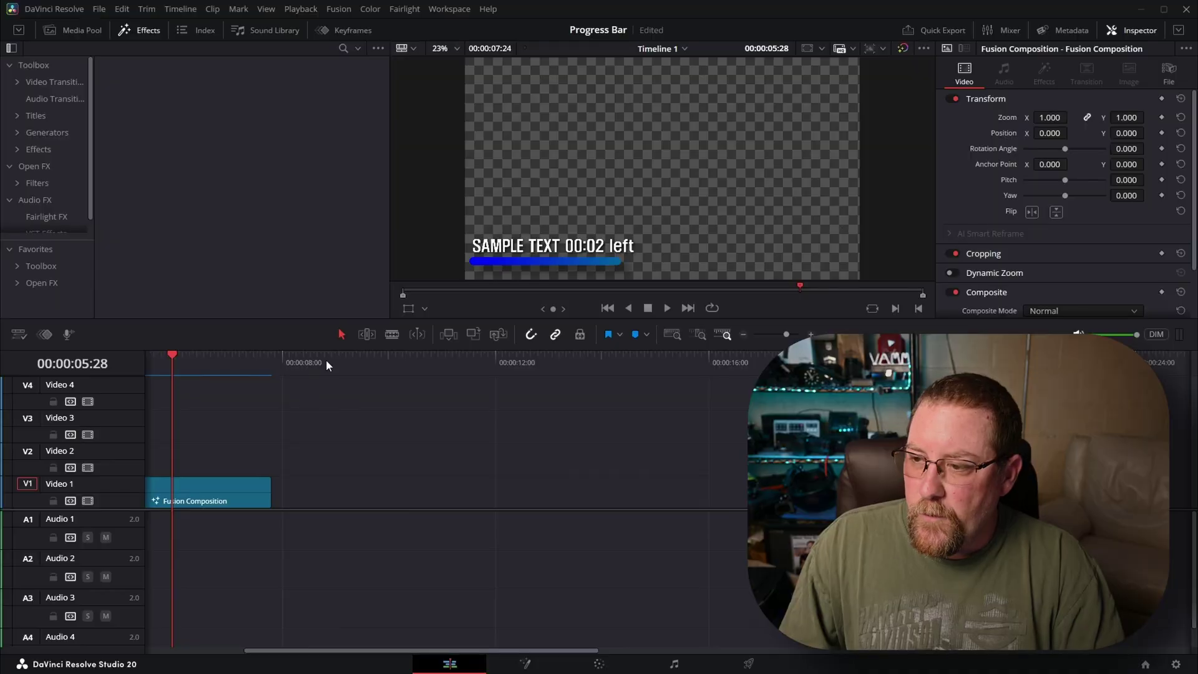
# Place the ProgressBar_DEMO generator on Video 1 at 00:00:08:25.
pyautogui.click(325, 362)
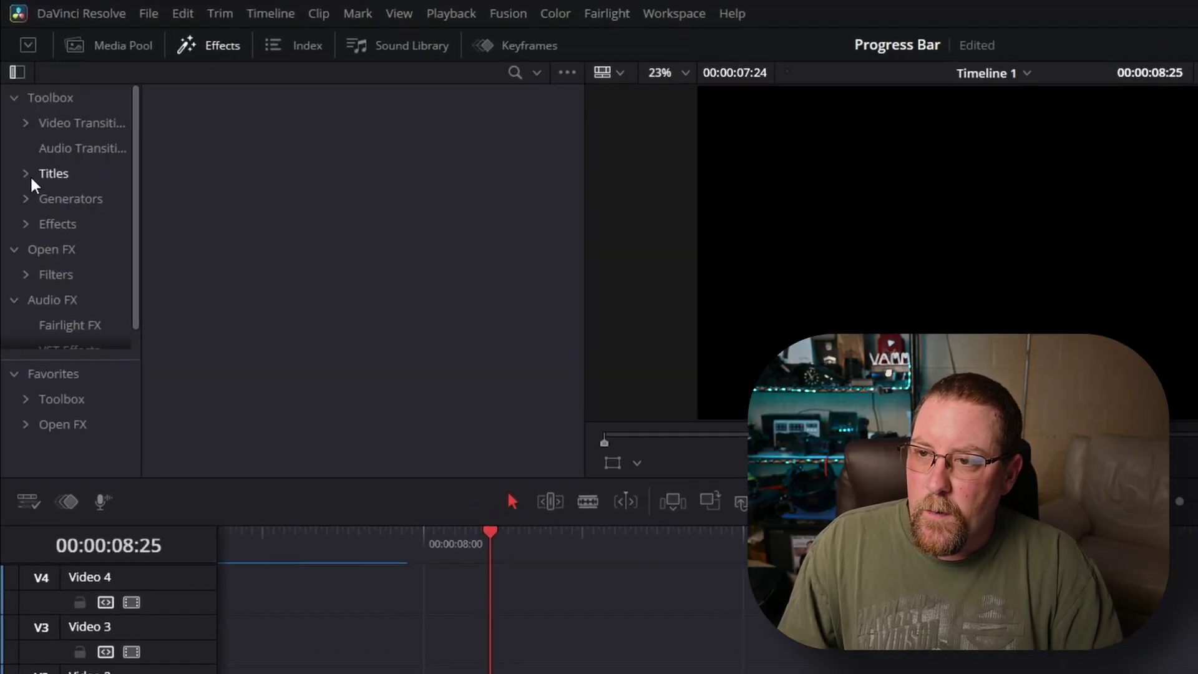
pyautogui.click(61, 199)
pyautogui.click(514, 72)
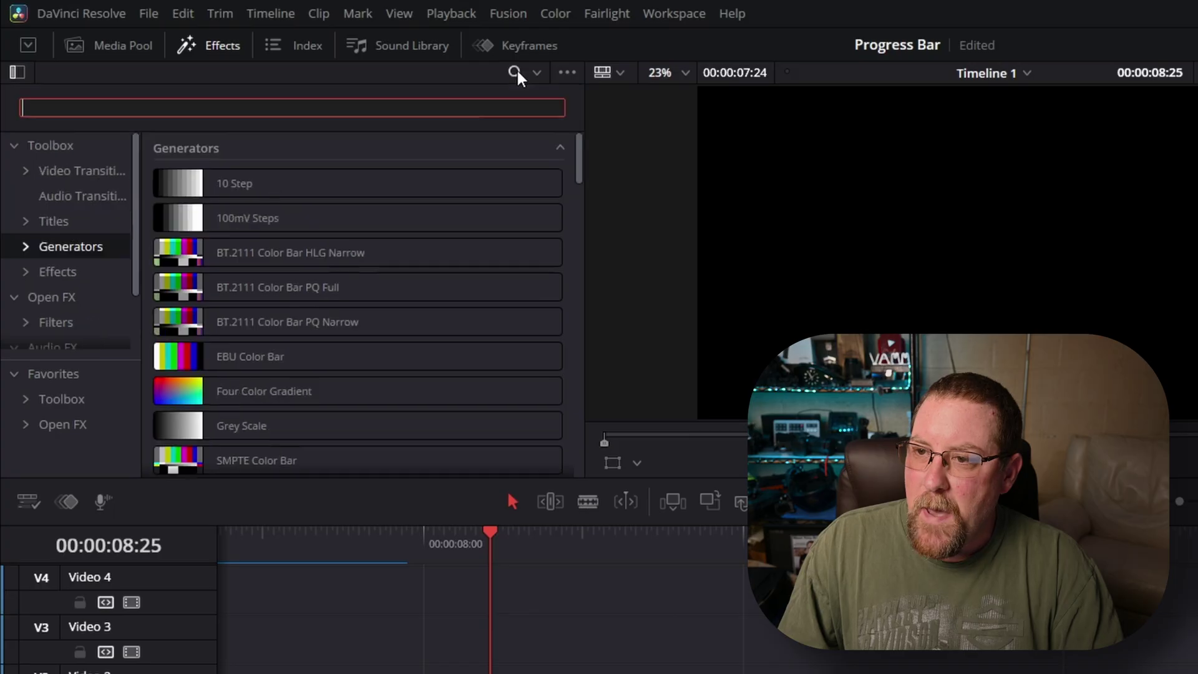
pyautogui.write('demo')
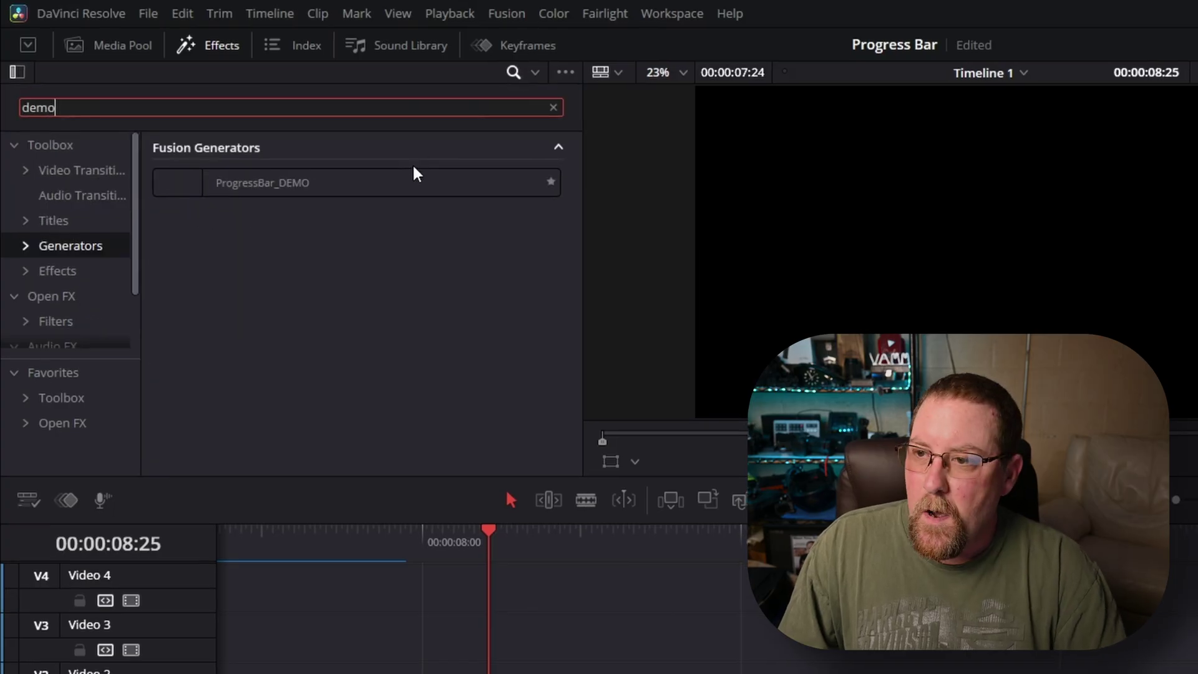
pyautogui.moveTo(417, 174); pyautogui.dragTo(514, 673)
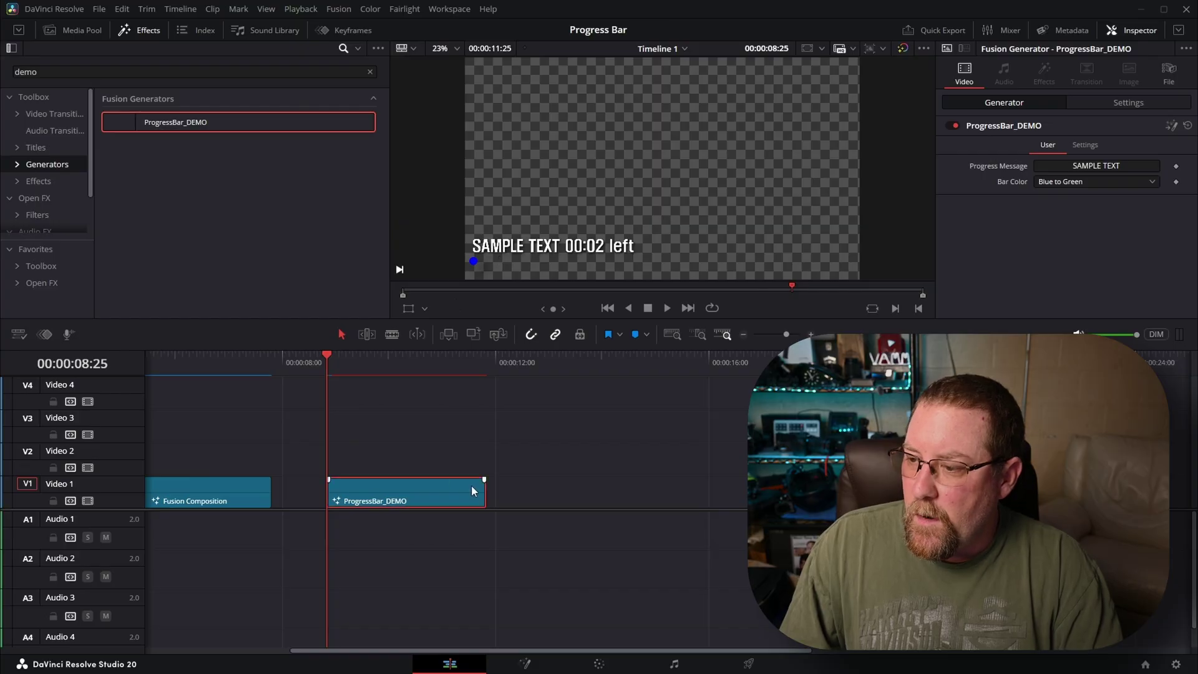
# Extend the ProgressBar_DEMO clip to about two minutes and check its duration.
pyautogui.moveTo(484, 493); pyautogui.dragTo(1038, 493)
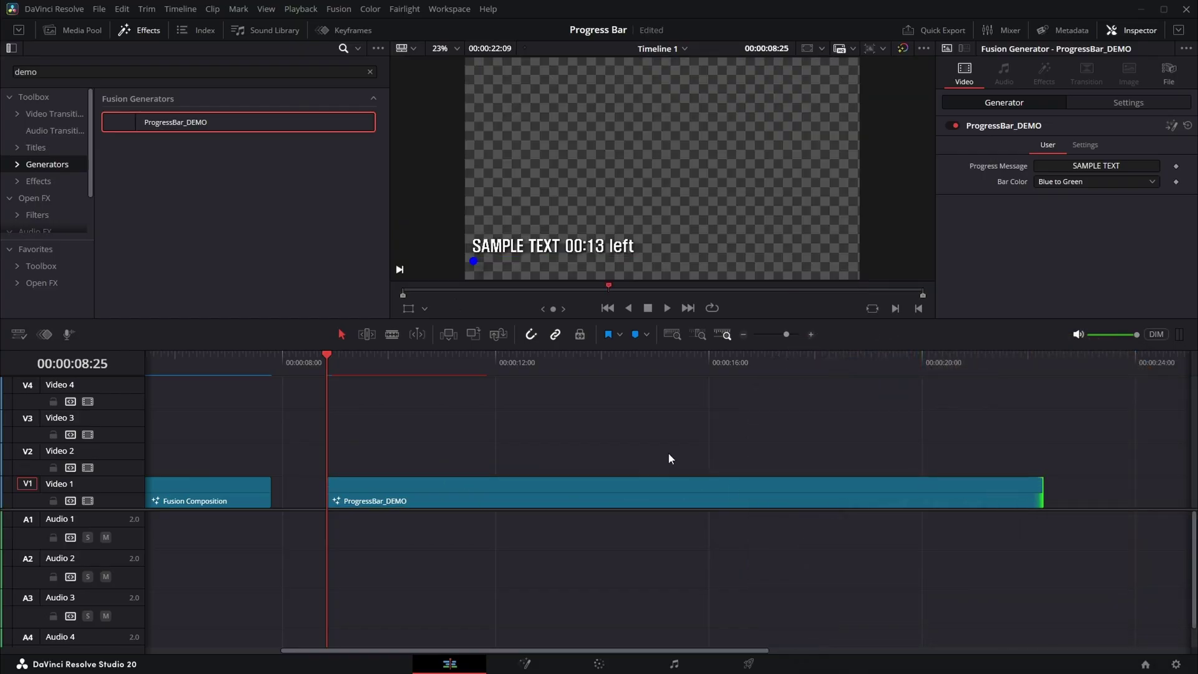
pyautogui.scroll(-5, 540, 441)
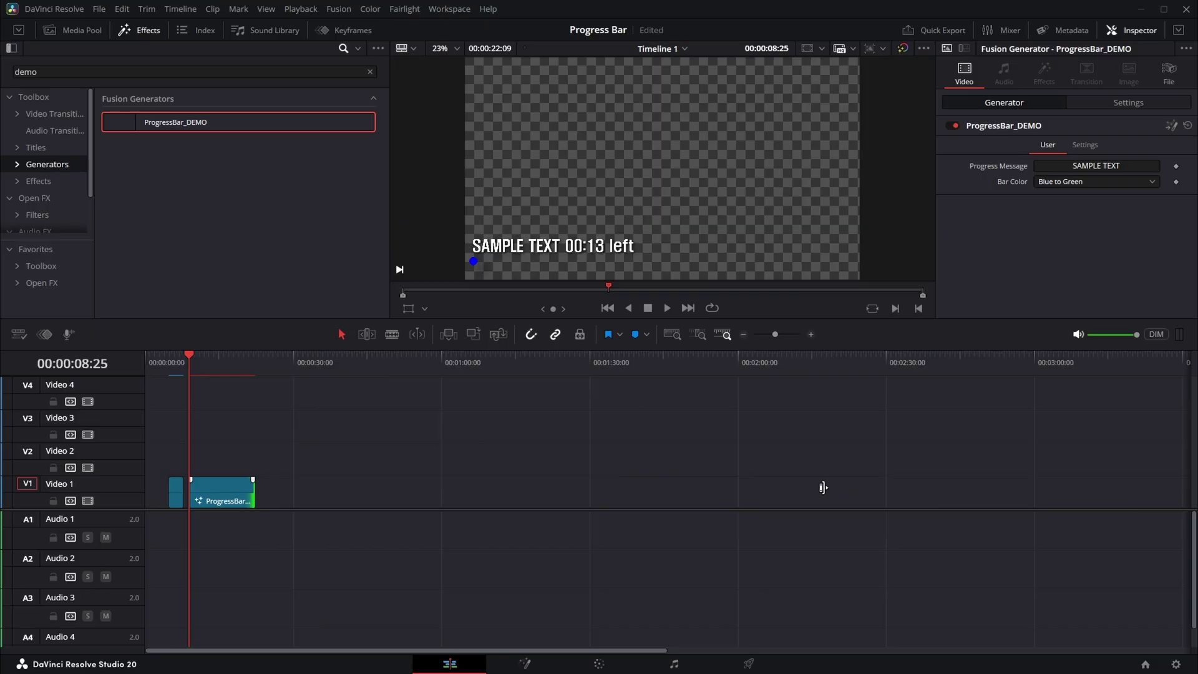
pyautogui.moveTo(823, 487); pyautogui.dragTo(829, 490)
pyautogui.click(782, 497)
pyautogui.hotkey('ctrl', 'd')
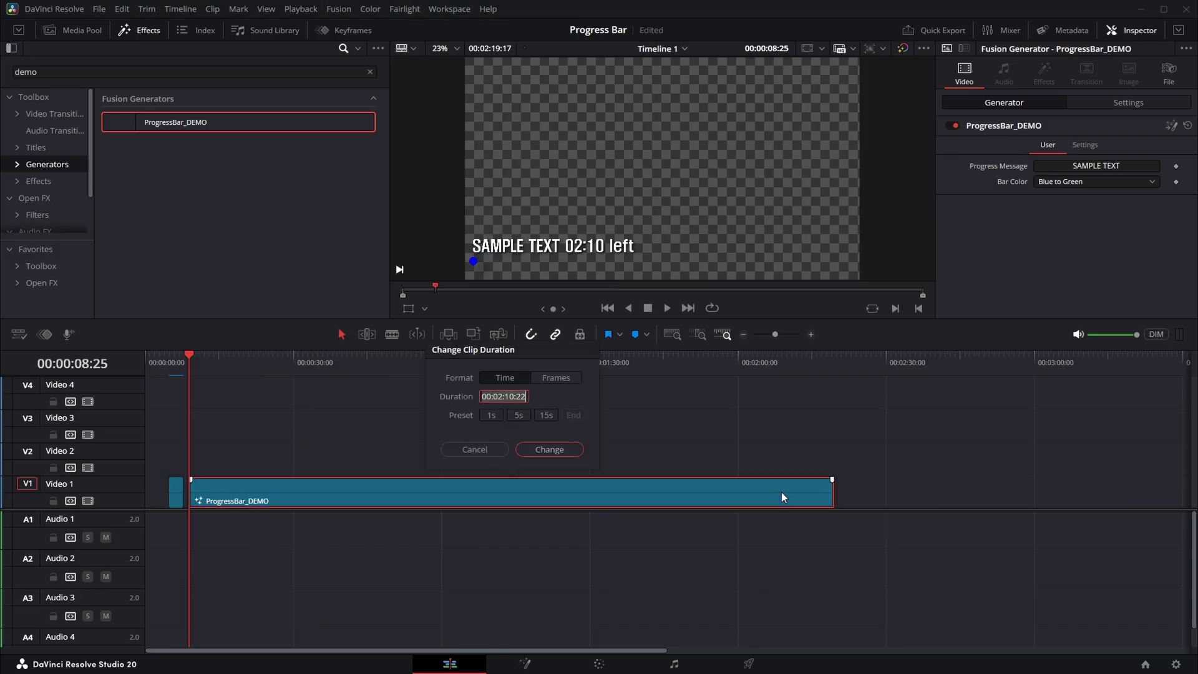
pyautogui.press('Return')
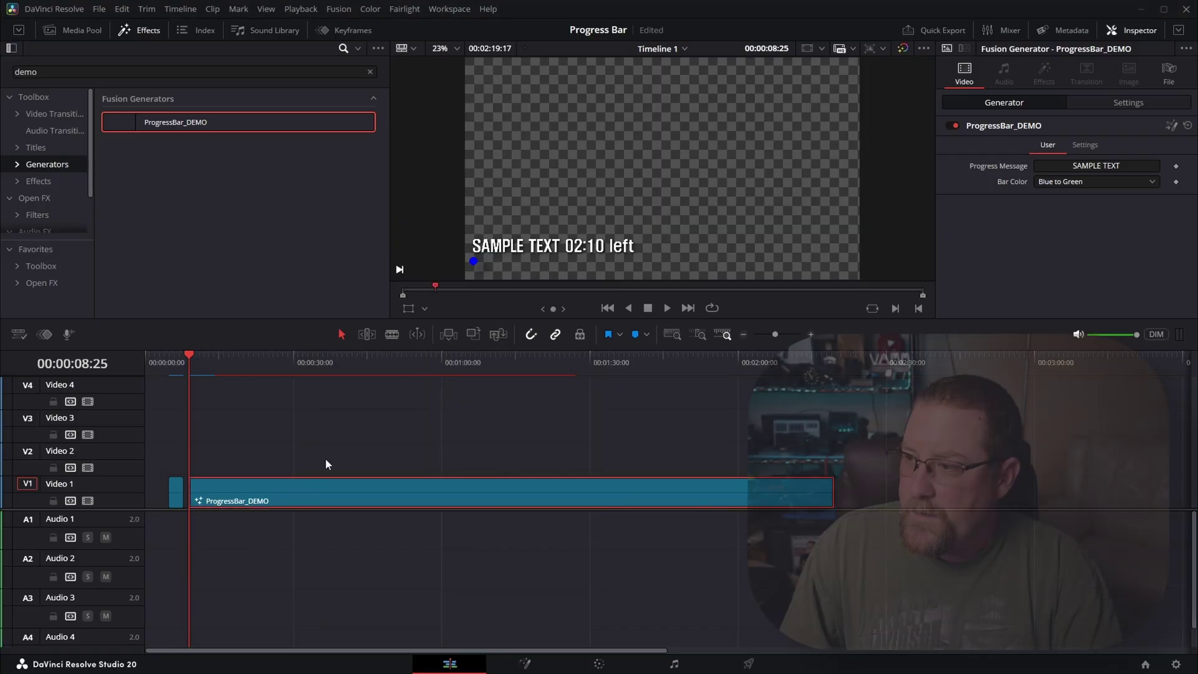
# Scrub the timeline to preview the countdown and filling bar.
pyautogui.moveTo(189, 354); pyautogui.dragTo(207, 363)
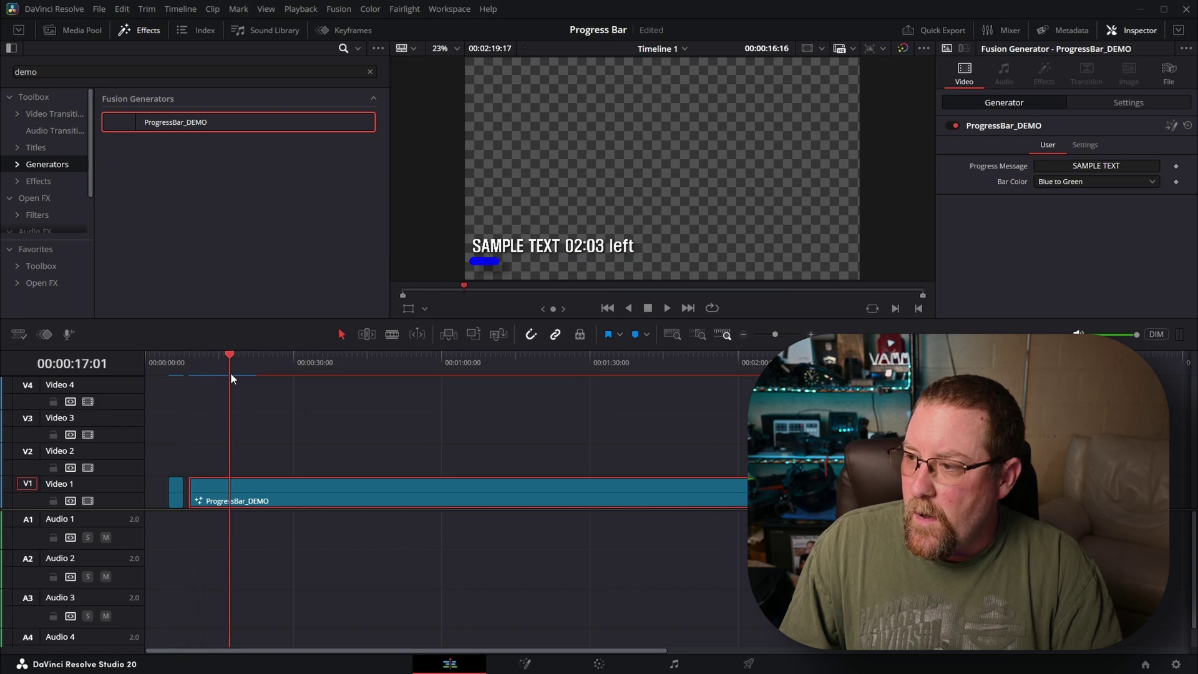
pyautogui.moveTo(469, 391); pyautogui.dragTo(354, 412)
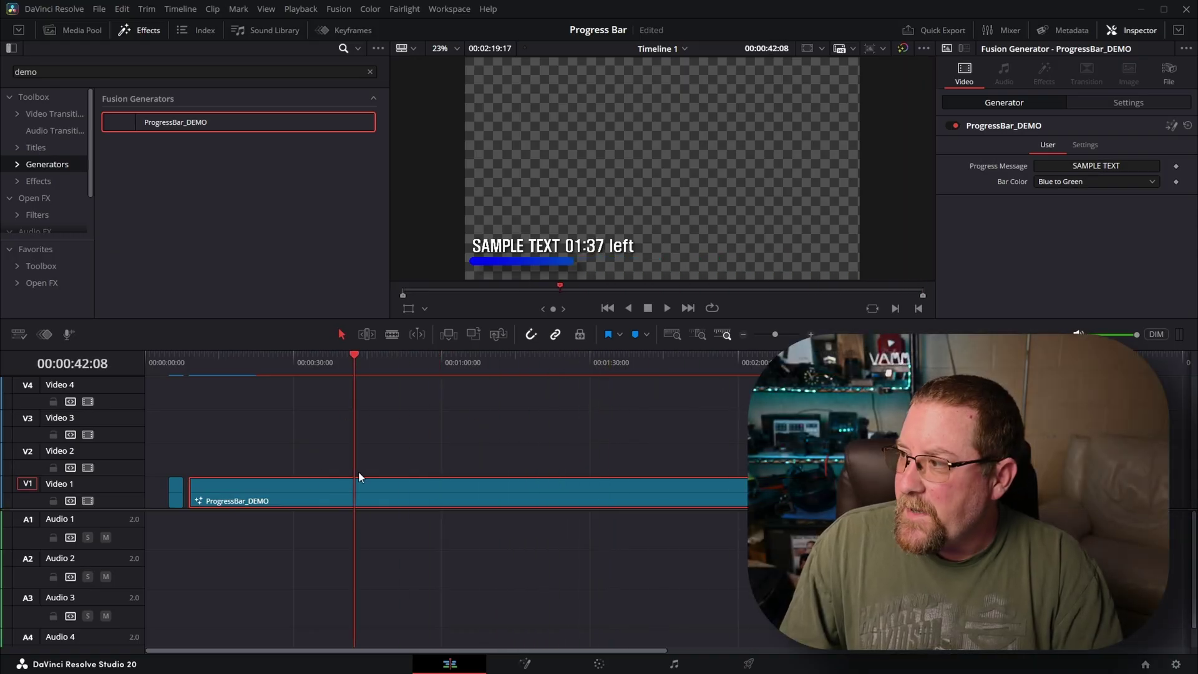
pyautogui.click(1137, 30)
# Change the clip's message to SPONSORED SEGMENT, set Bar Color to Red to Green, and scrub to preview.
pyautogui.click(1137, 30)
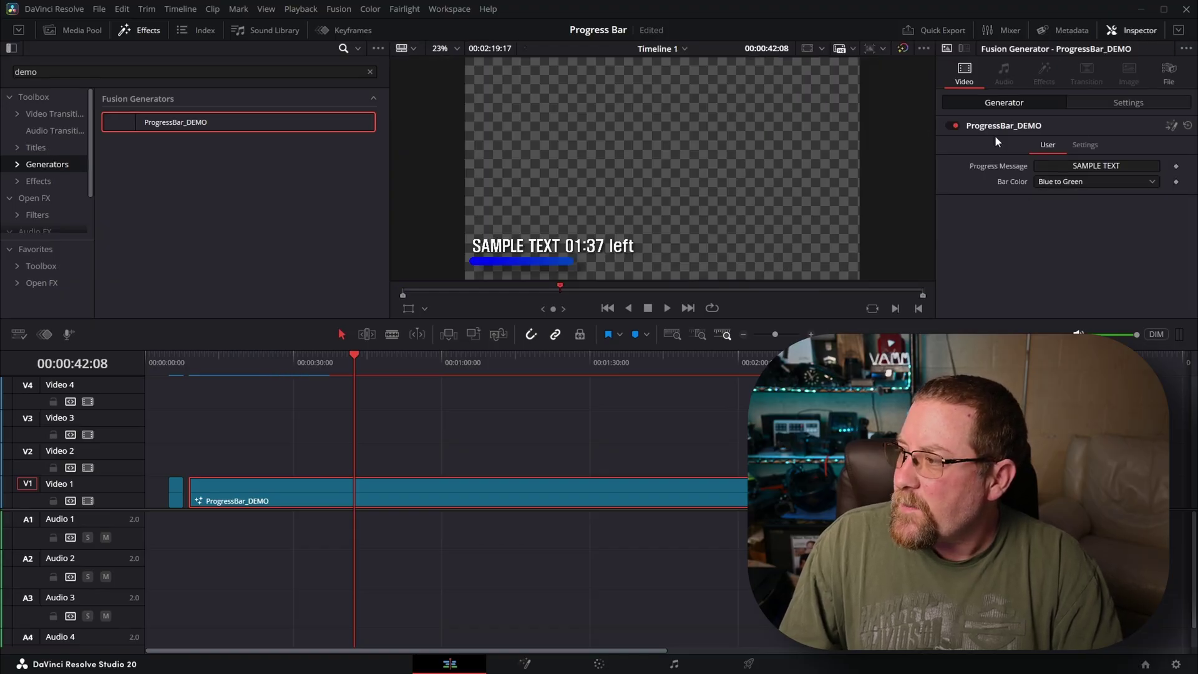
pyautogui.tripleClick(1130, 166)
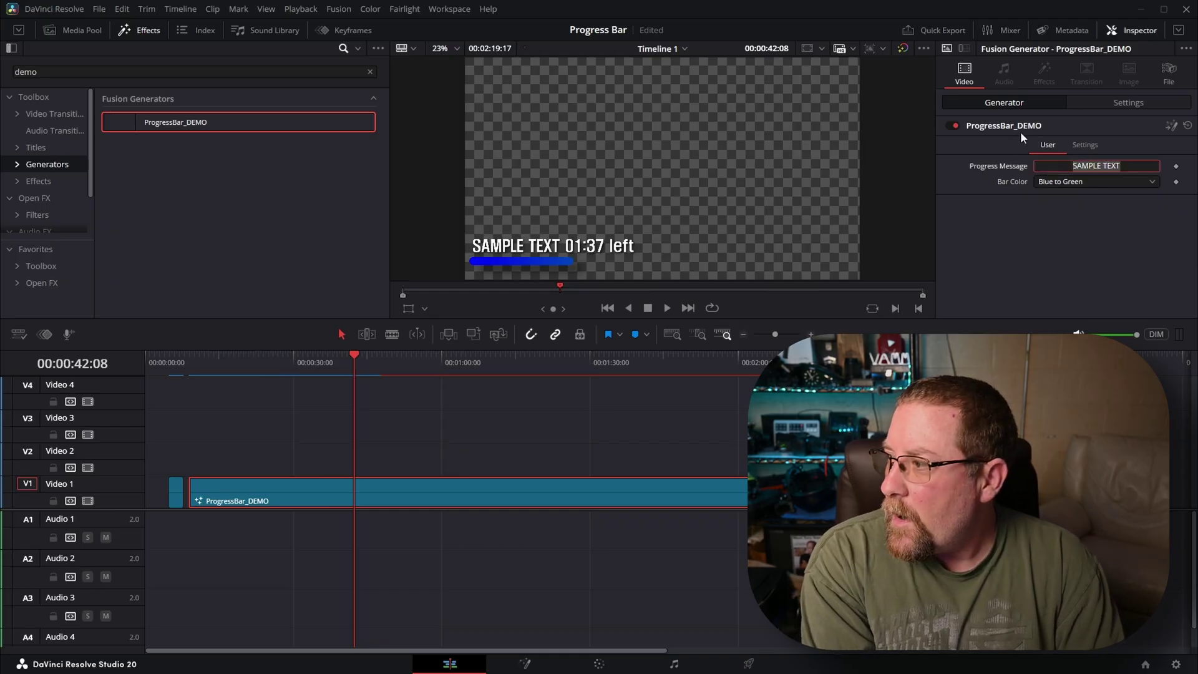
pyautogui.write('SPONSORED DE')
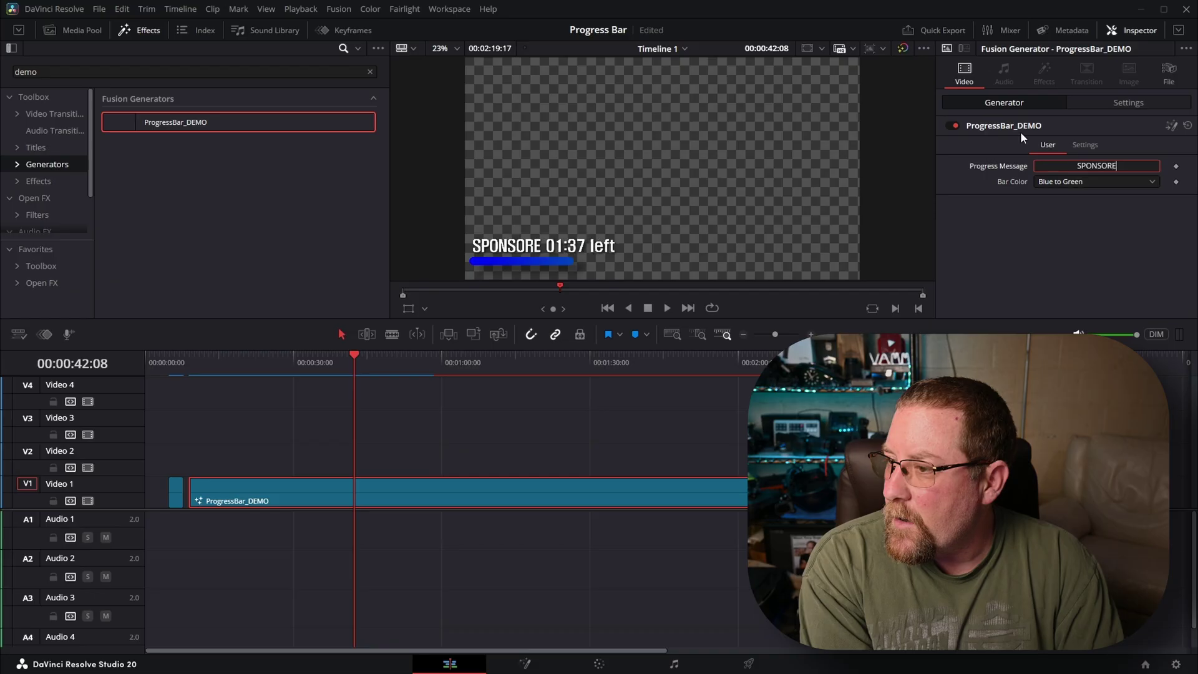
pyautogui.press('BackSpace')
pyautogui.press('BackSpace')
pyautogui.write('SEGMENT')
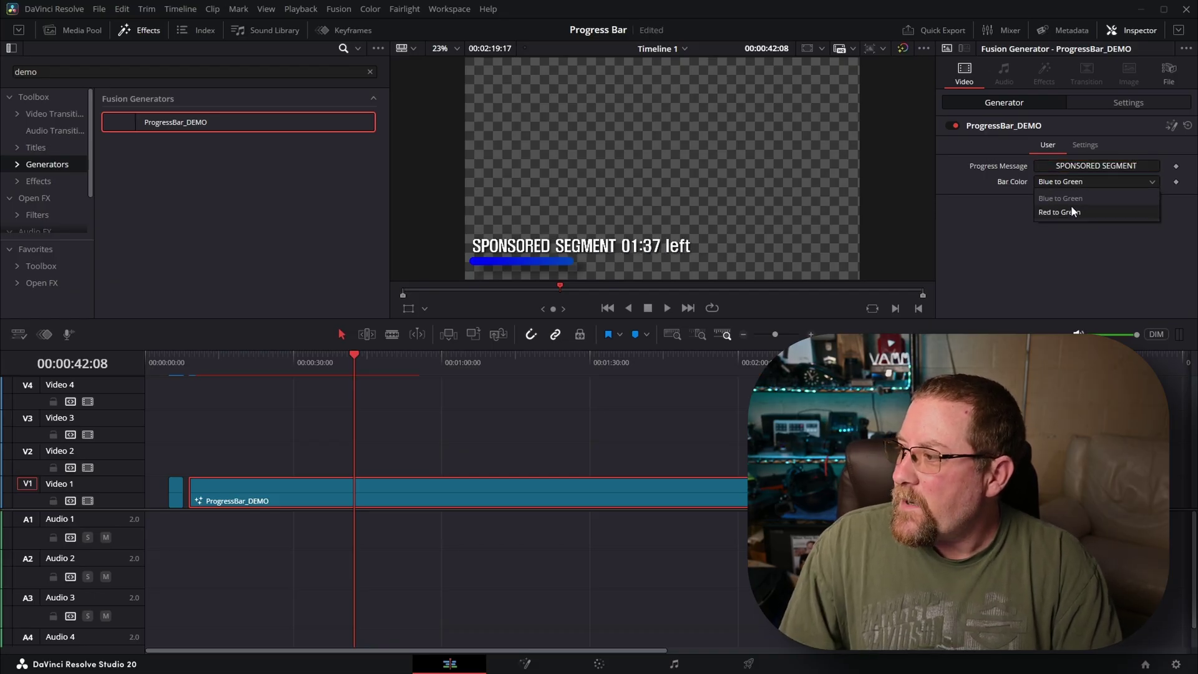
pyautogui.click(1072, 212)
pyautogui.moveTo(193, 365); pyautogui.dragTo(255, 377)
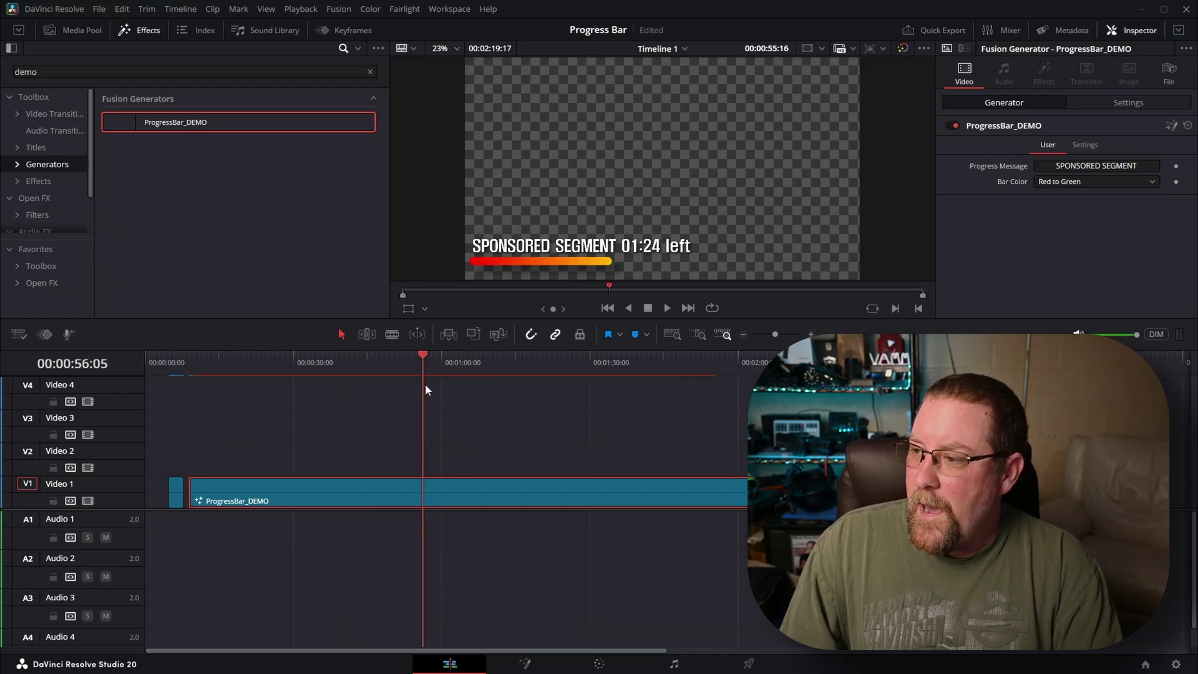